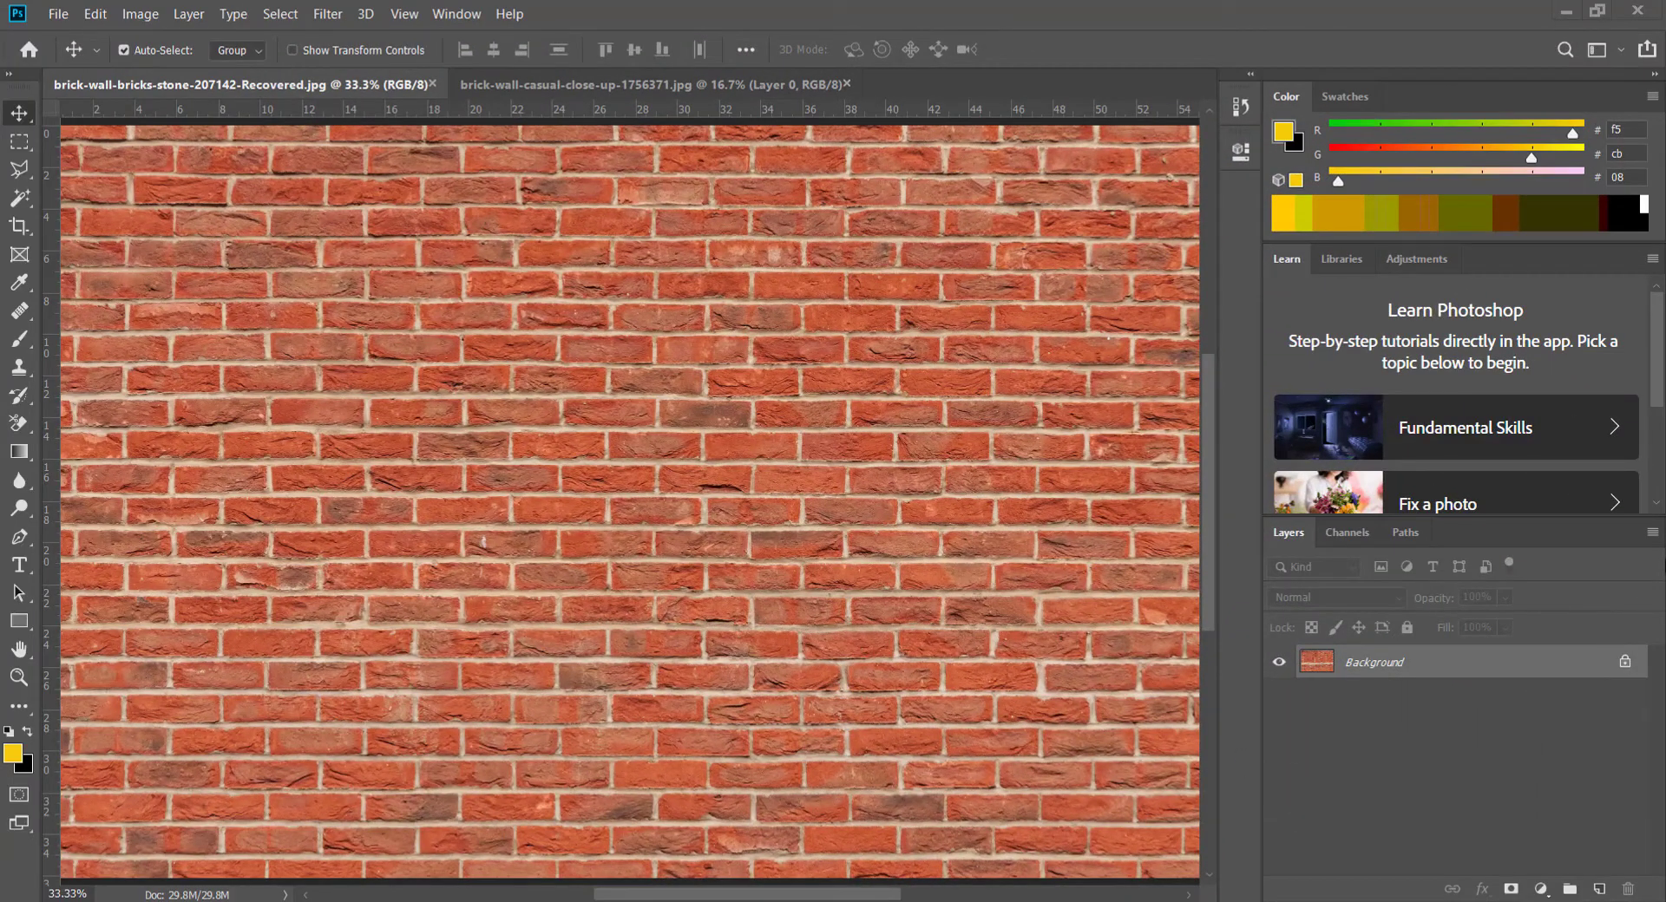
Step: Duplicate the brick wall's Background layer into a new document named 'displacement'
{"action": "left_click", "coordinate": [1652, 532]}
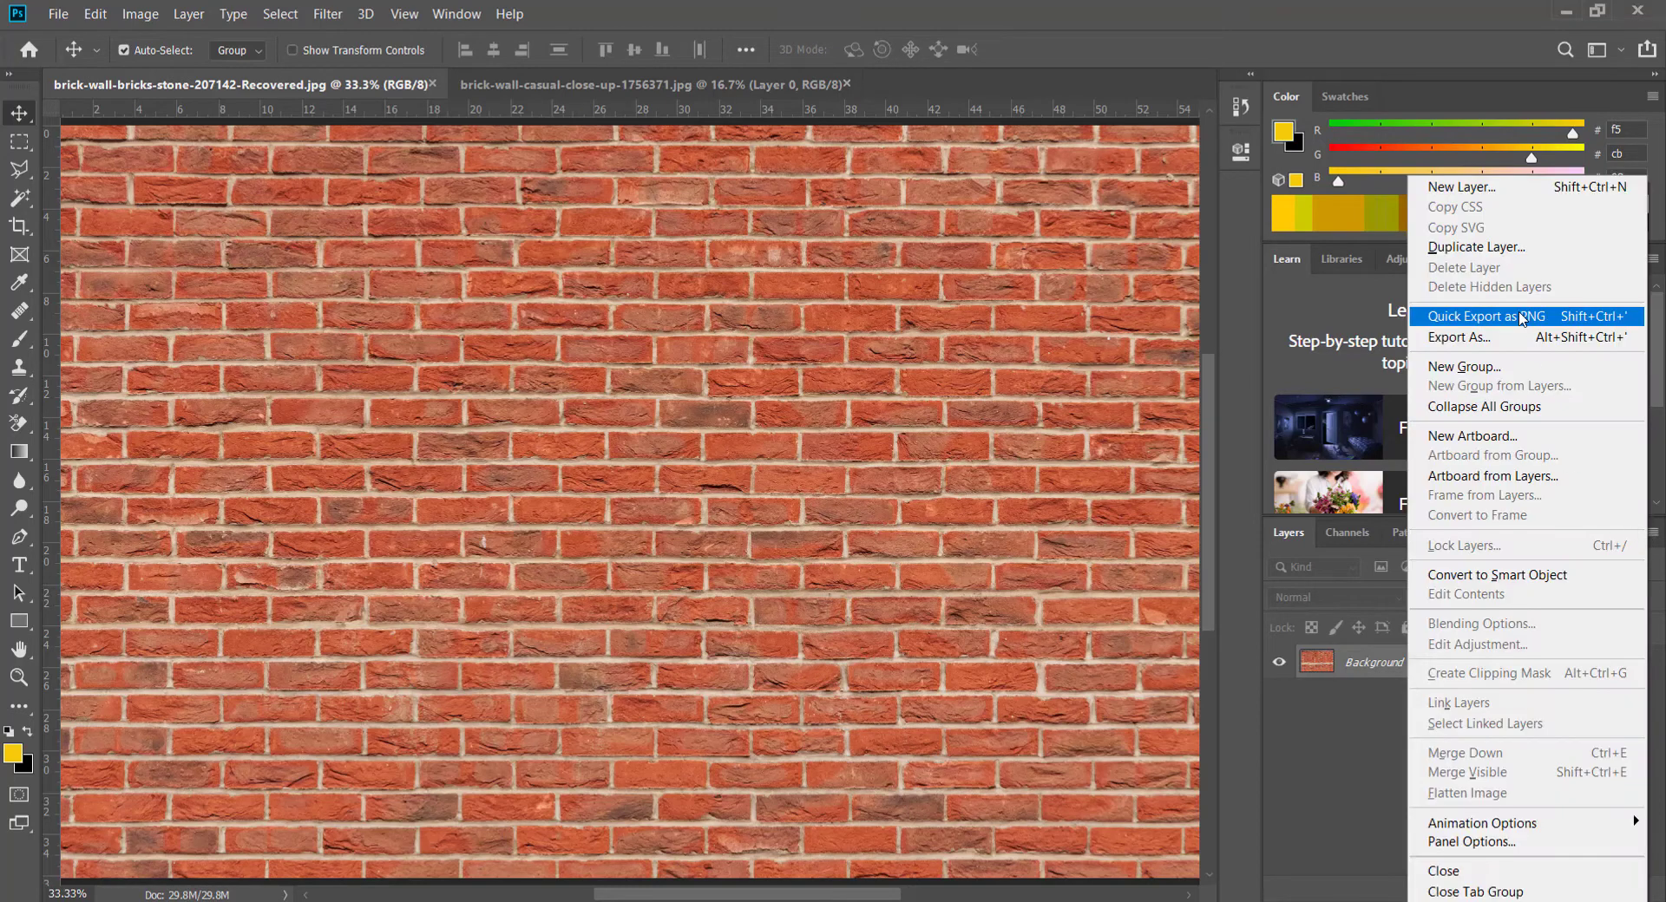
{"action": "left_click", "coordinate": [1541, 252]}
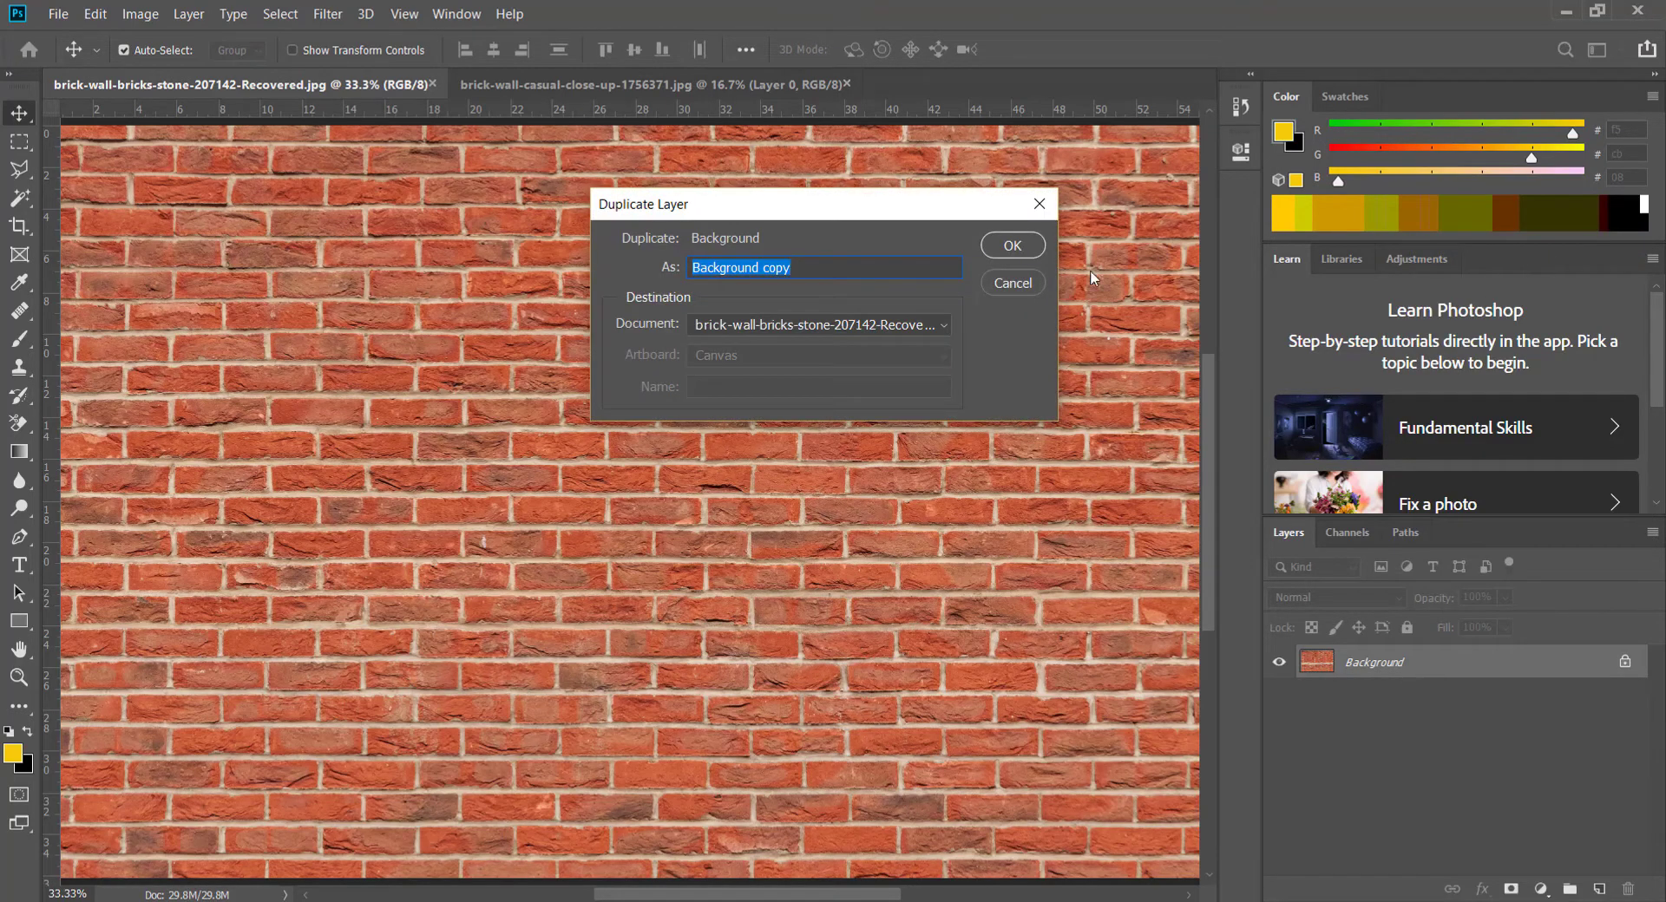
{"action": "left_click", "coordinate": [940, 323]}
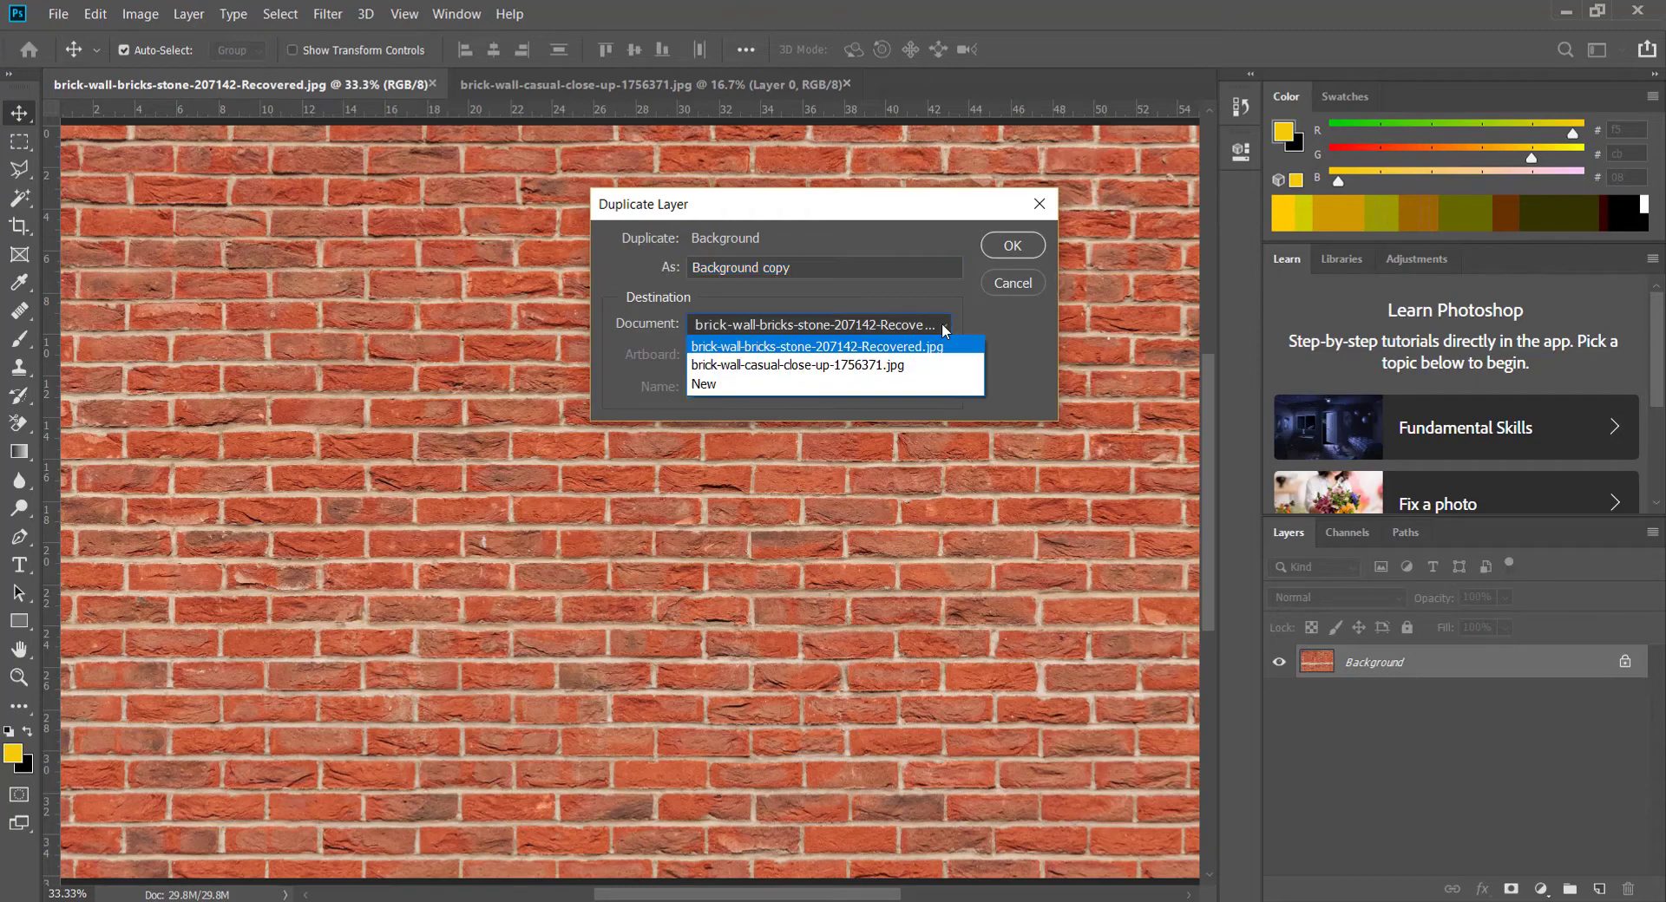
{"action": "left_click", "coordinate": [898, 387]}
{"action": "type", "text": "displacement"}
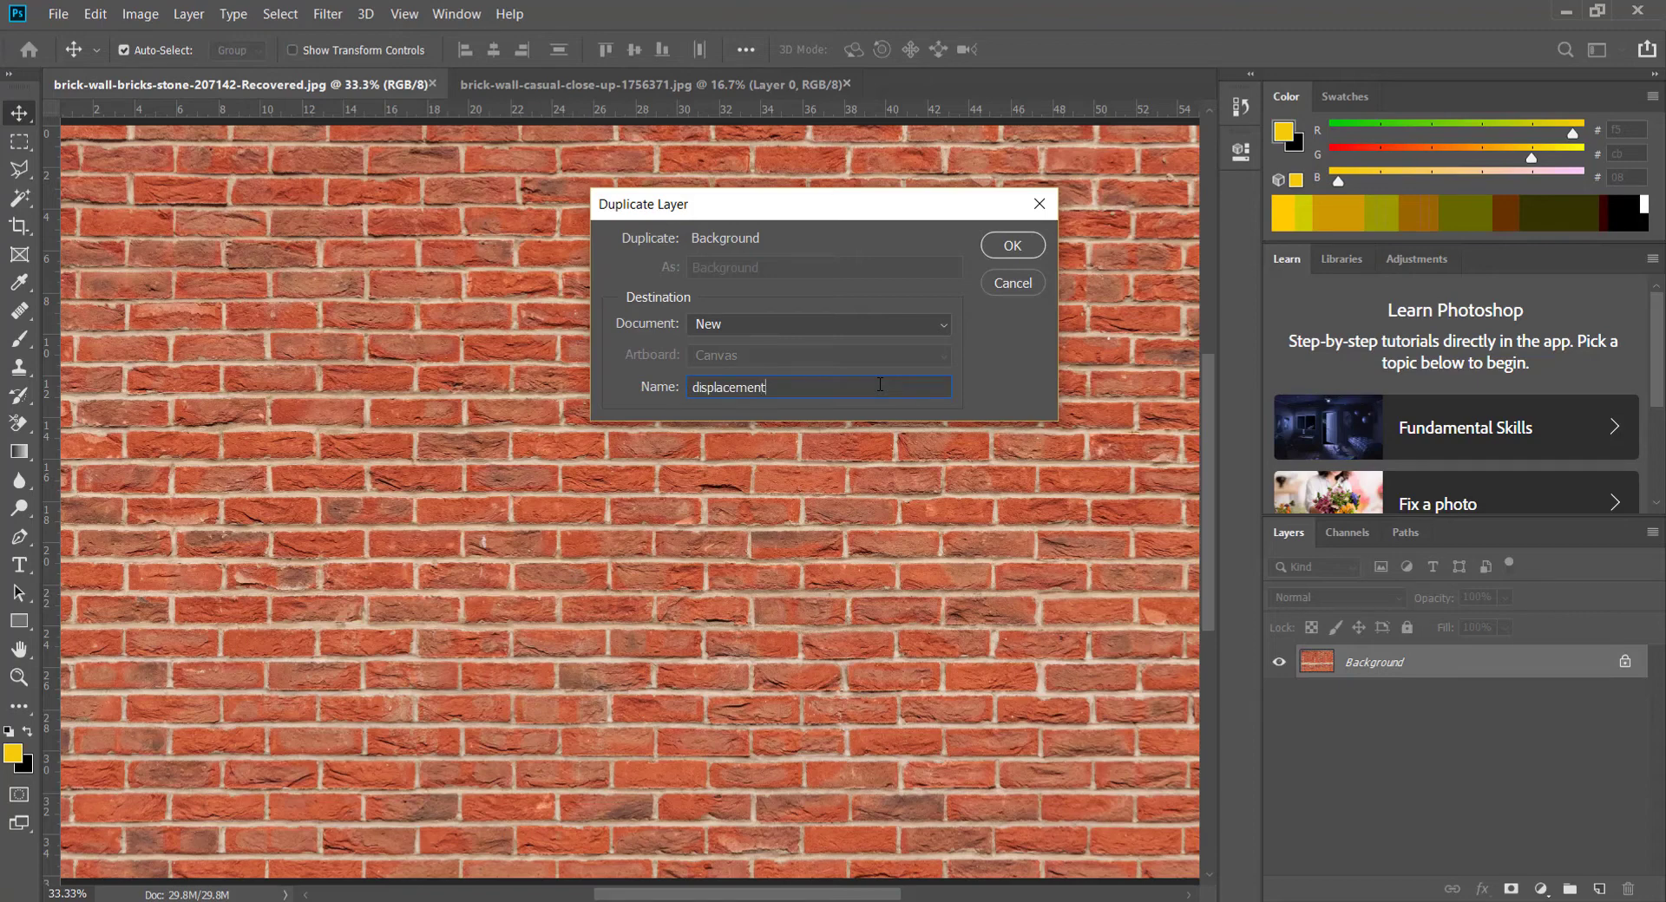
{"action": "left_click", "coordinate": [1004, 251]}
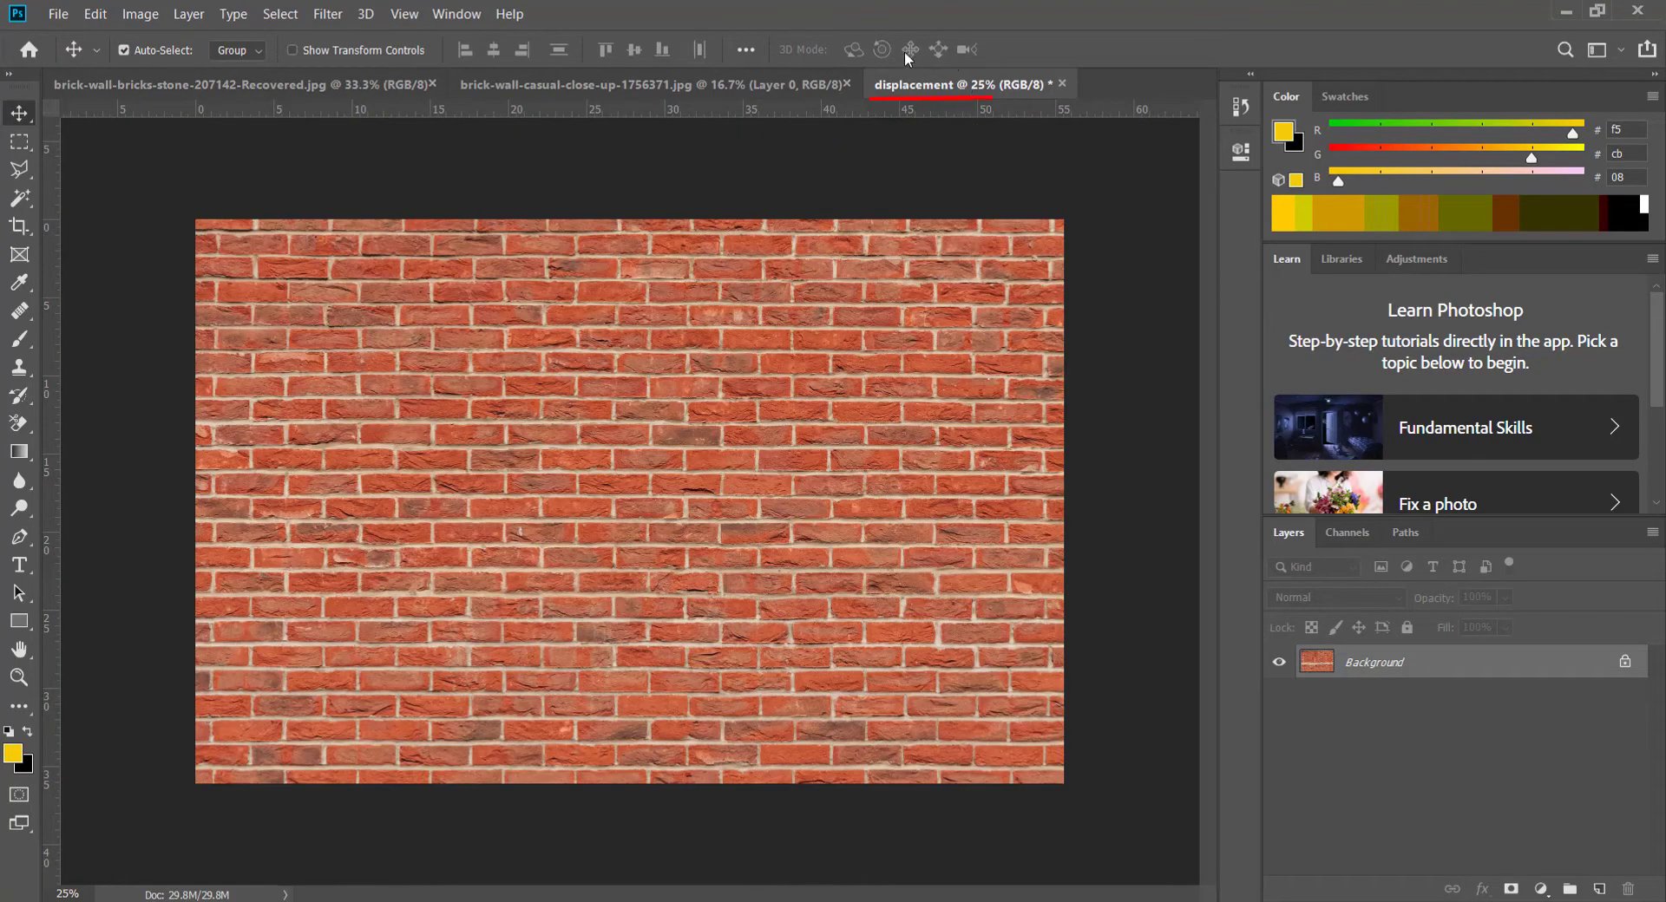
Step: Fit the displacement image to the window and apply a 3.0 px Gaussian Blur
{"action": "key", "text": "ctrl+0"}
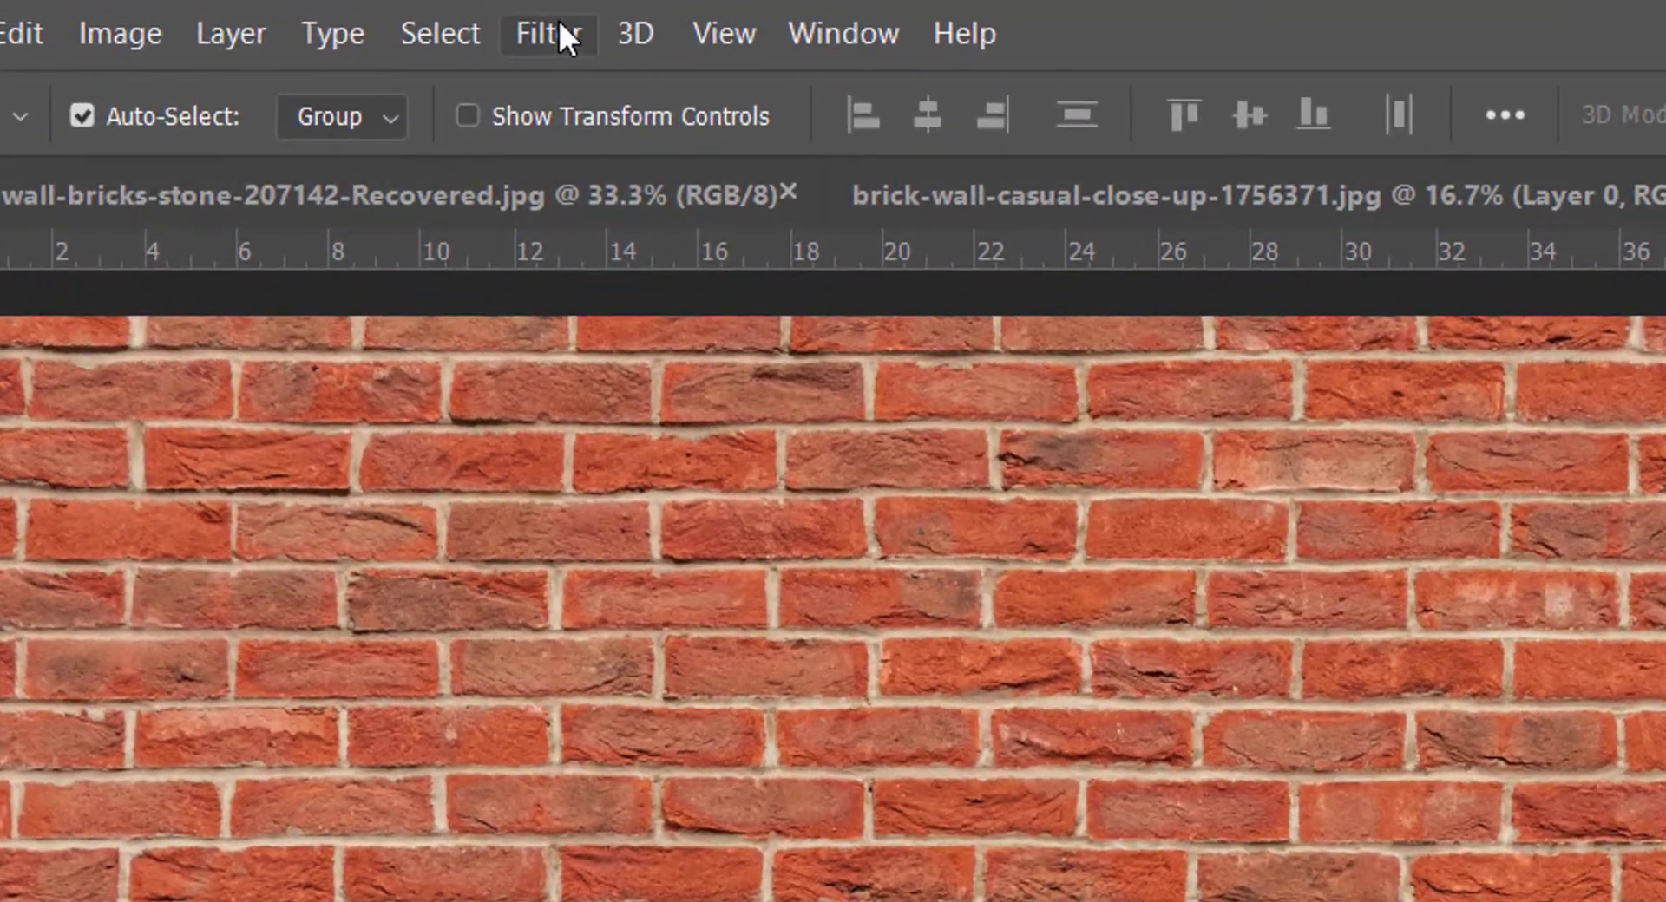
{"action": "left_click", "coordinate": [557, 33]}
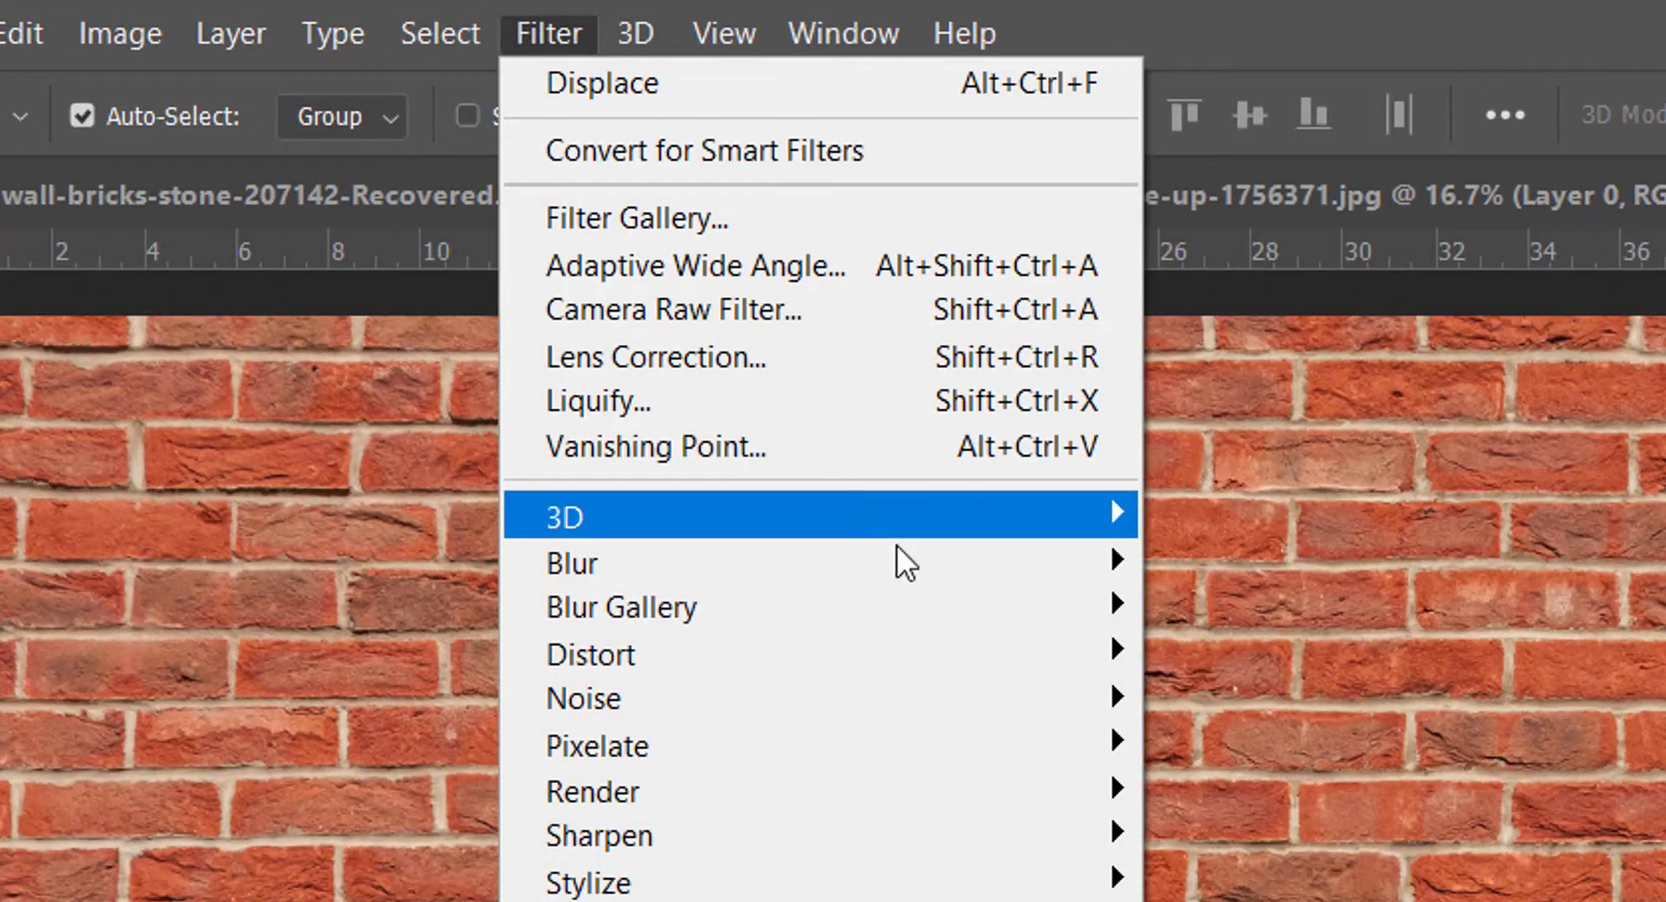
{"action": "mouse_move", "coordinate": [569, 559]}
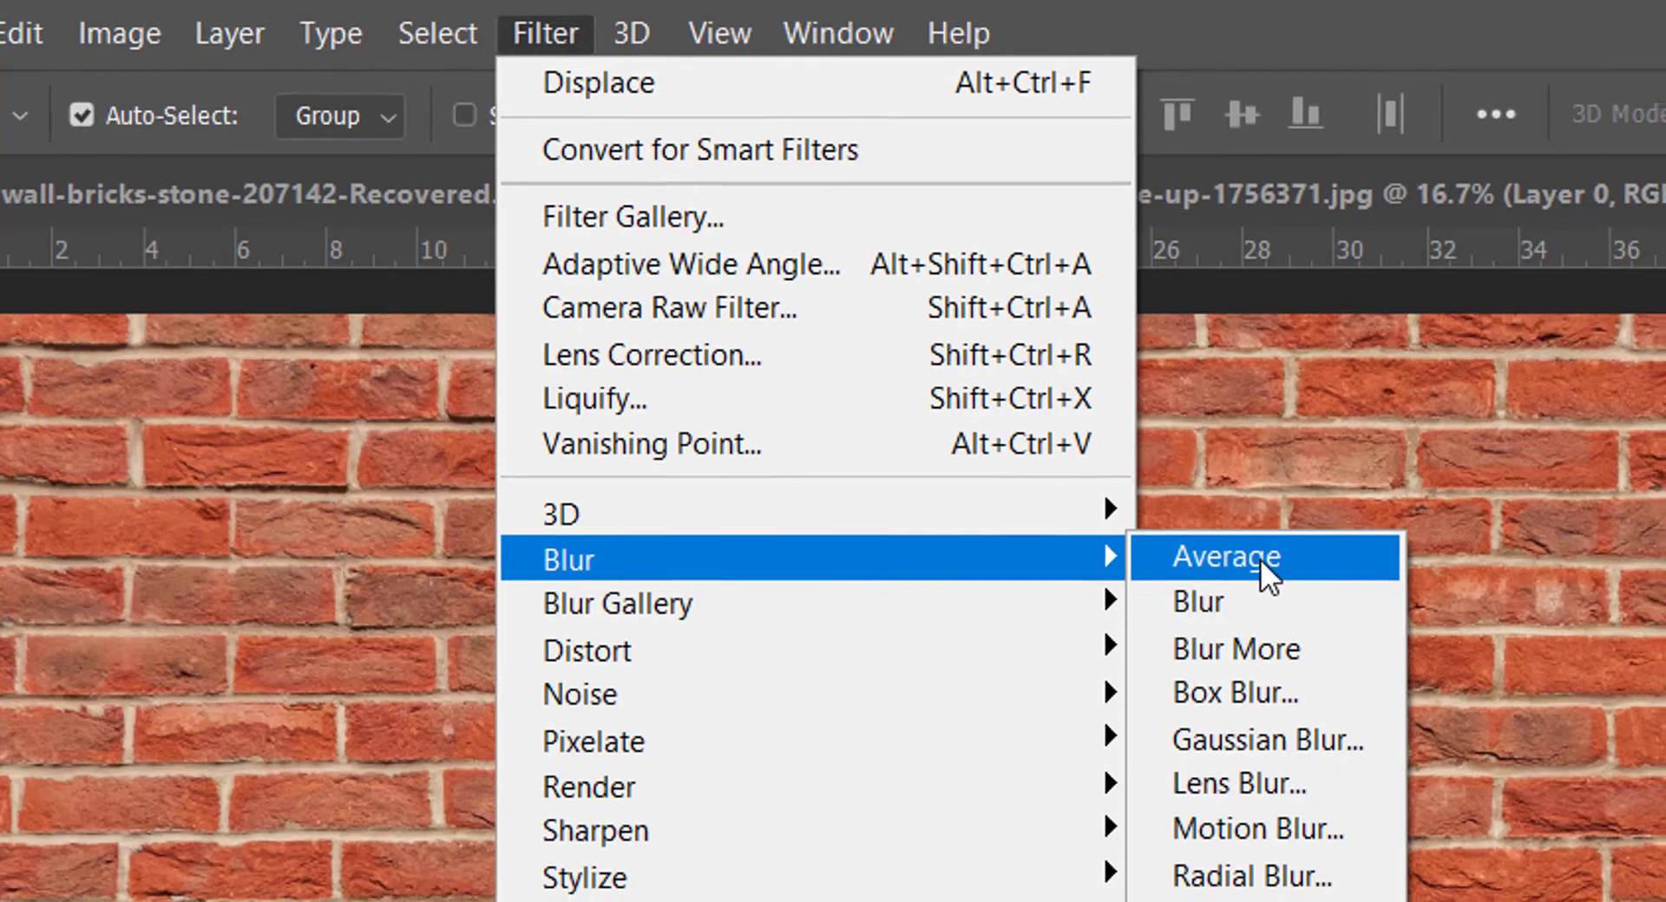
{"action": "left_click", "coordinate": [753, 416]}
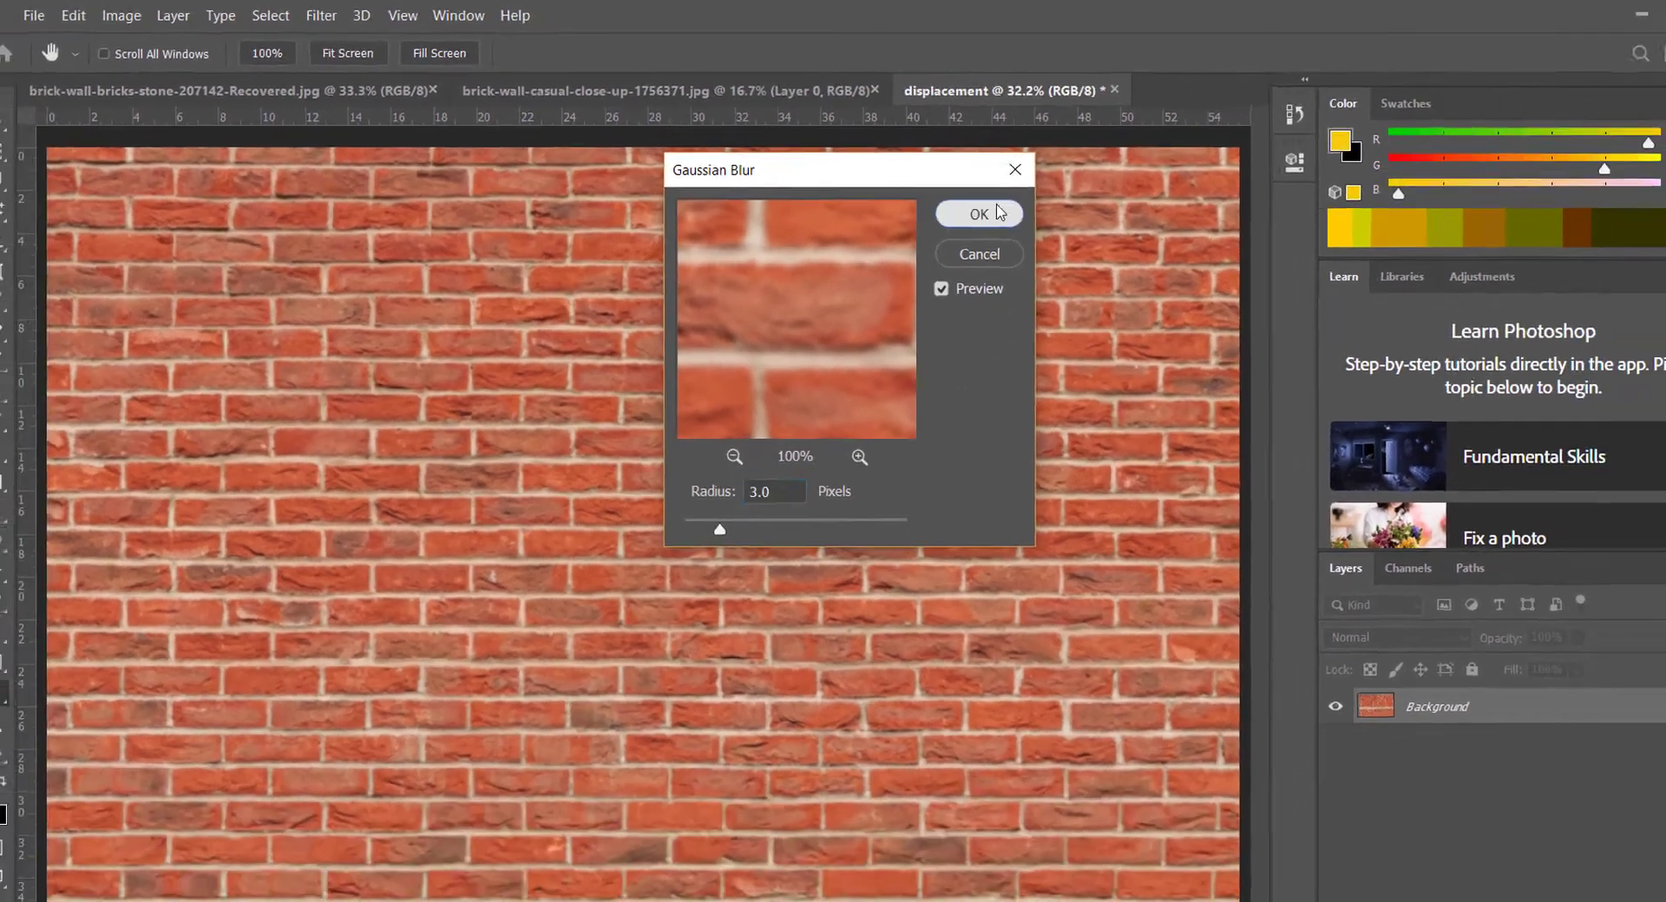
{"action": "left_click", "coordinate": [1070, 251]}
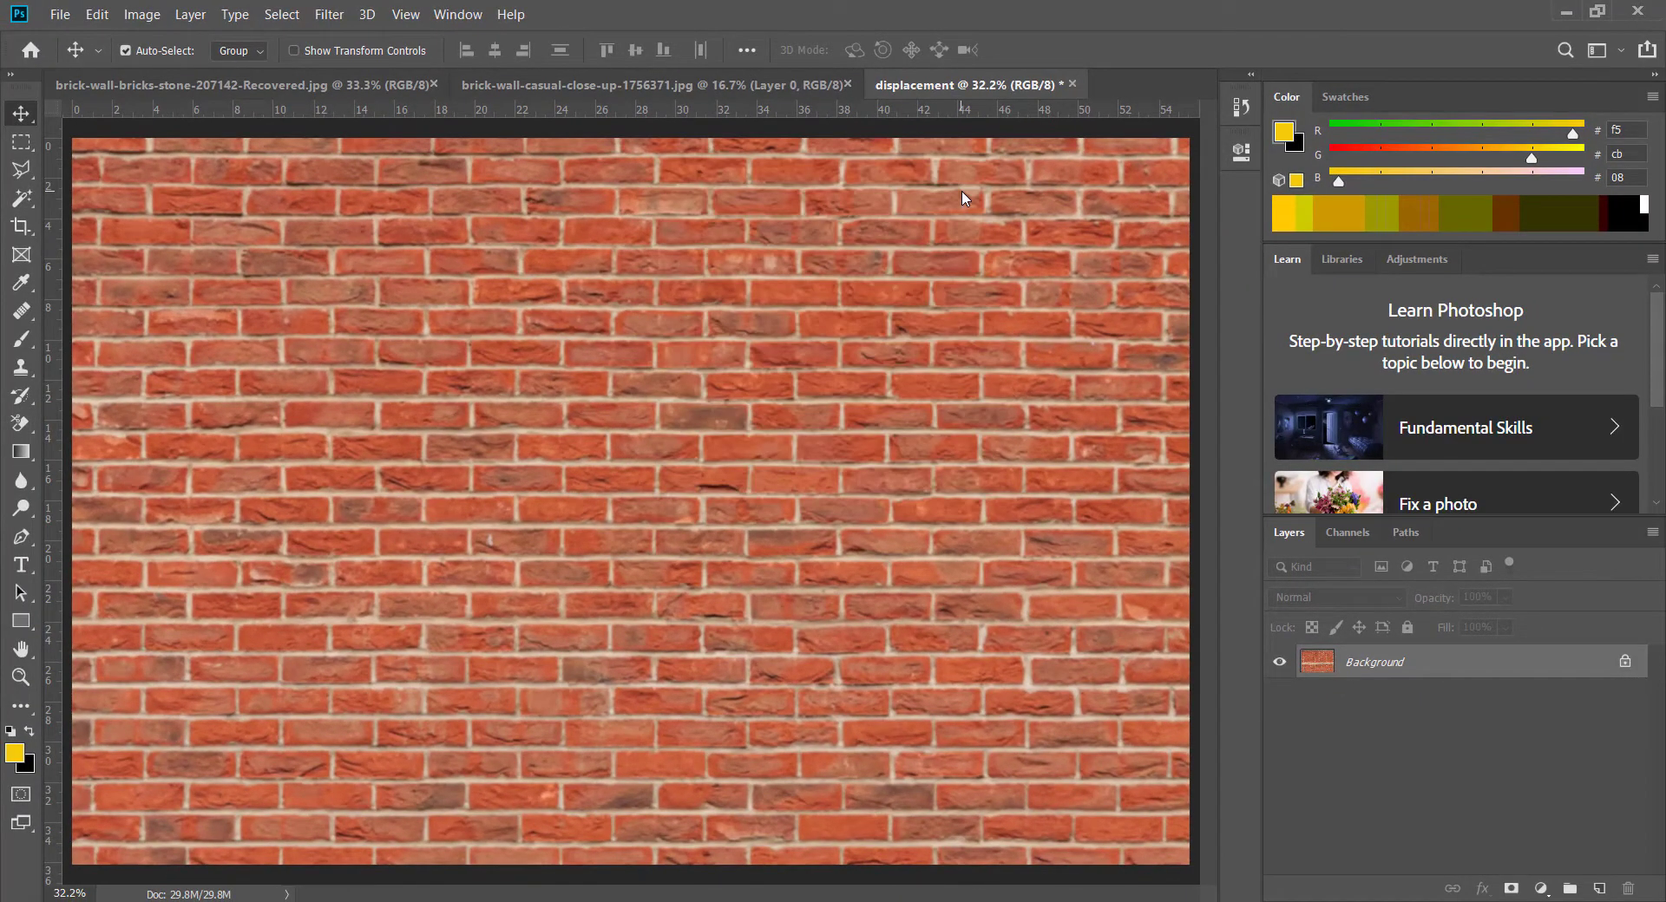
Step: Desaturate the wall and set Levels input values to 40, 1.00 and 200
{"action": "key", "text": "ctrl+shift+u"}
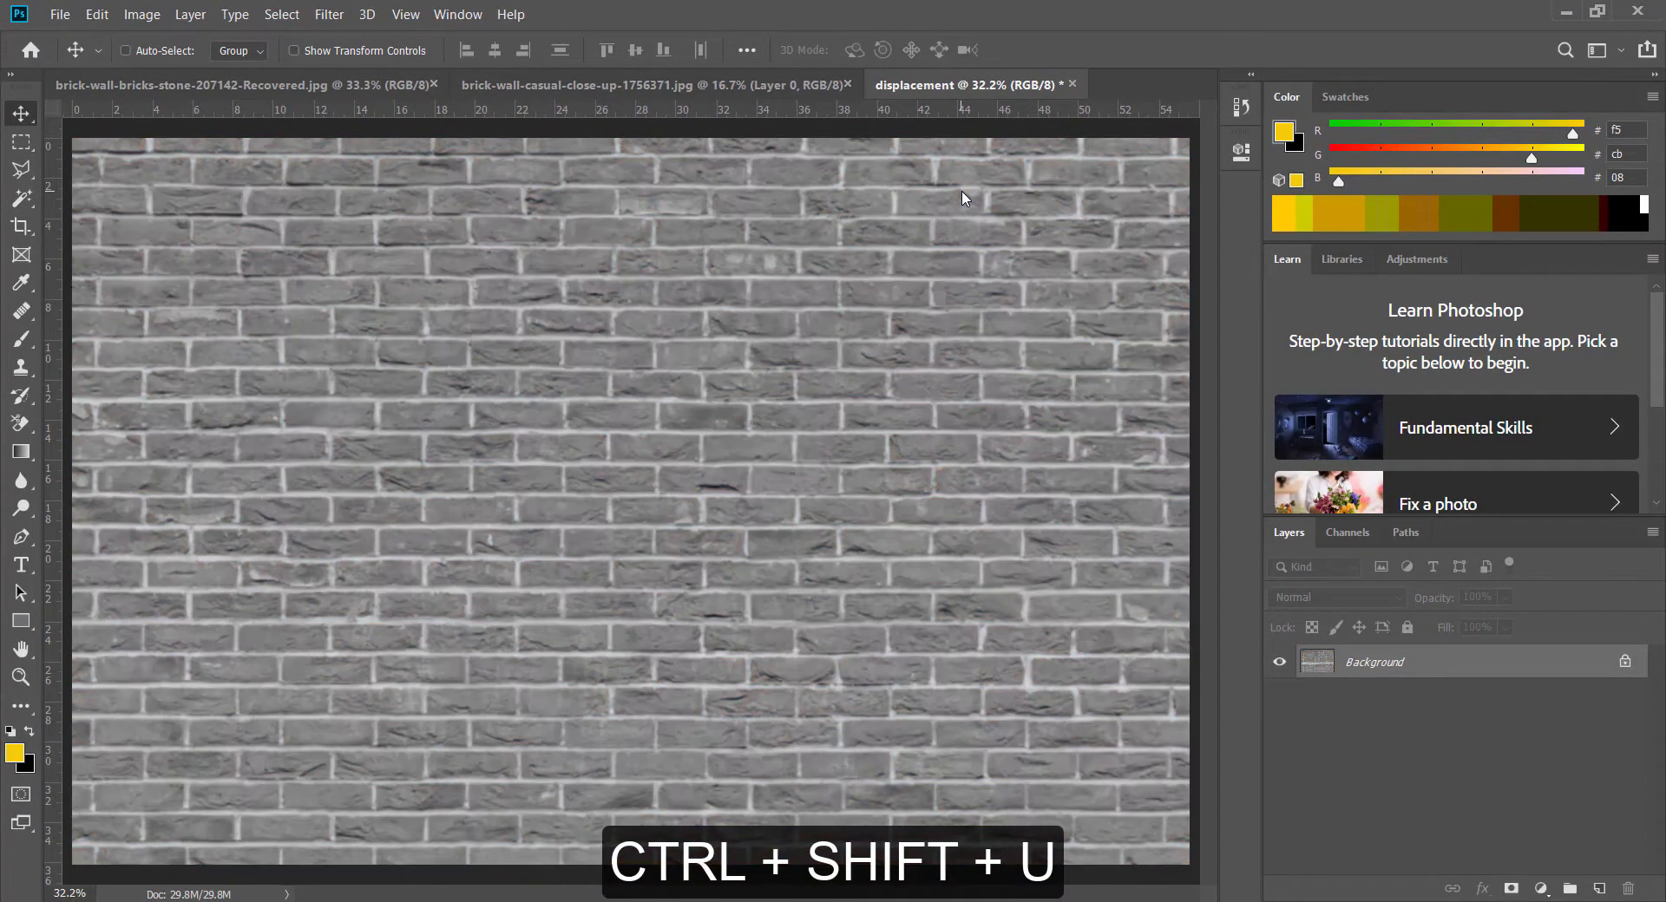
{"action": "key", "text": "ctrl+l"}
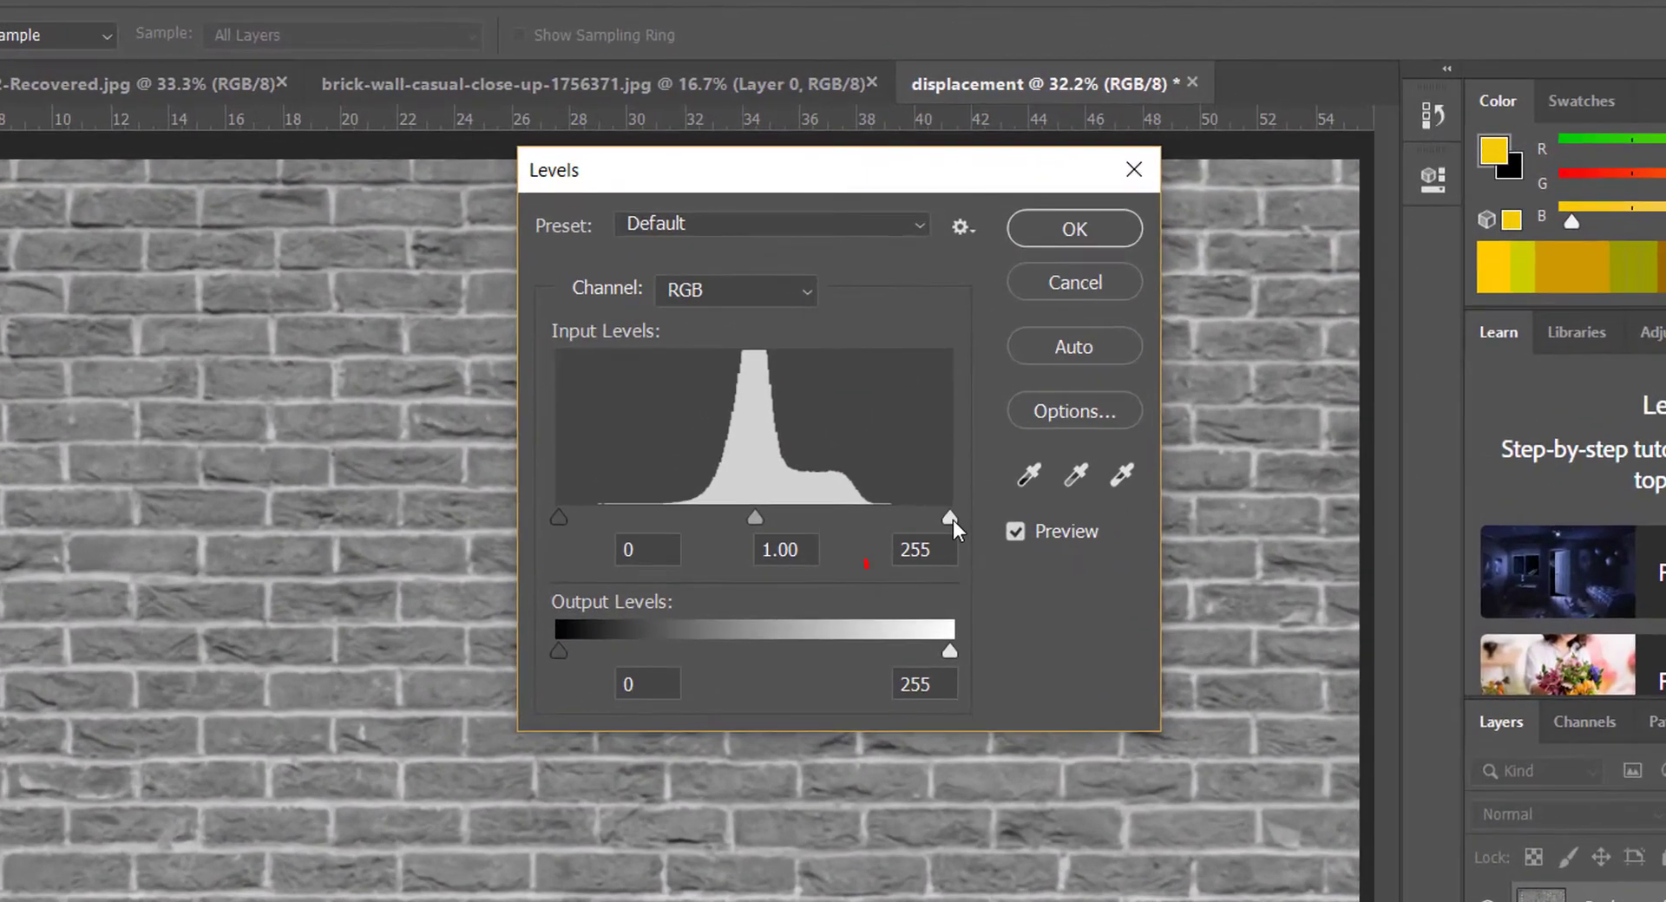
{"action": "left_click_drag", "start_coordinate": [949, 519], "coordinate": [866, 519]}
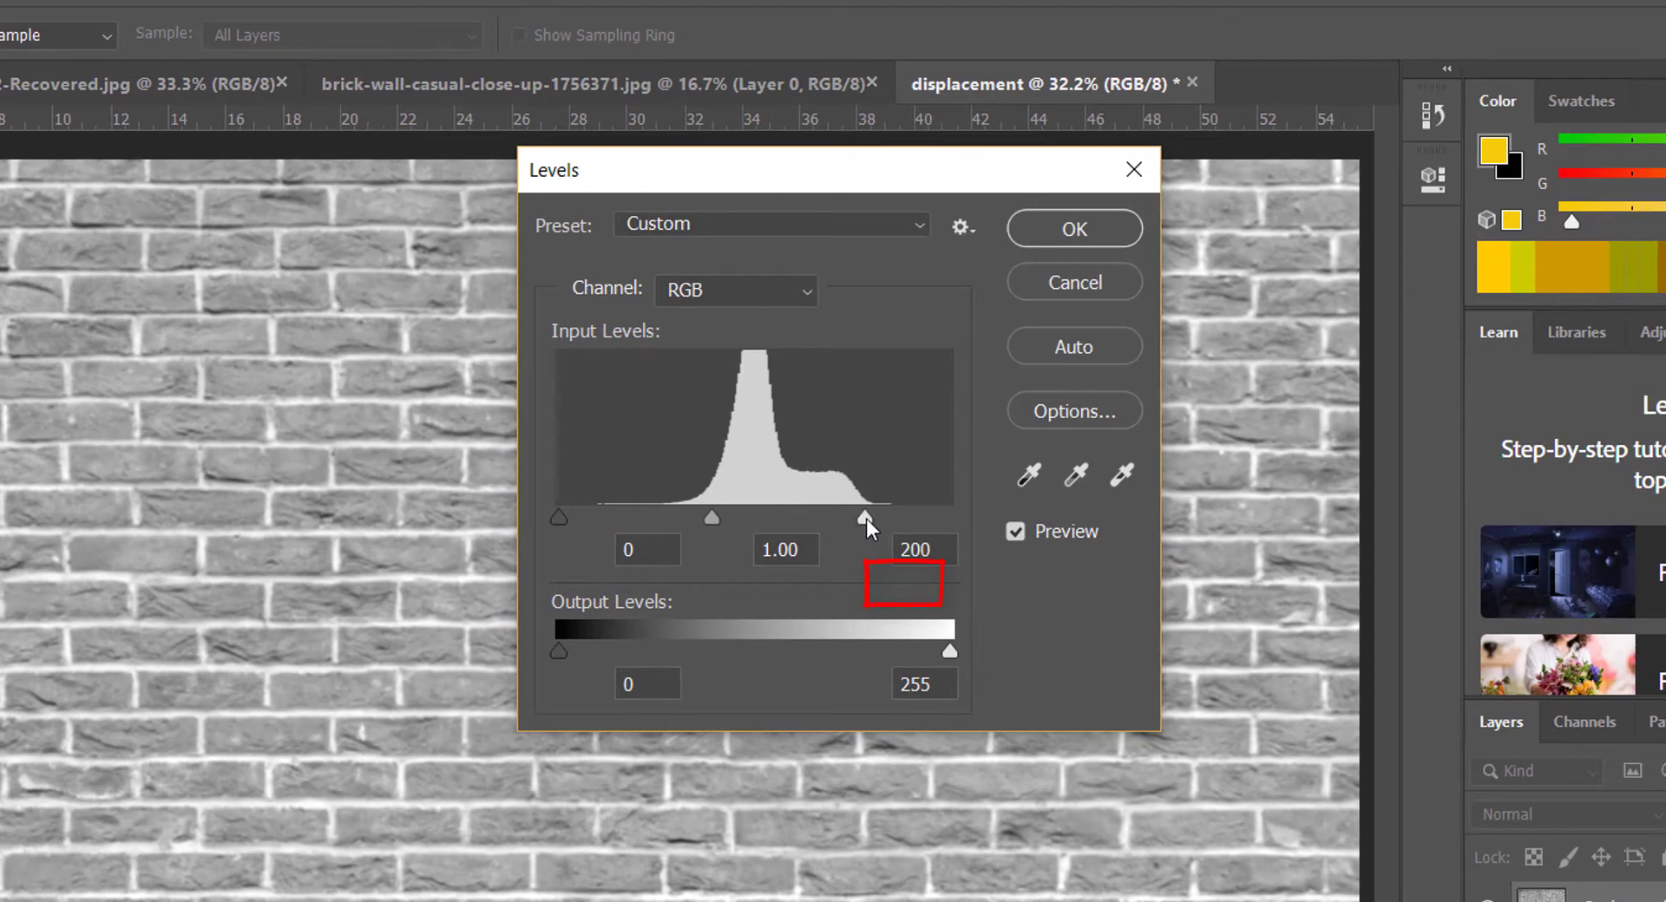
{"action": "left_click_drag", "start_coordinate": [558, 518], "coordinate": [618, 518]}
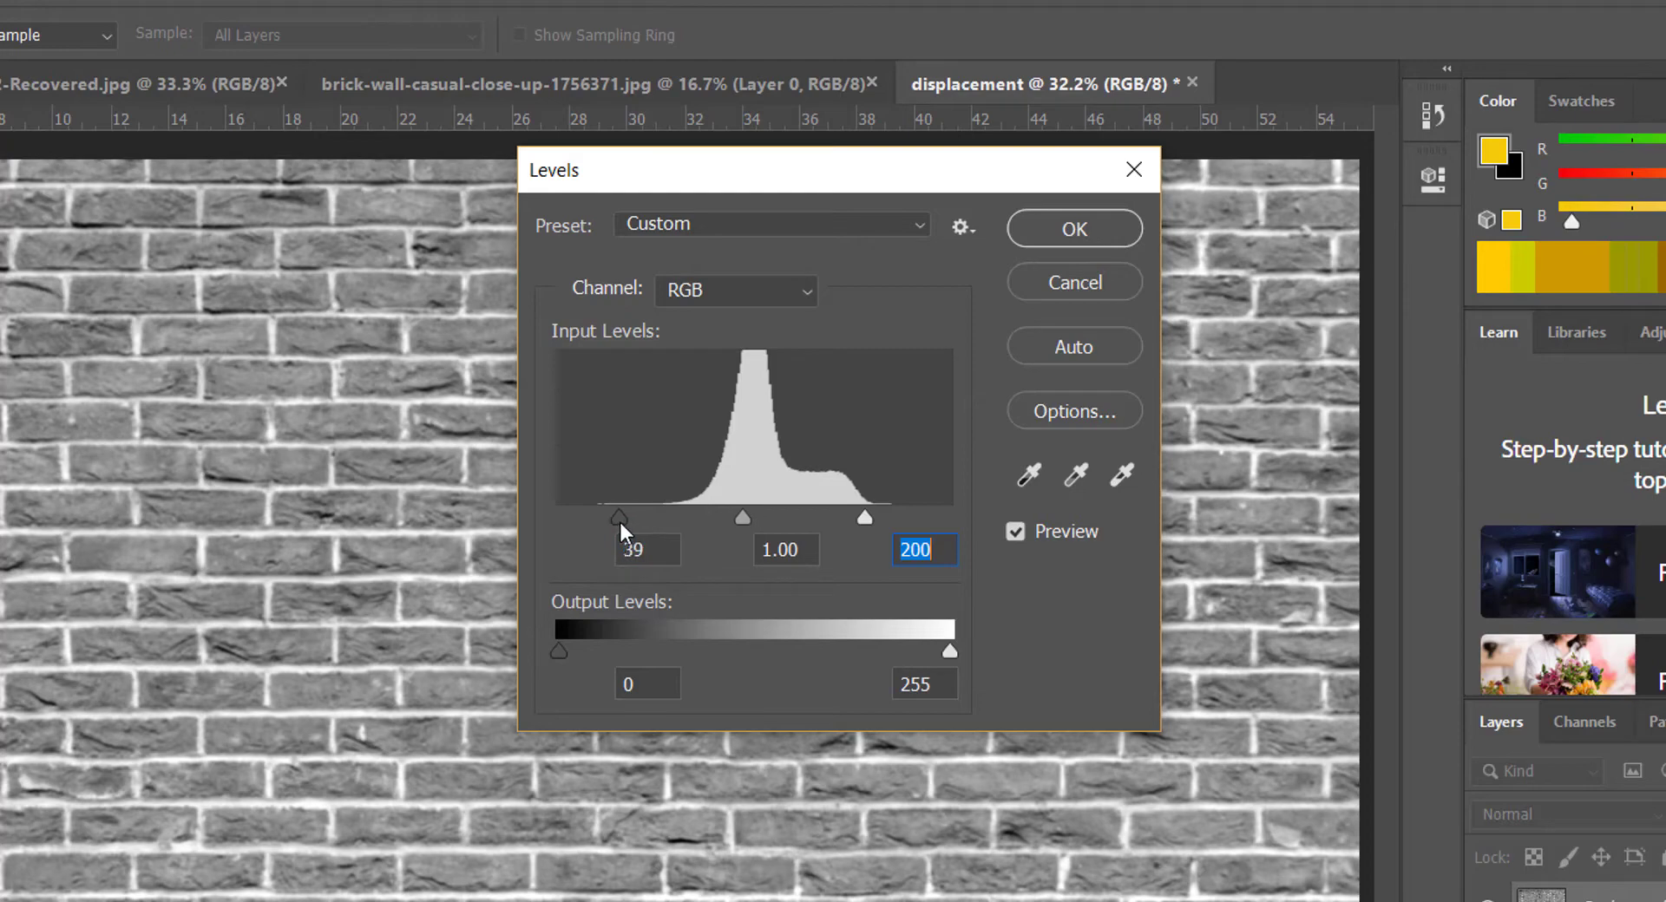
{"action": "key", "text": "Right"}
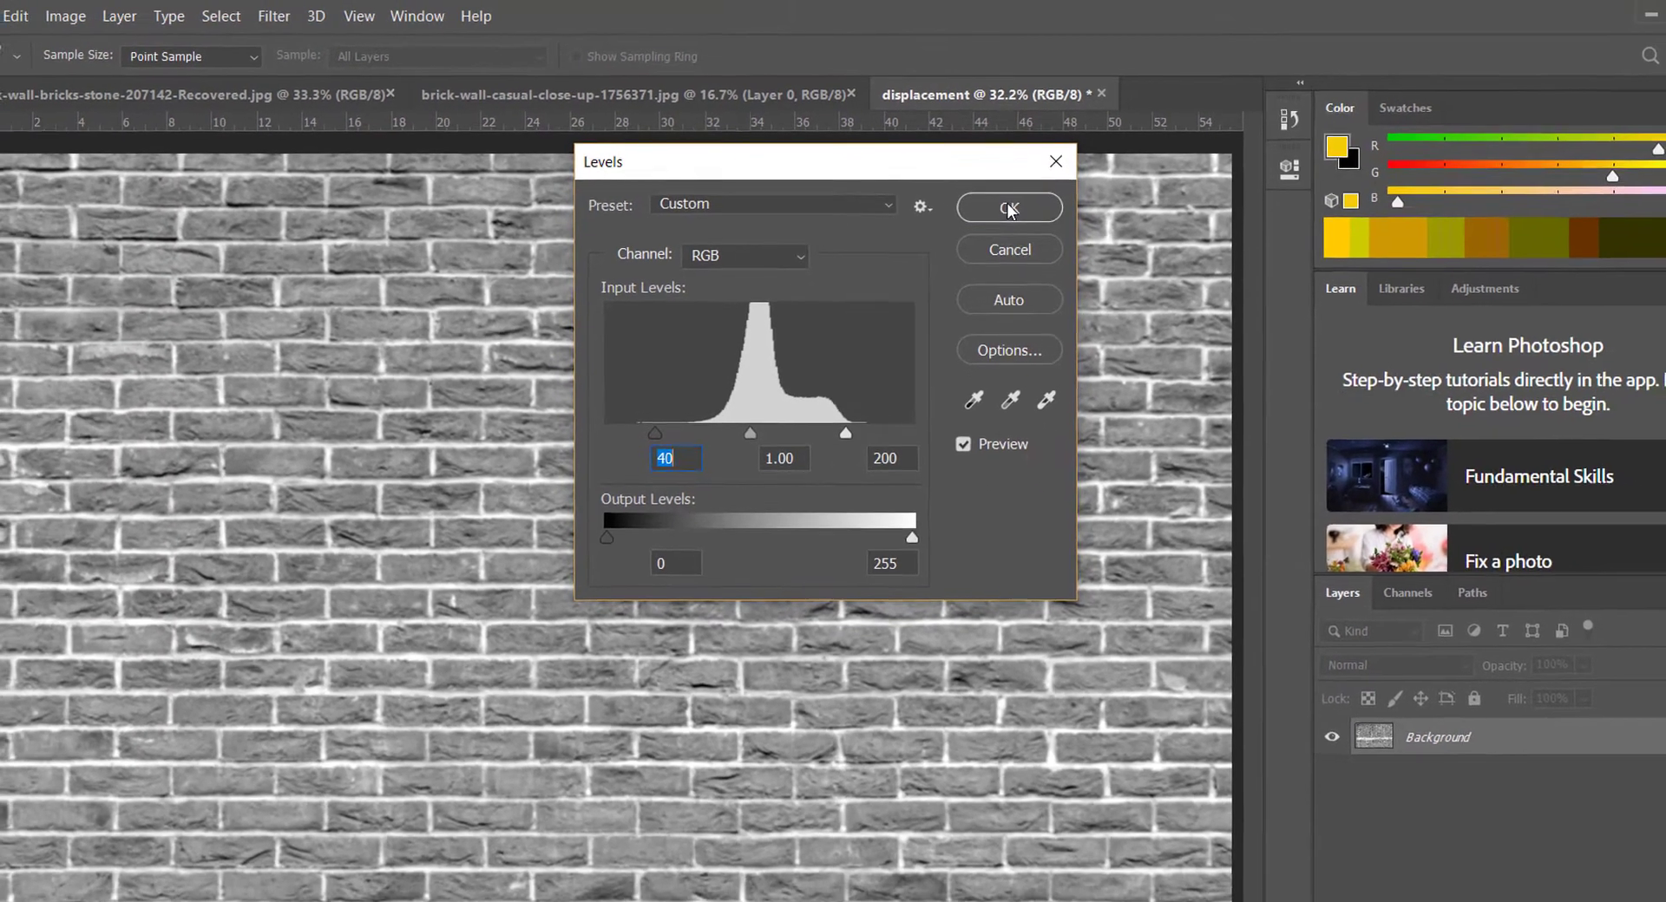
{"action": "left_click", "coordinate": [1013, 213]}
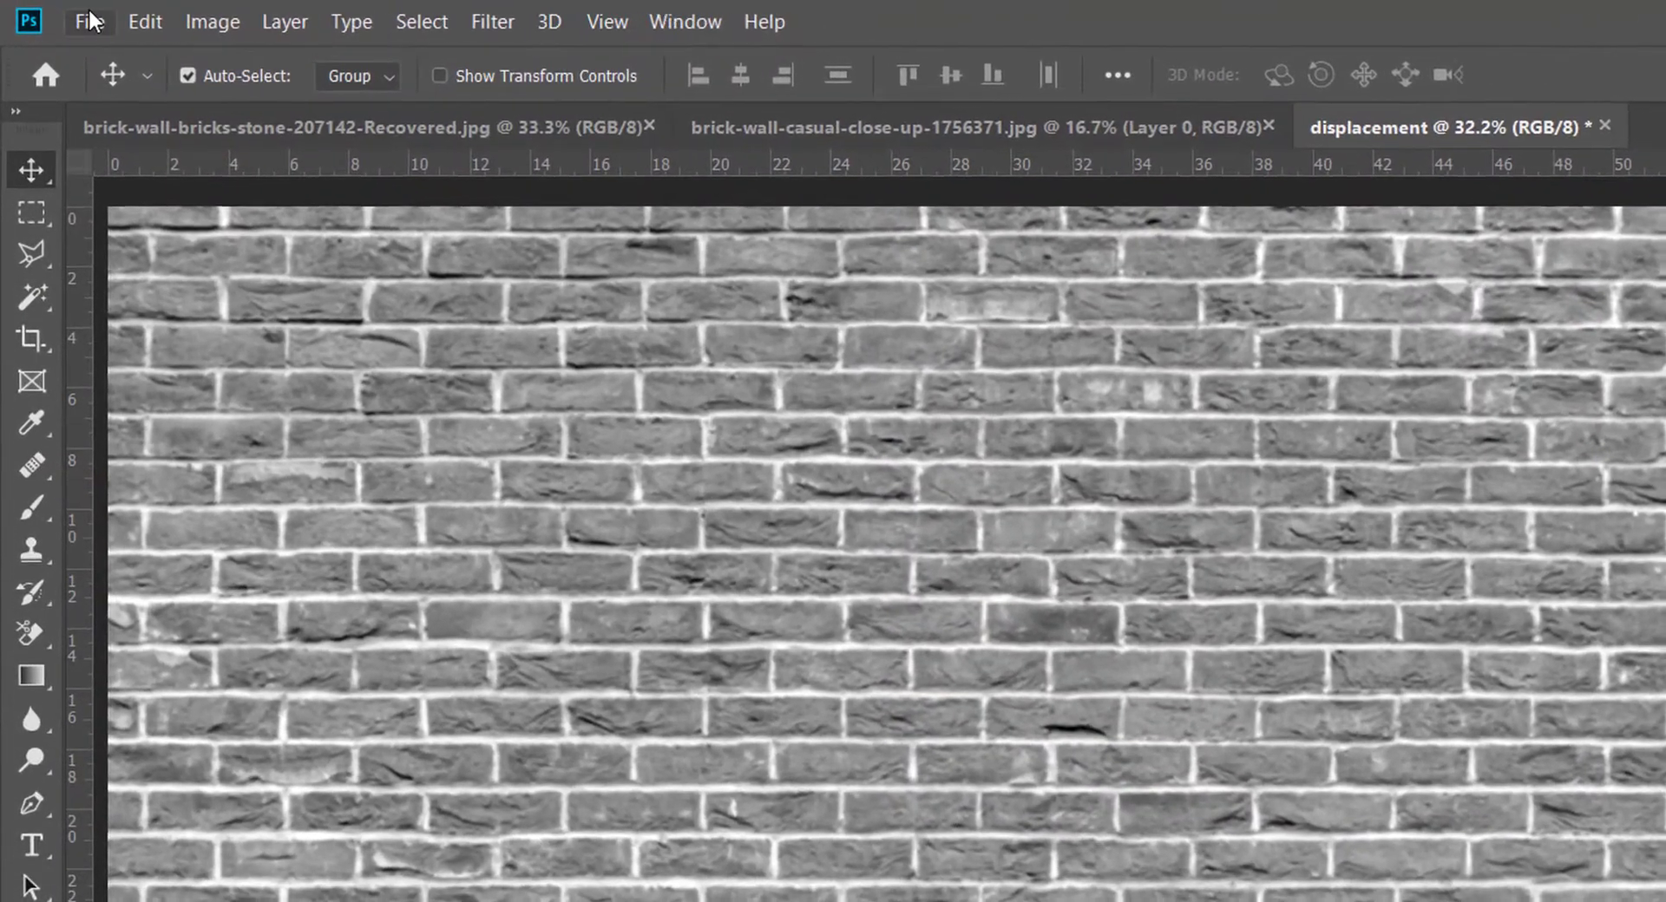
Step: Save the greyscale wall to the Desktop as displacement.psd and close its tab
{"action": "left_click", "coordinate": [60, 15]}
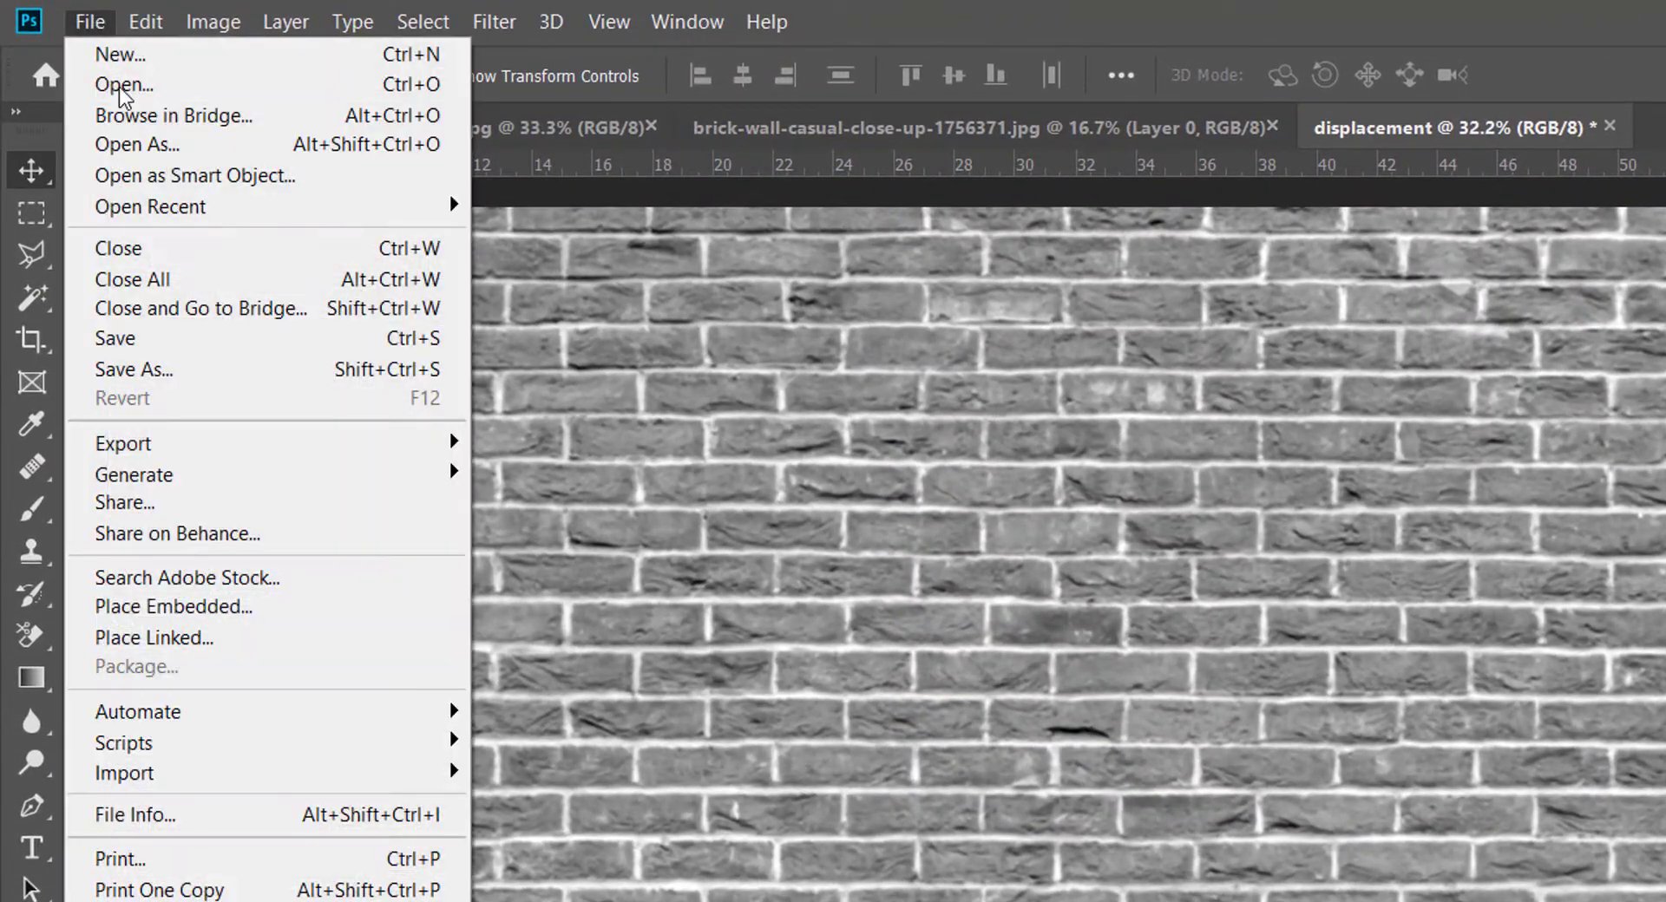
{"action": "left_click", "coordinate": [165, 356]}
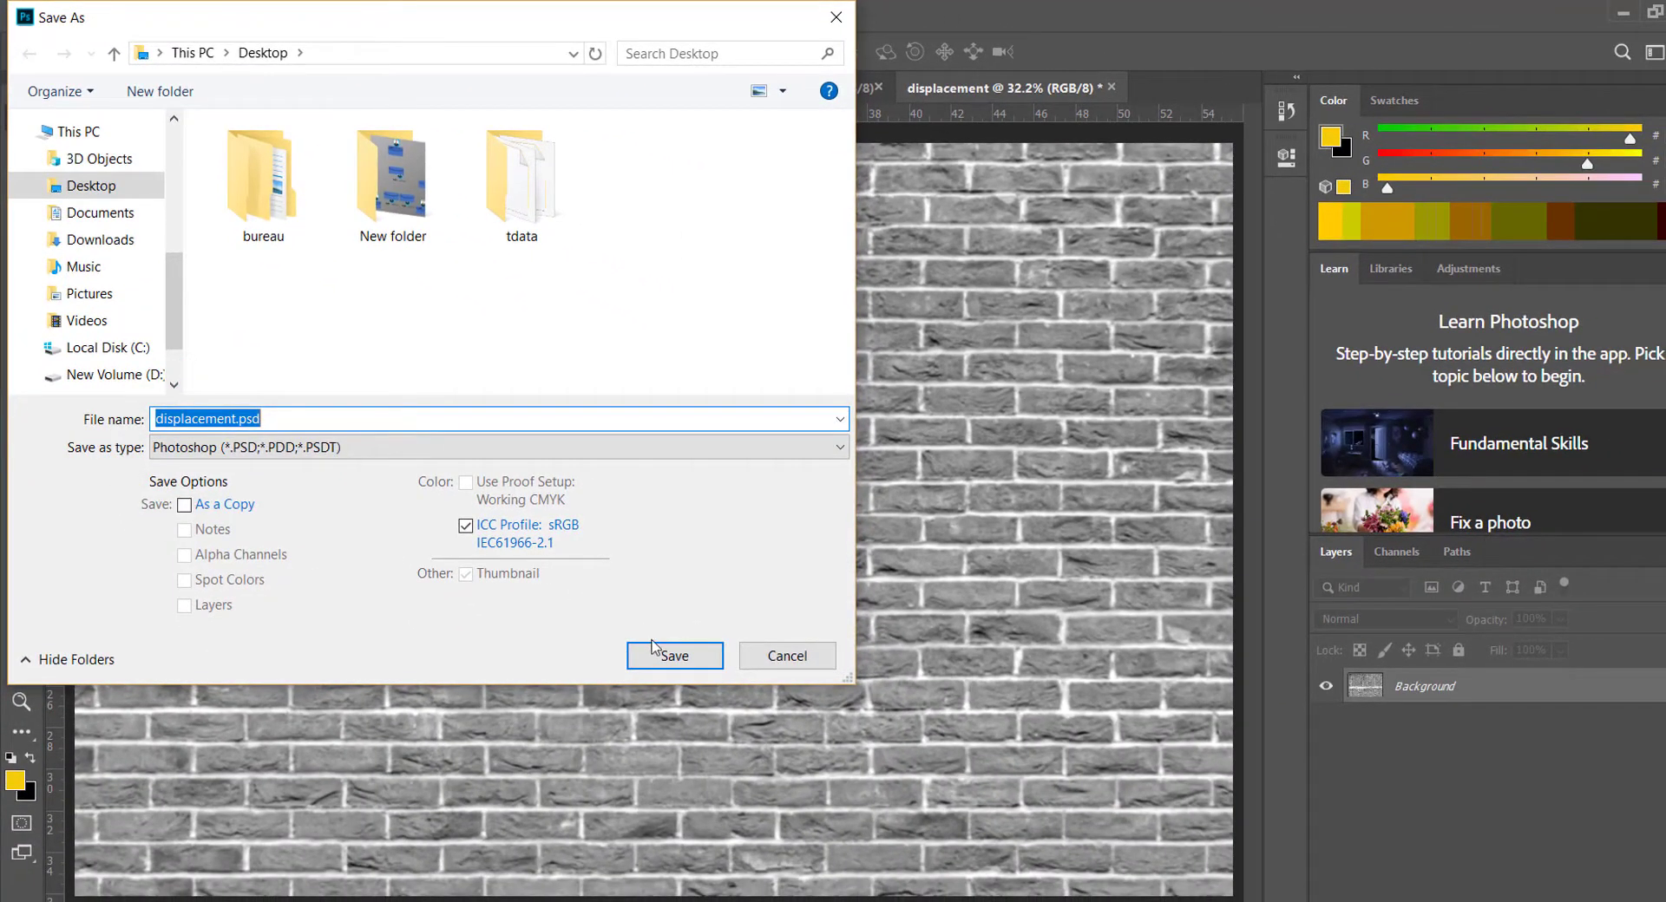
{"action": "left_click", "coordinate": [670, 658]}
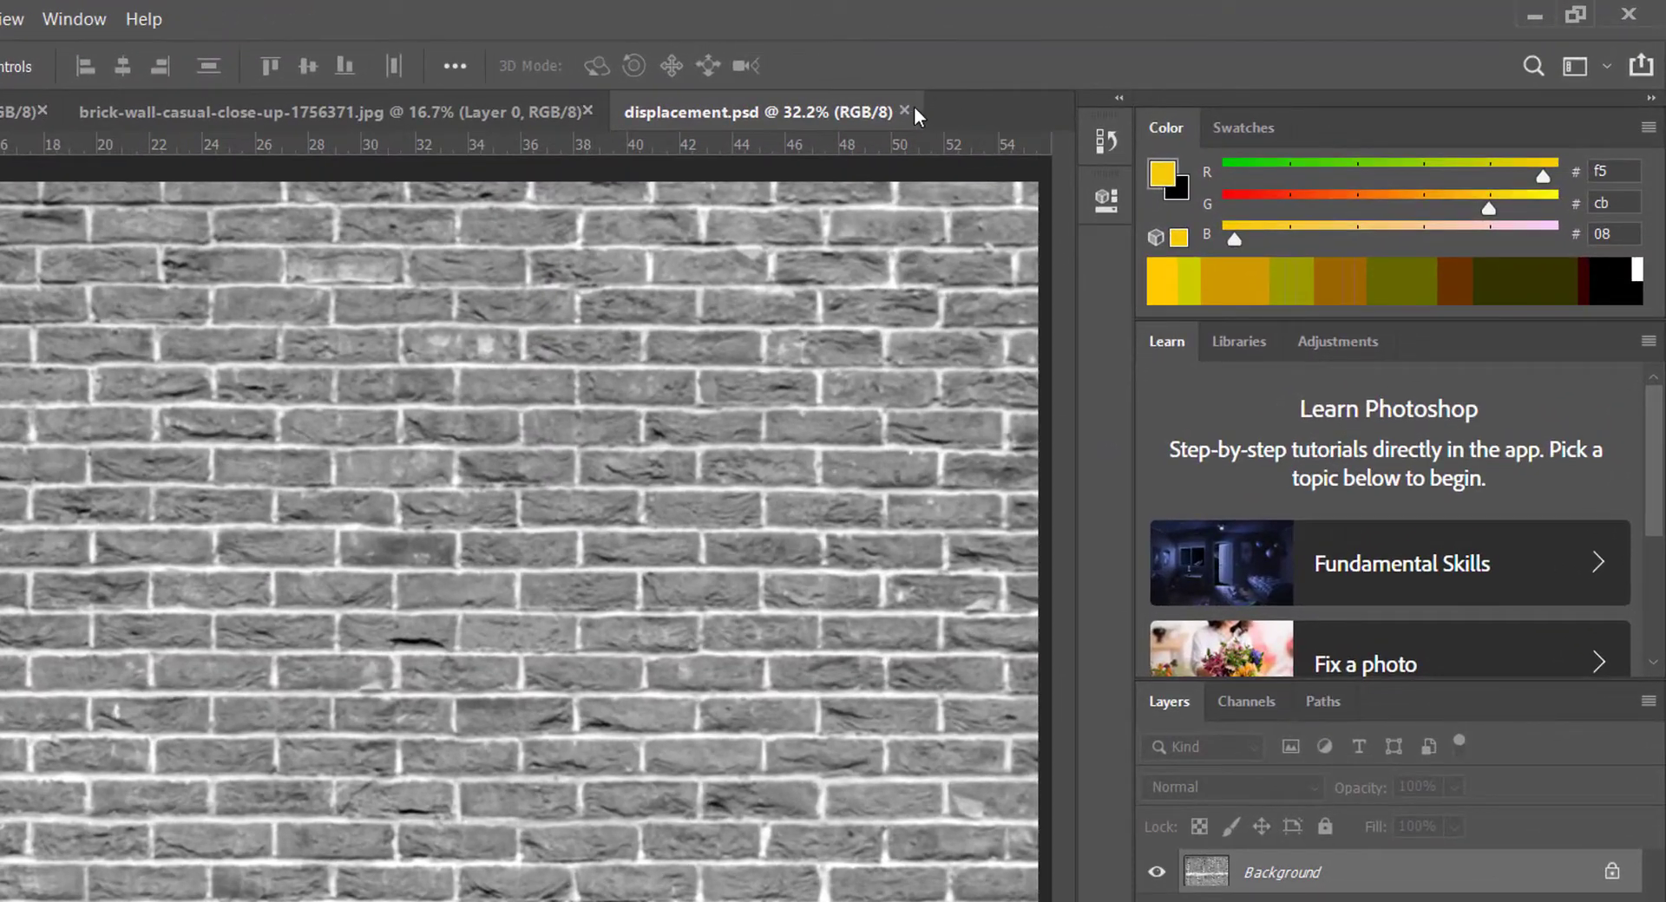
{"action": "left_click", "coordinate": [907, 111]}
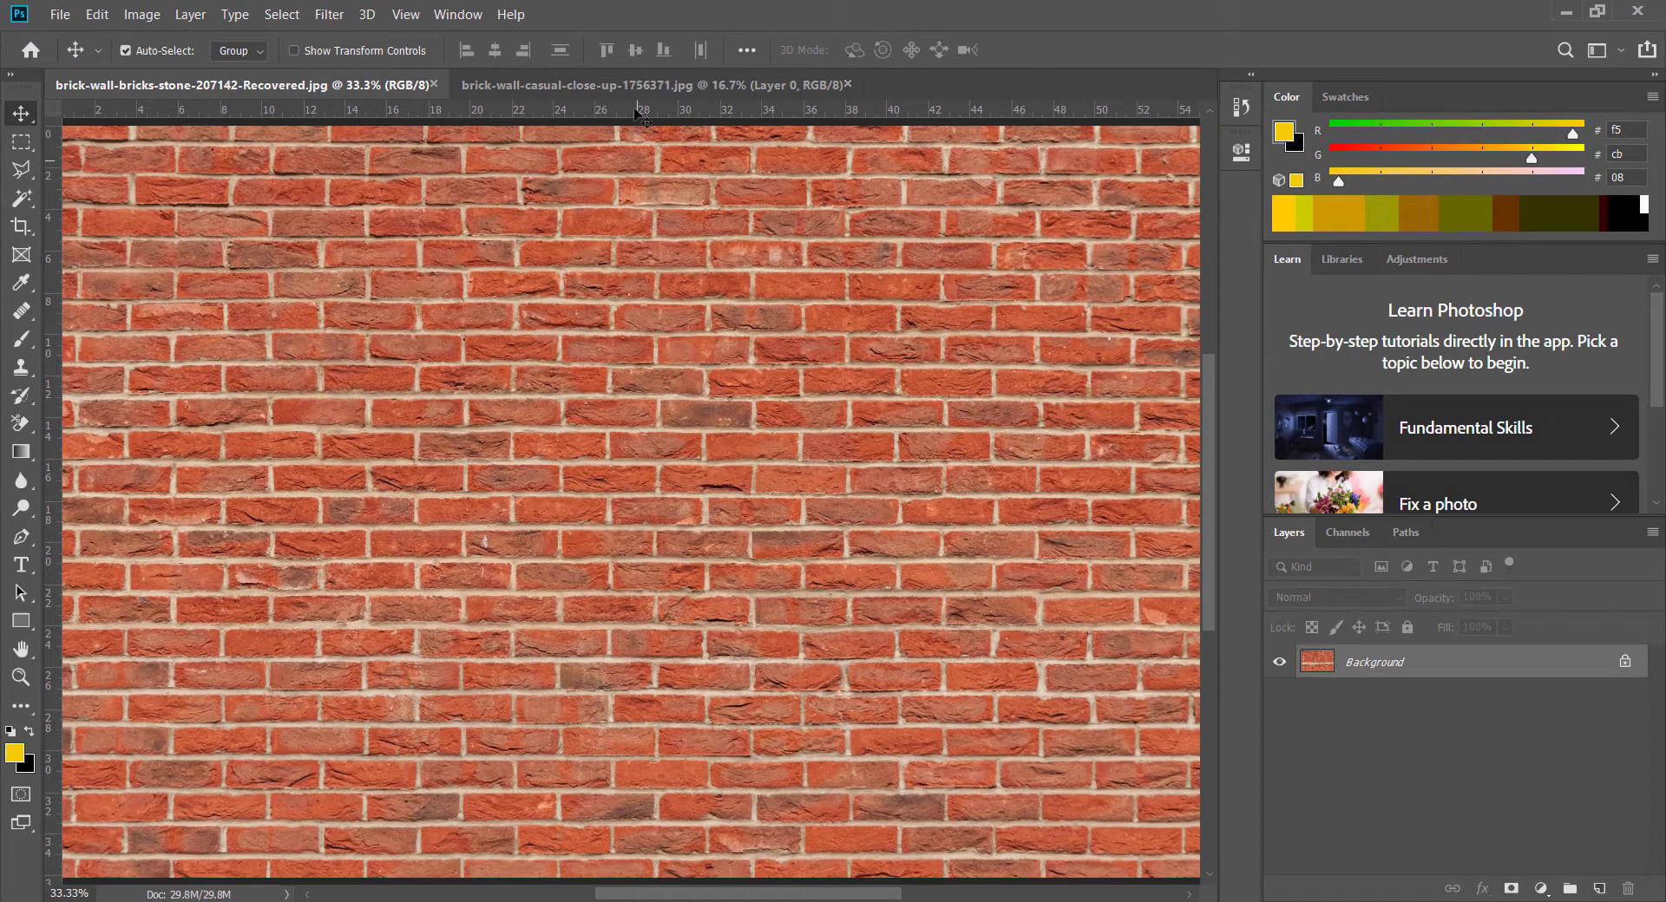
Step: Drag the cut-out man from his photo onto the brick-wall document as Layer 1
{"action": "left_click", "coordinate": [648, 83]}
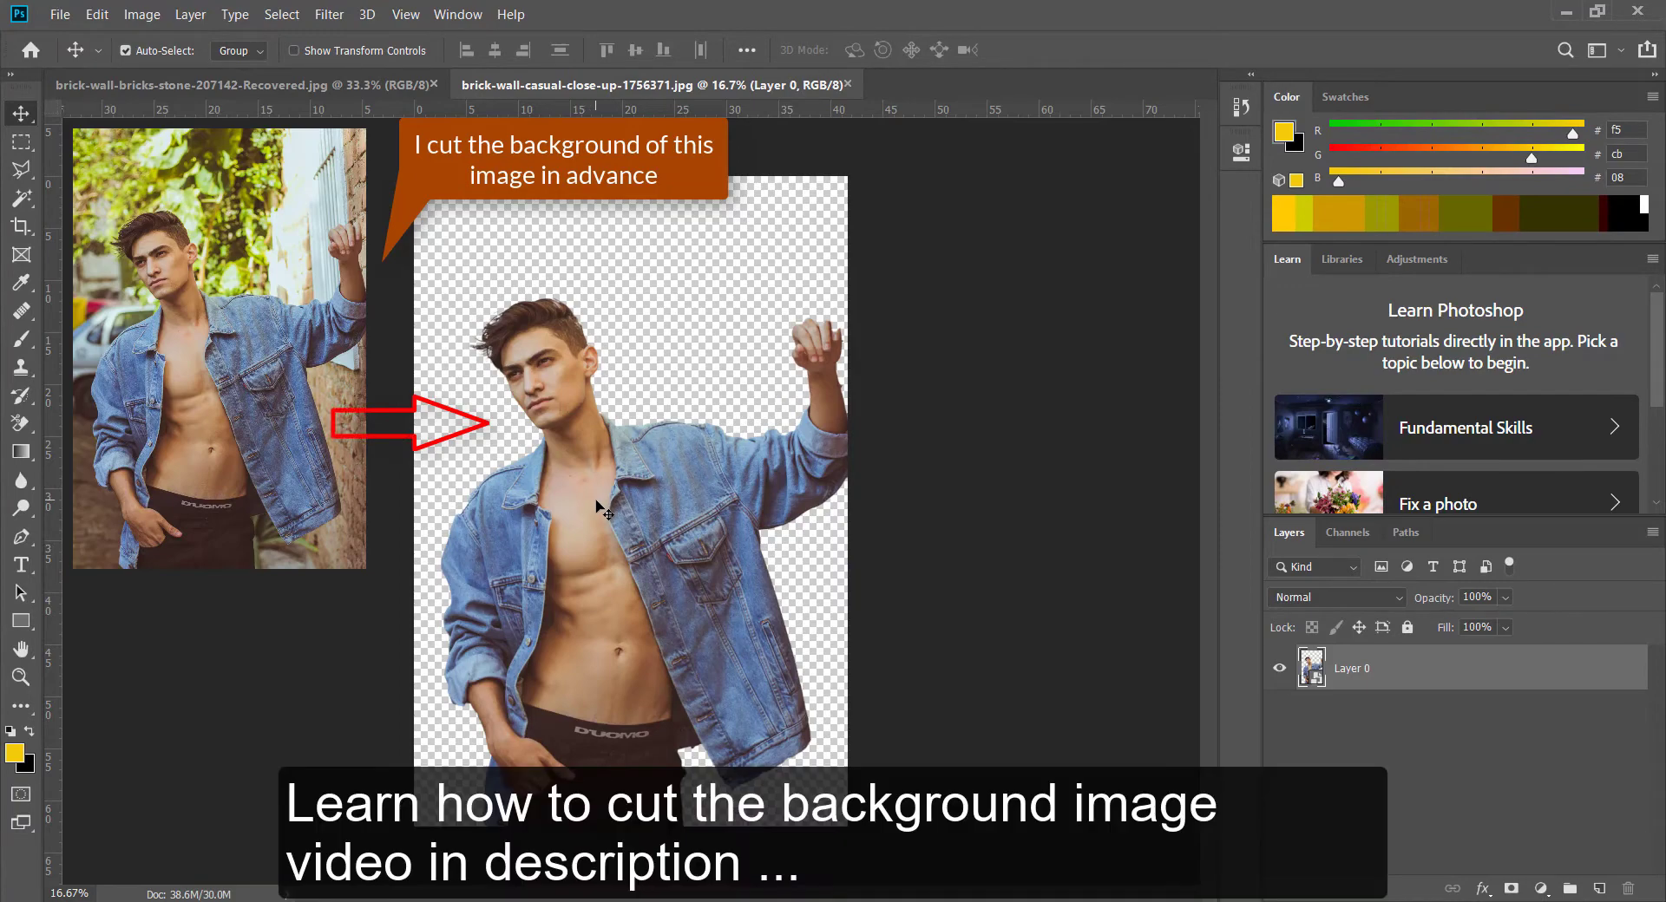
{"action": "key", "text": "ctrl"}
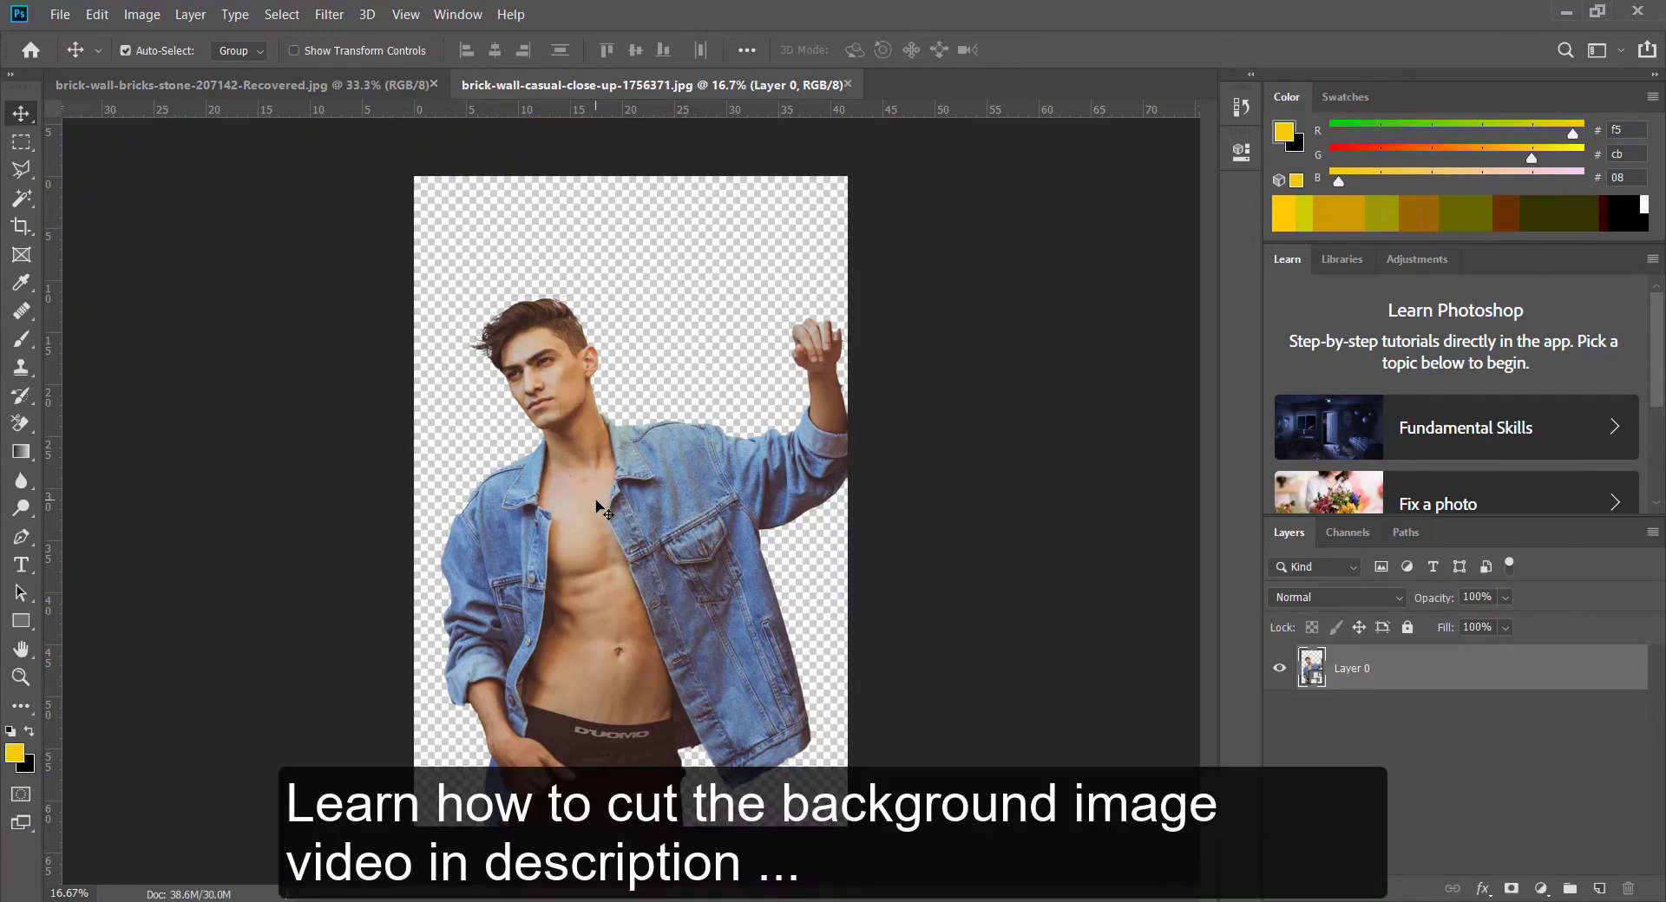
{"action": "mouse_move", "coordinate": [597, 506]}
{"action": "left_mouse_down"}
{"action": "mouse_move", "coordinate": [394, 87]}
{"action": "mouse_move", "coordinate": [673, 515]}
{"action": "left_mouse_up"}
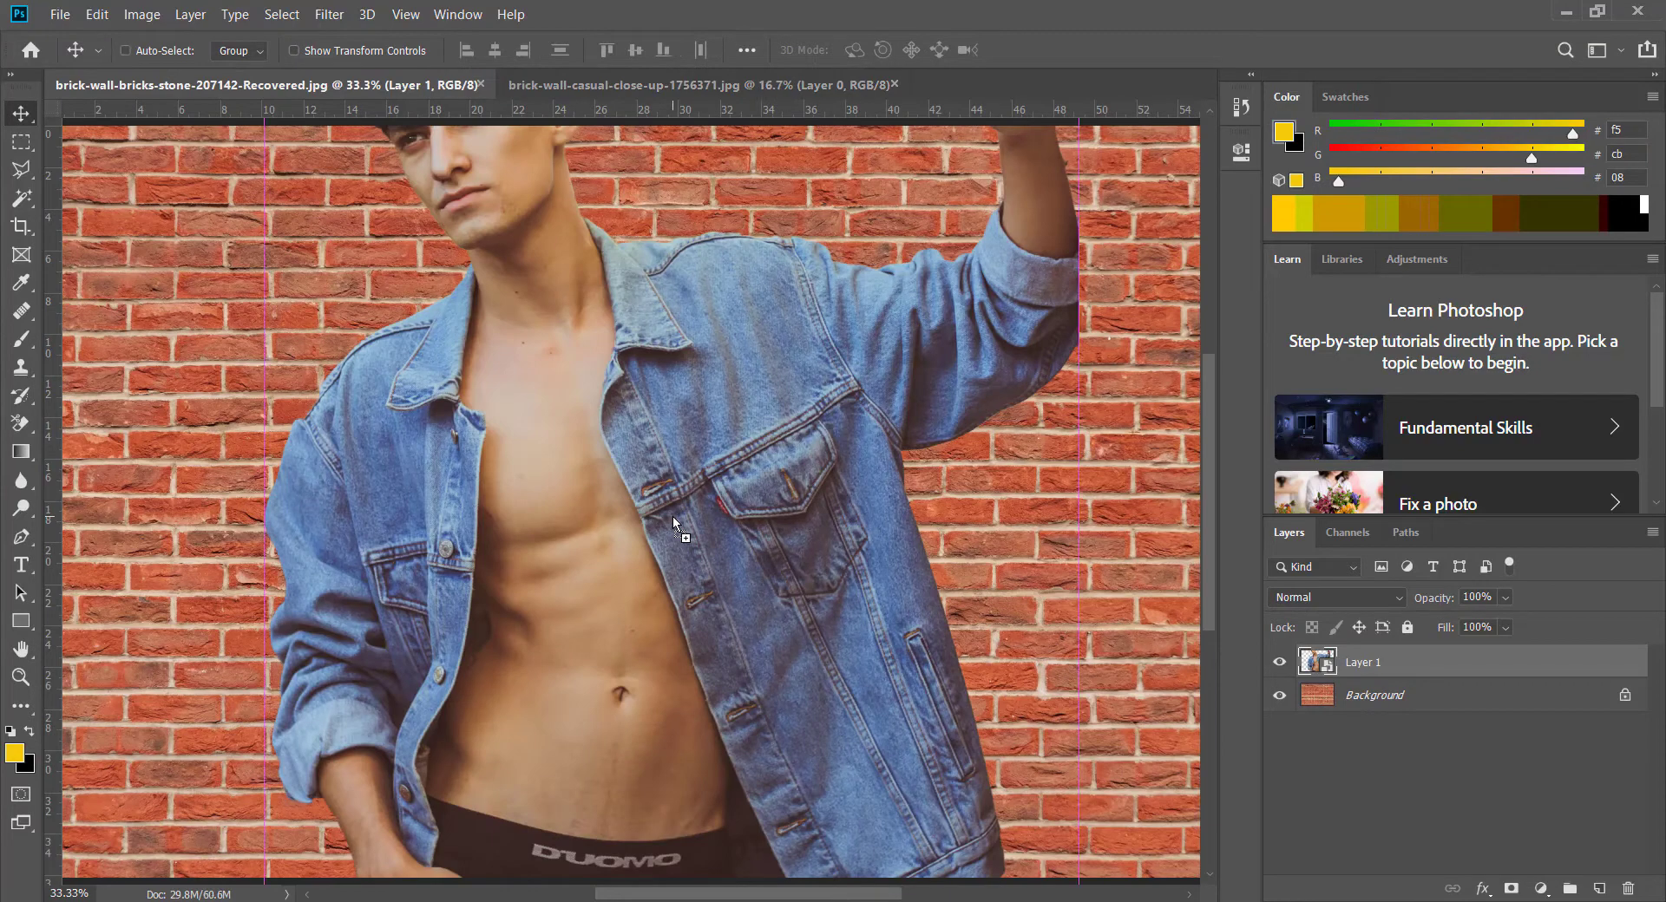
{"action": "key", "text": "ctrl+minus"}
{"action": "key", "text": "ctrl+minus"}
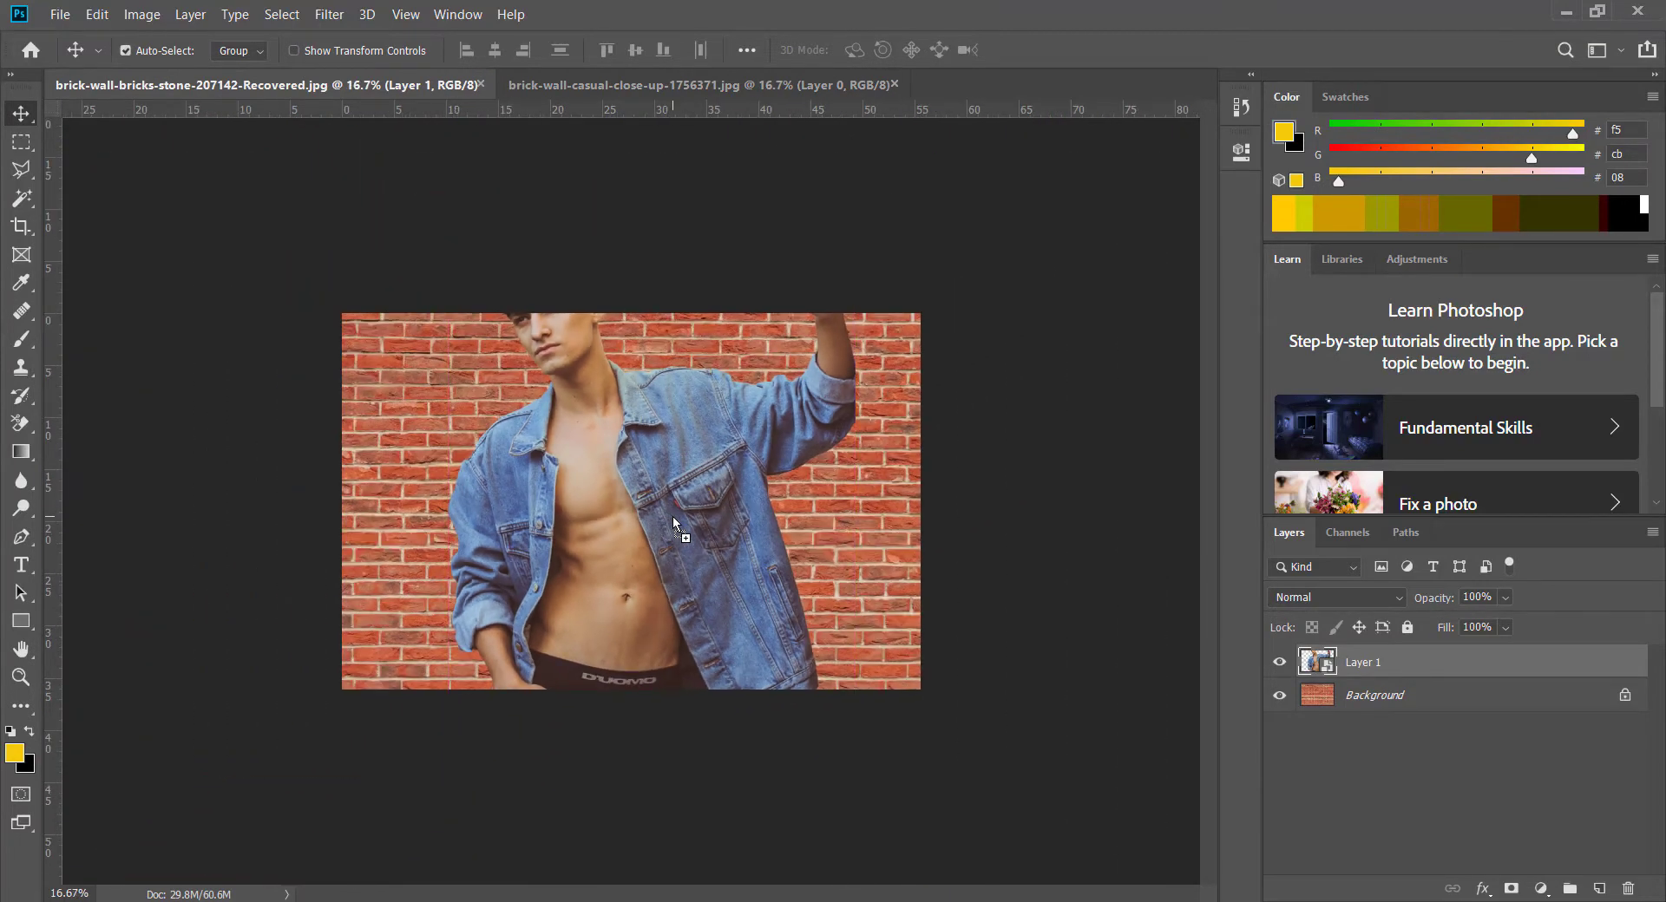
Step: Scale the man down to about 85% and fit the image to the window
{"action": "key", "text": "ctrl+t"}
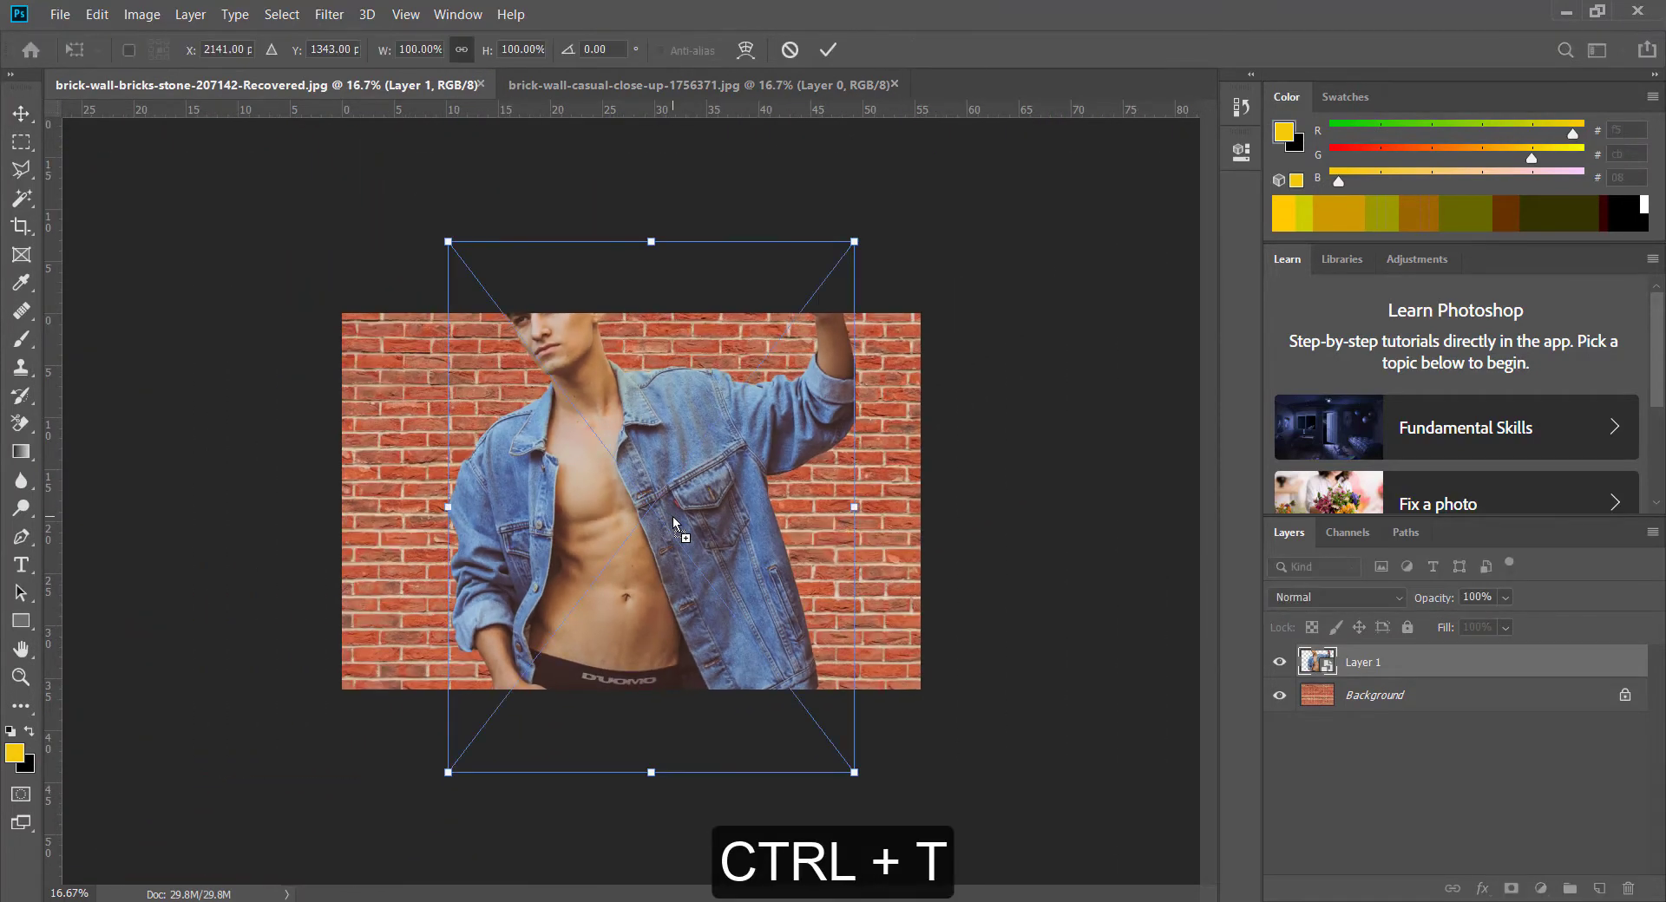
{"action": "left_click_drag", "start_coordinate": [856, 242], "coordinate": [824, 346]}
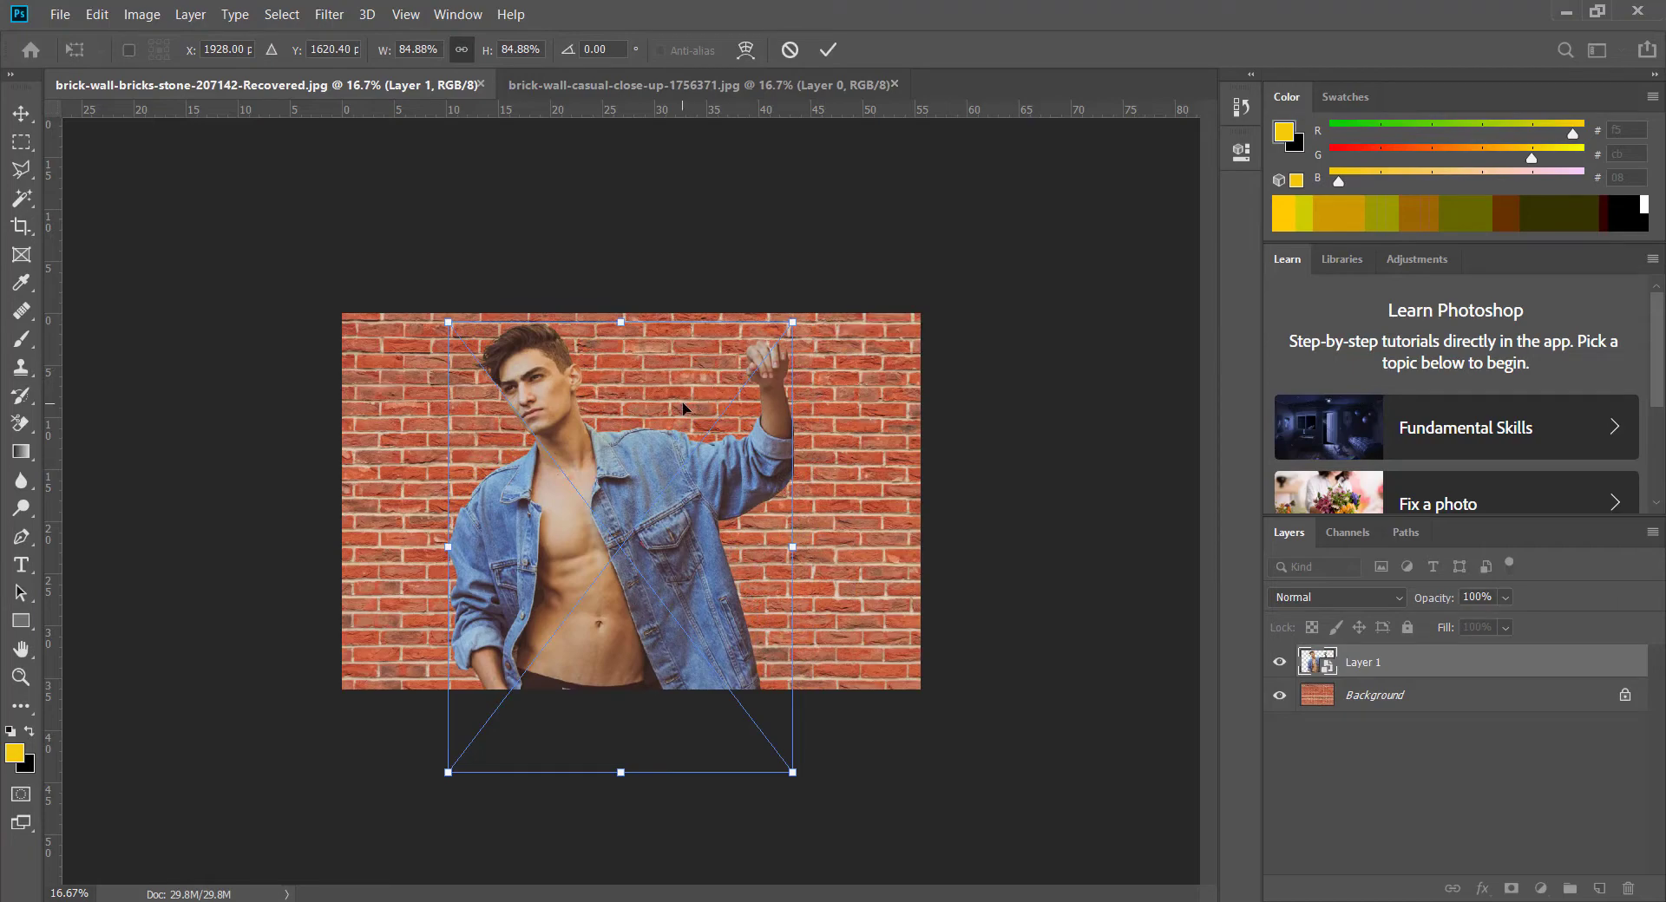
{"action": "key", "text": "Return"}
{"action": "key", "text": "ctrl+0"}
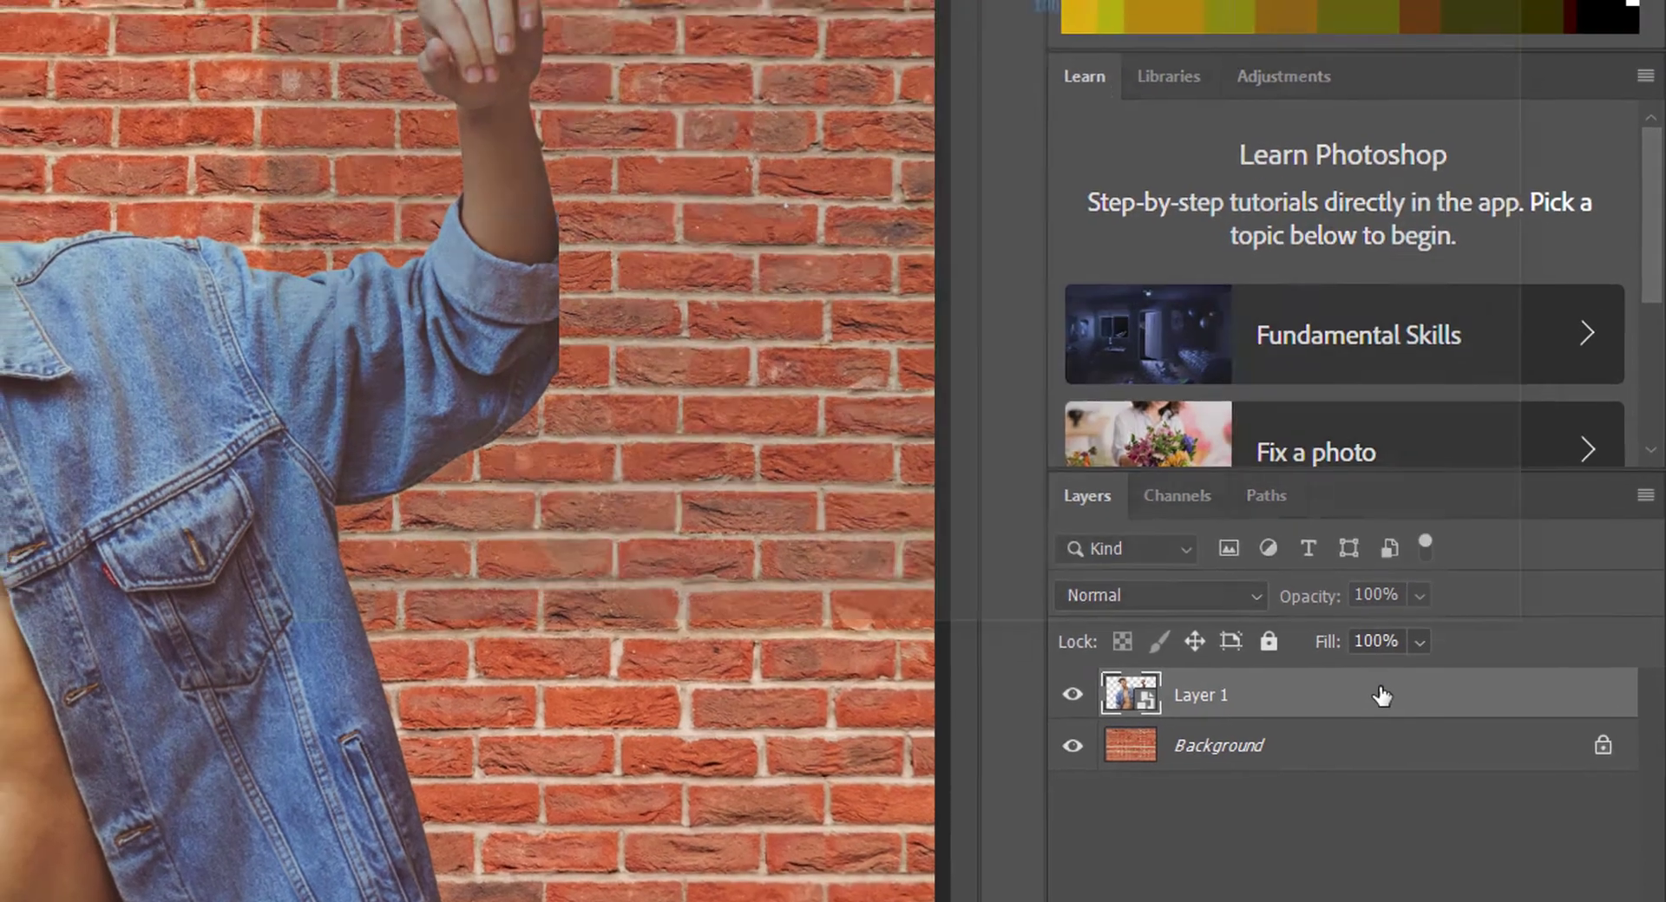
Step: Give Layer 1 a 3 px black Stroke layer style positioned Outside
{"action": "double_click", "coordinate": [1374, 651]}
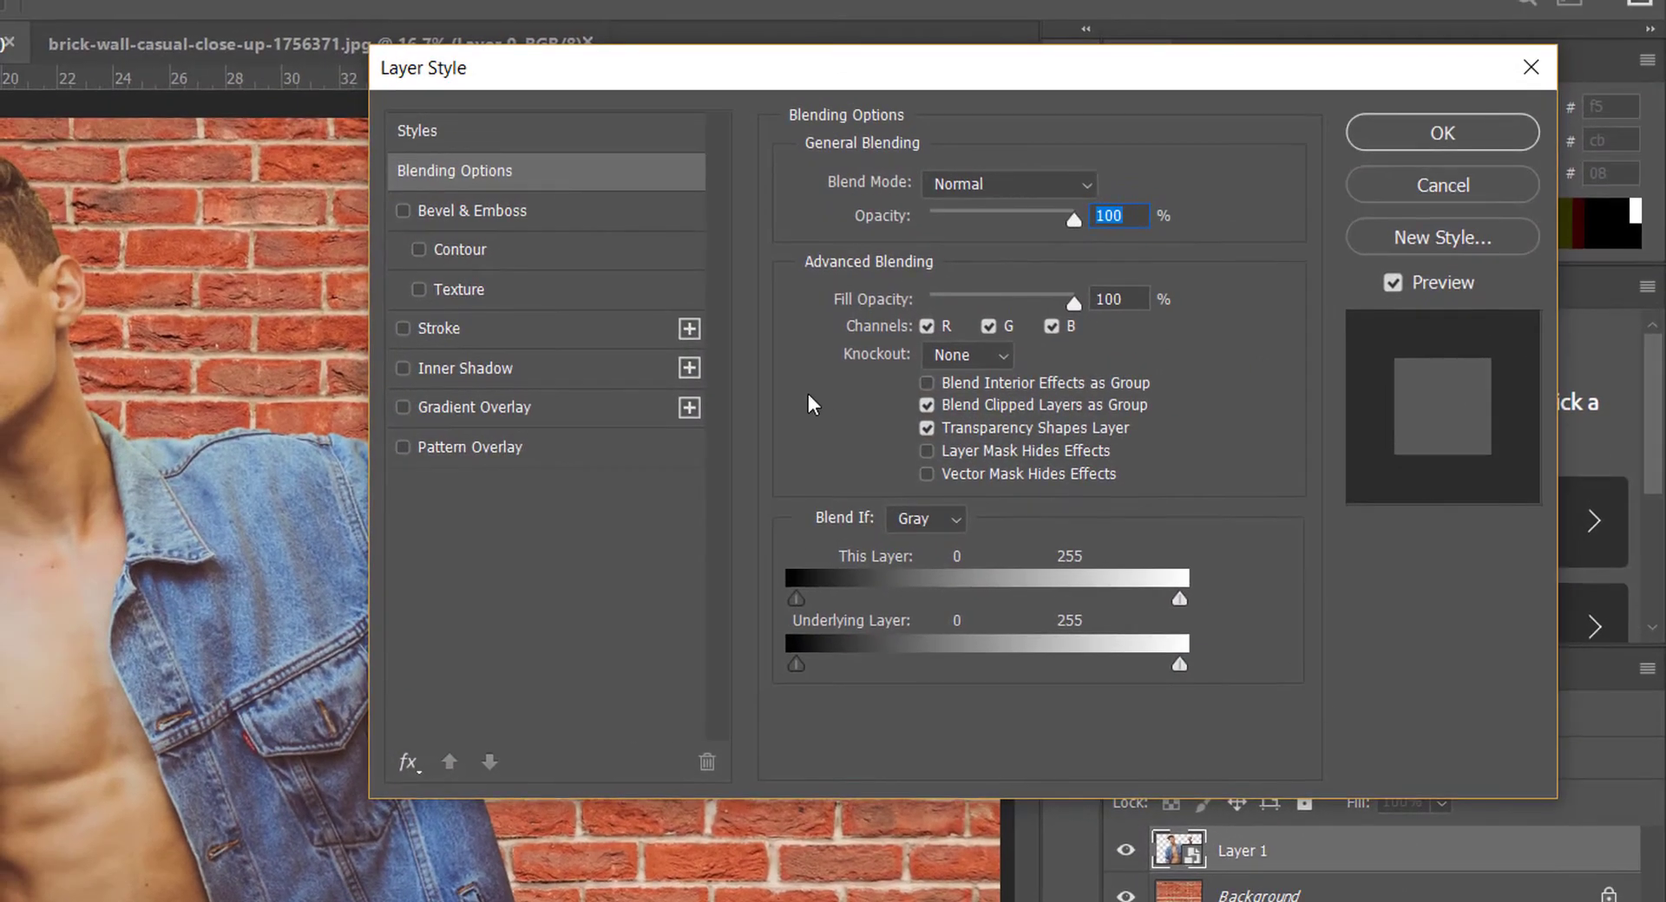
{"action": "left_click", "coordinate": [439, 328]}
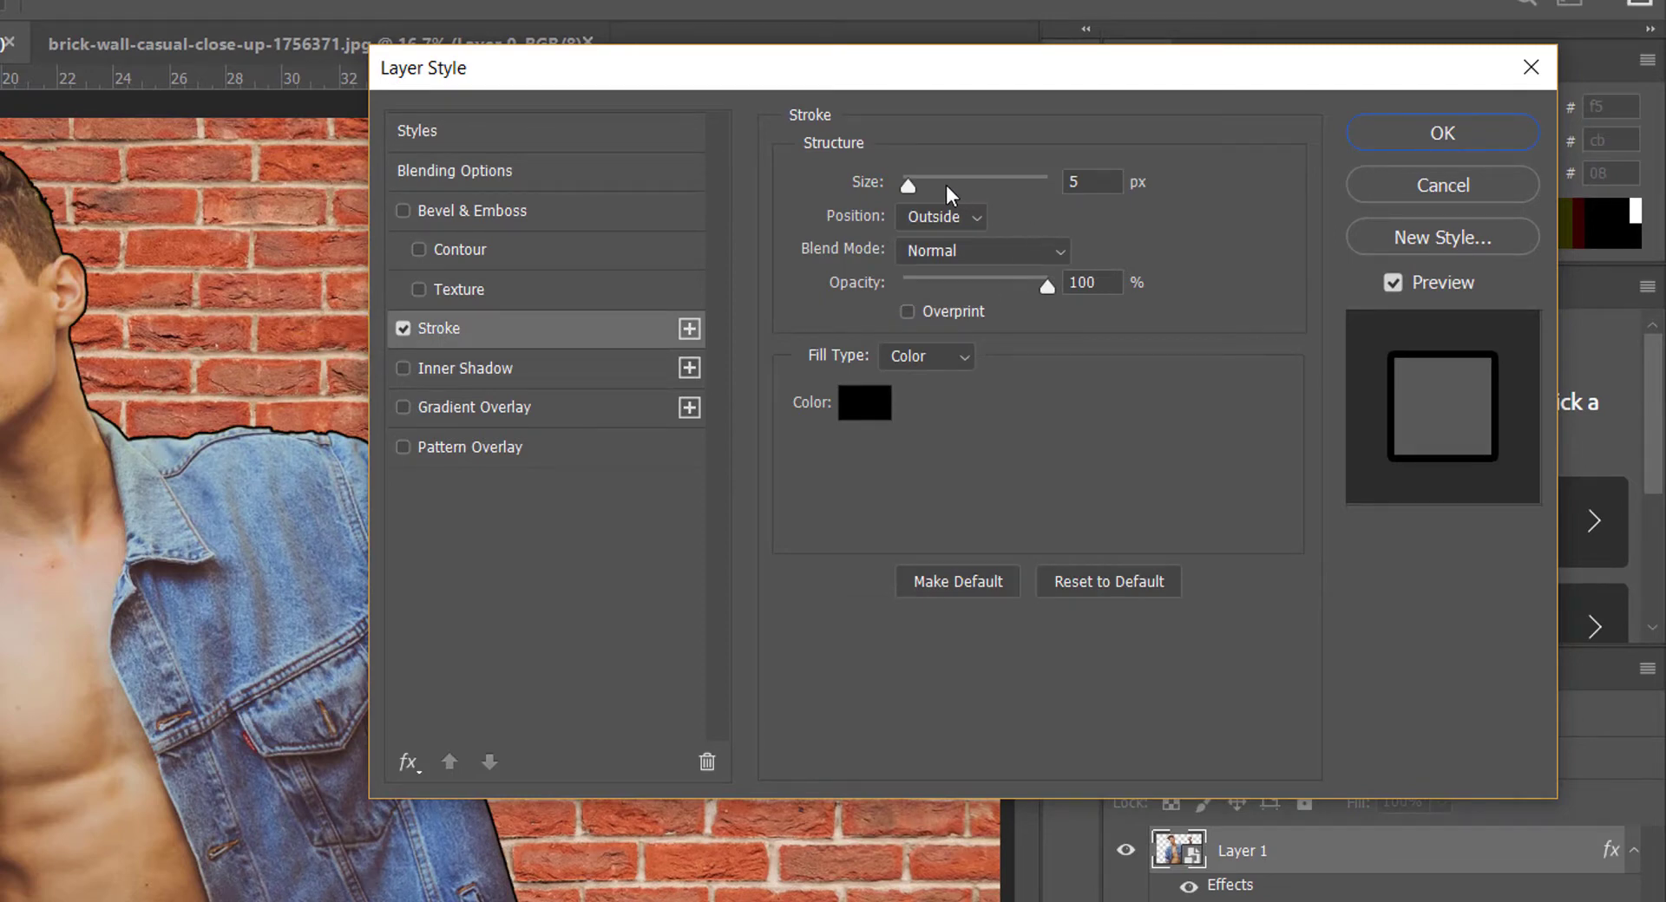
{"action": "left_click_drag", "start_coordinate": [908, 185], "coordinate": [906, 184]}
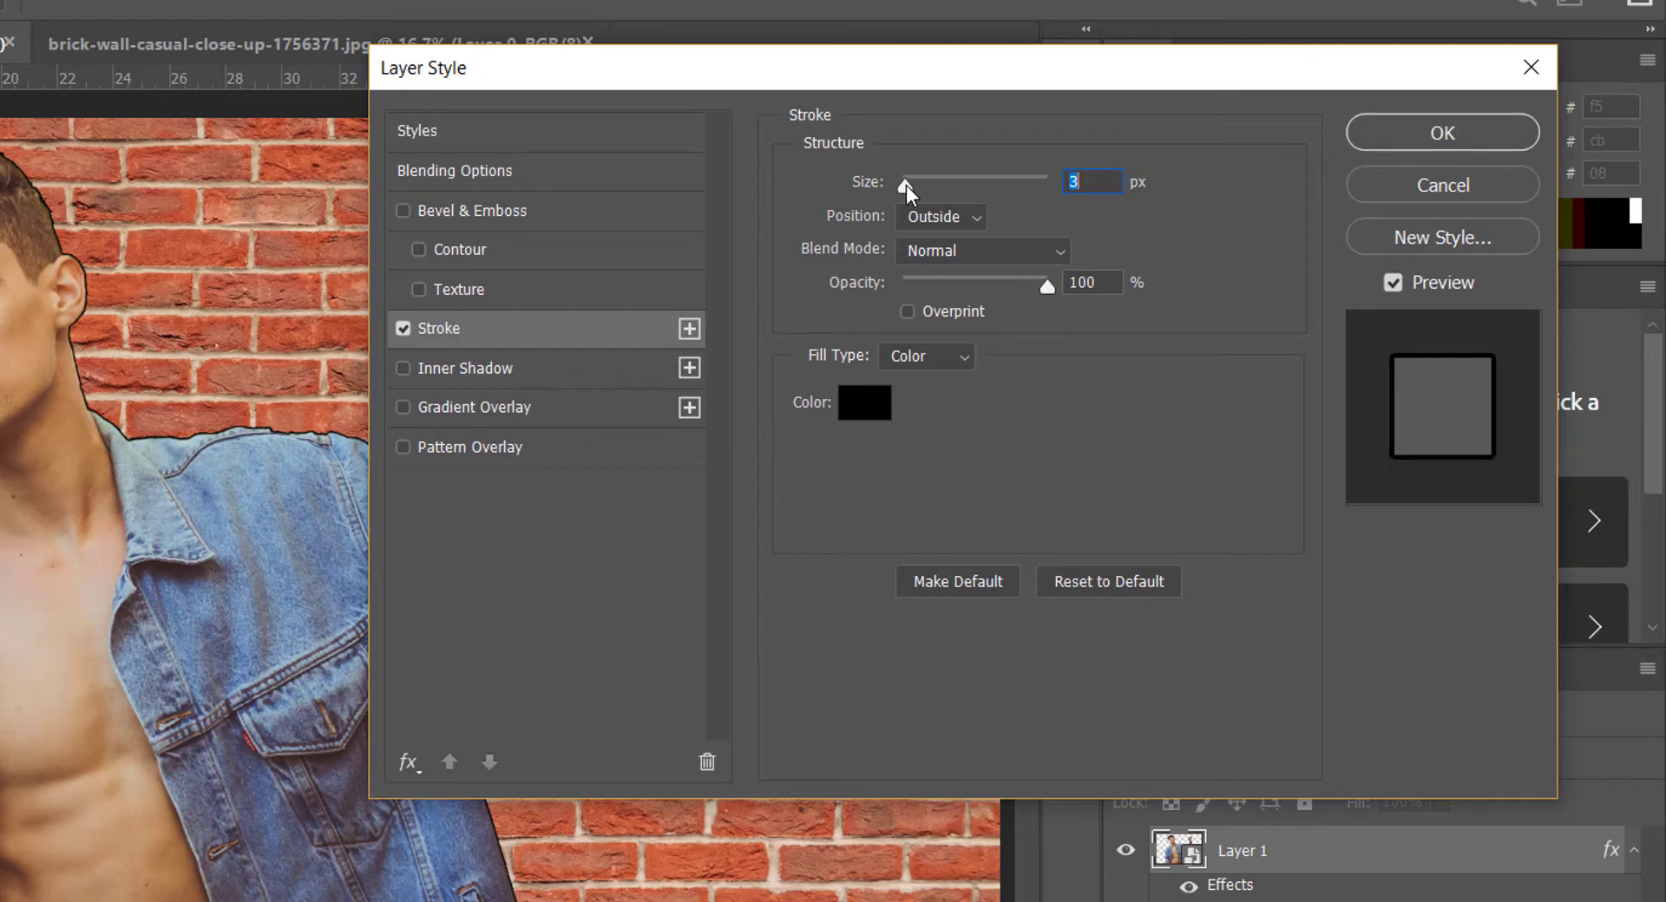
{"action": "left_click", "coordinate": [970, 215]}
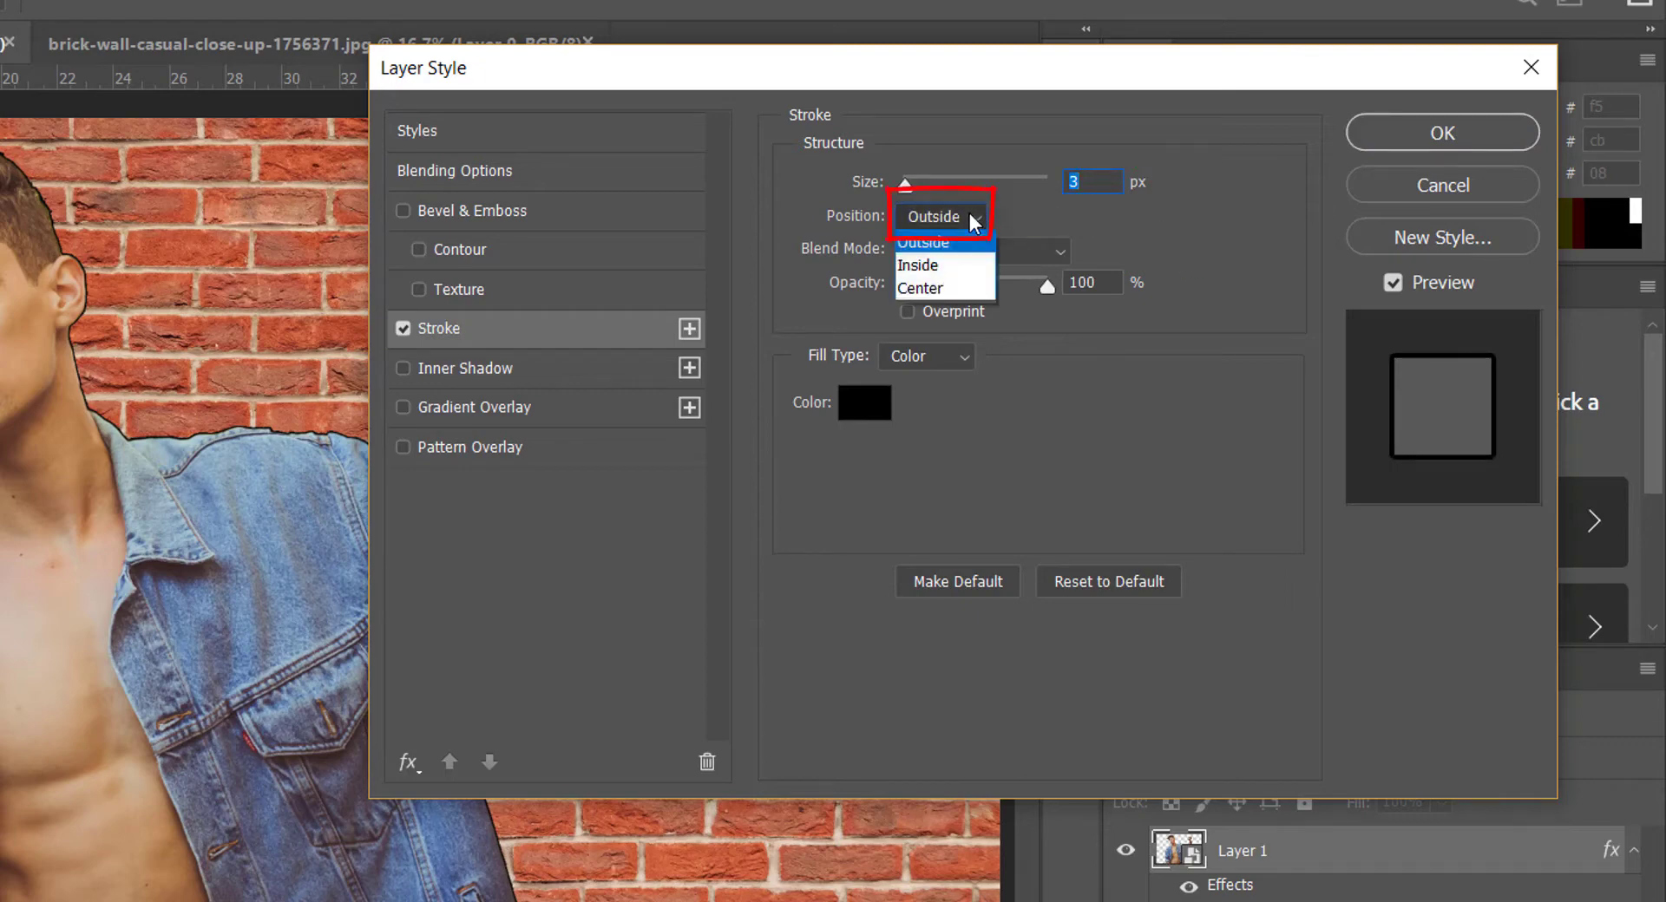
{"action": "left_click", "coordinate": [955, 247]}
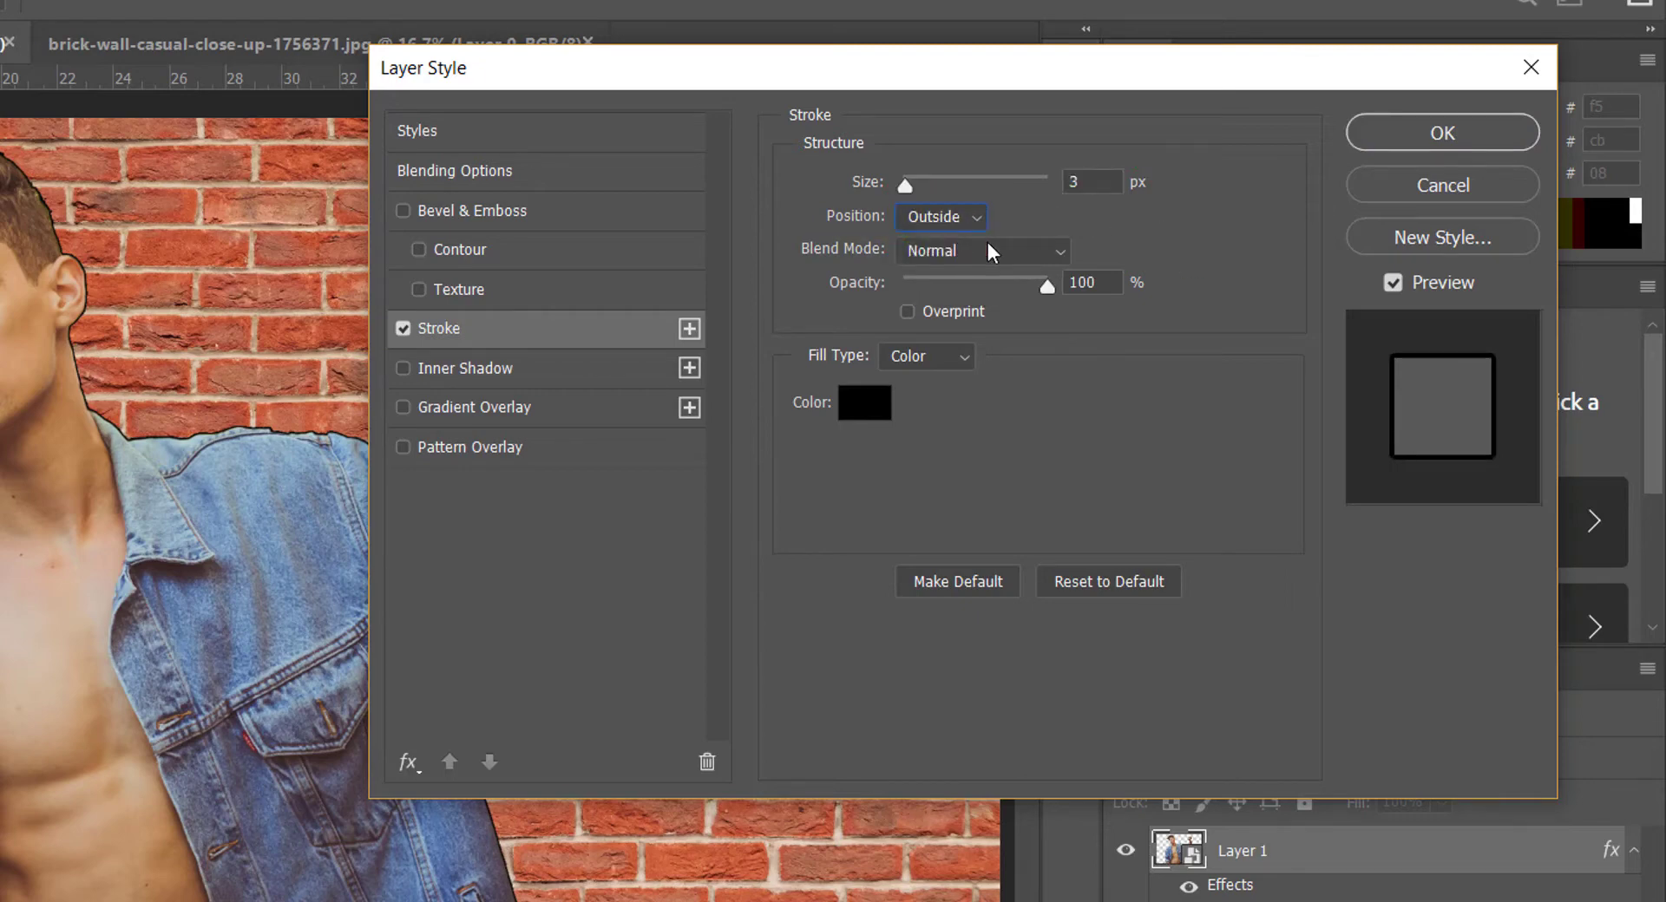
{"action": "left_click", "coordinate": [1397, 133]}
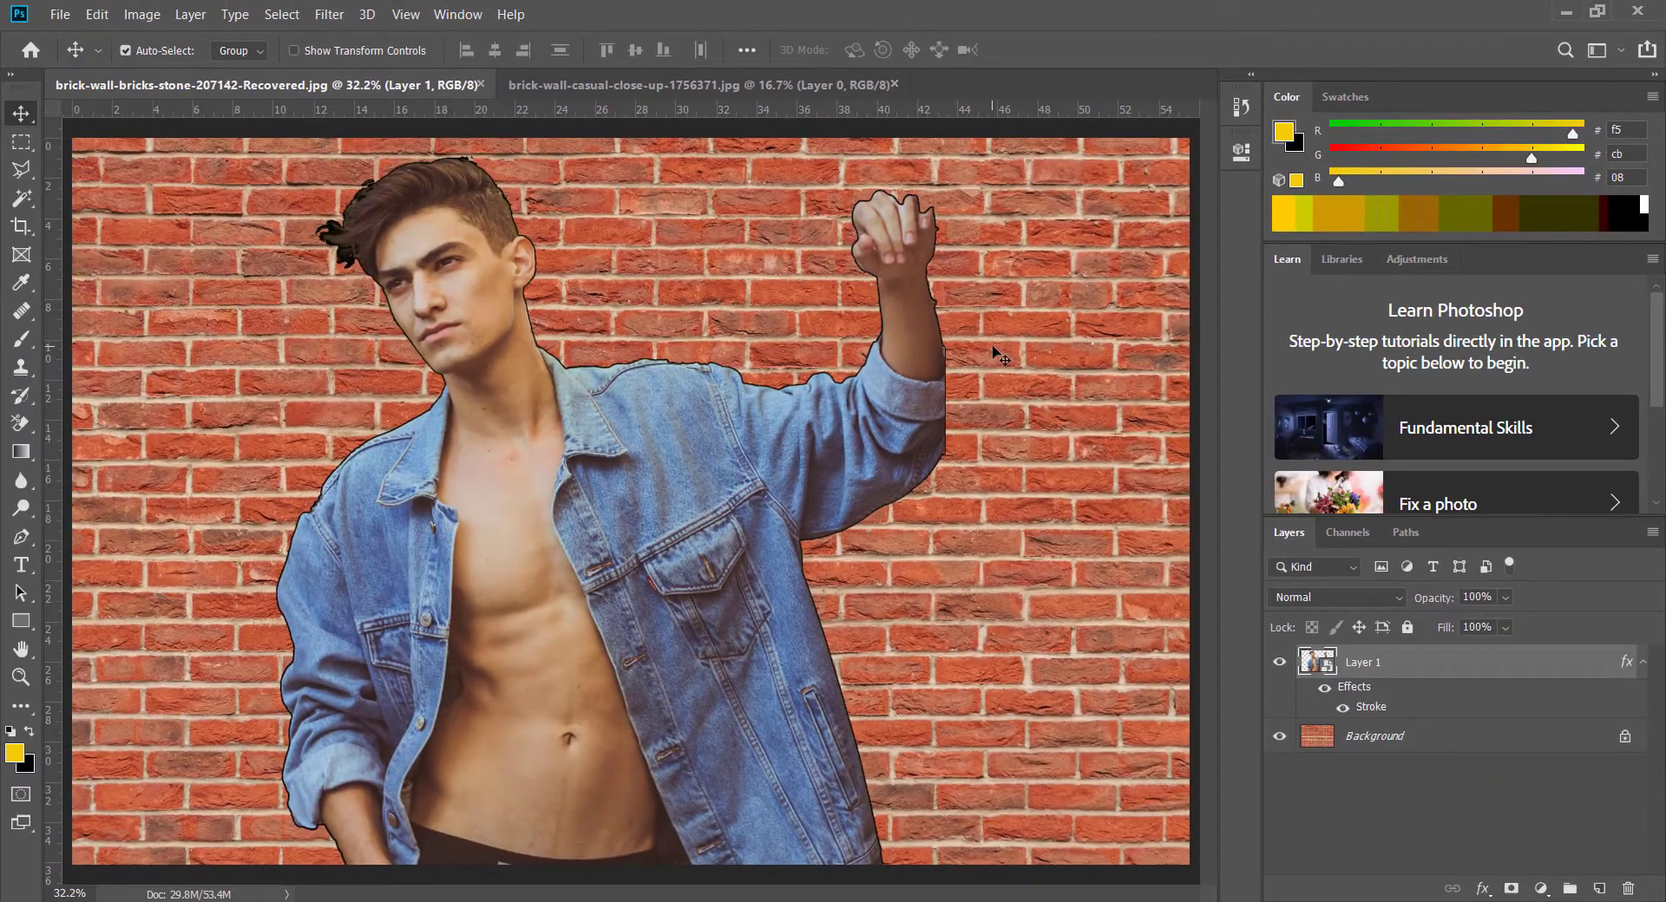
Step: Apply the Filter Gallery's Fresco filter (brush size 1, detail 10, texture 1) to the man
{"action": "key", "text": "ctrl+minus"}
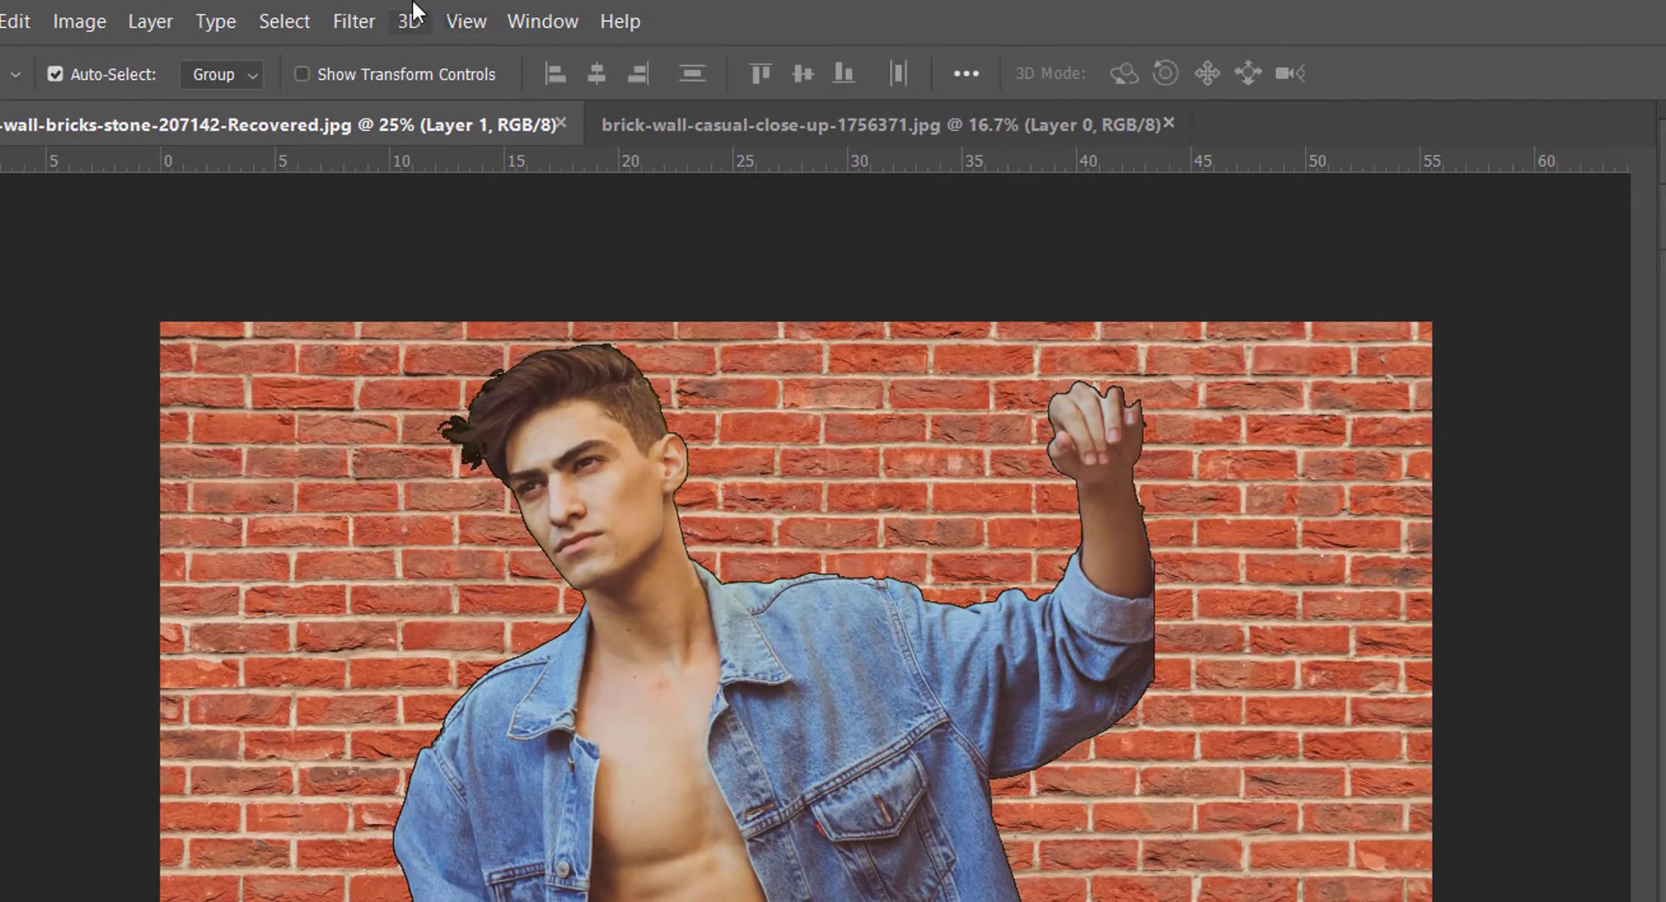
{"action": "left_click", "coordinate": [377, 7]}
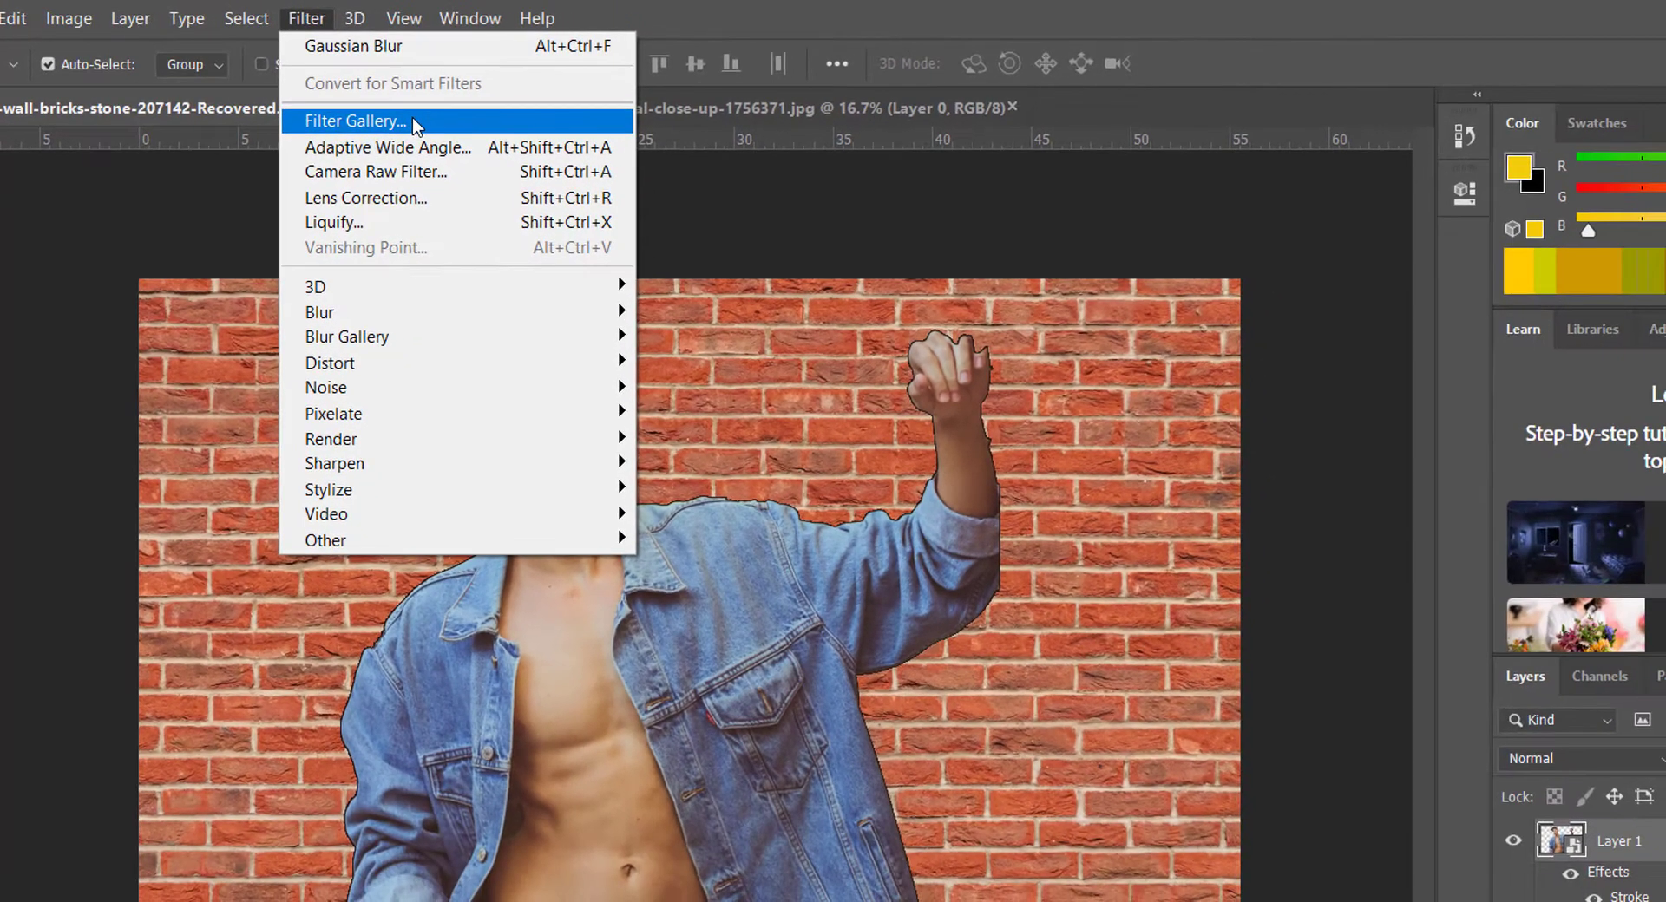
{"action": "left_click", "coordinate": [413, 121]}
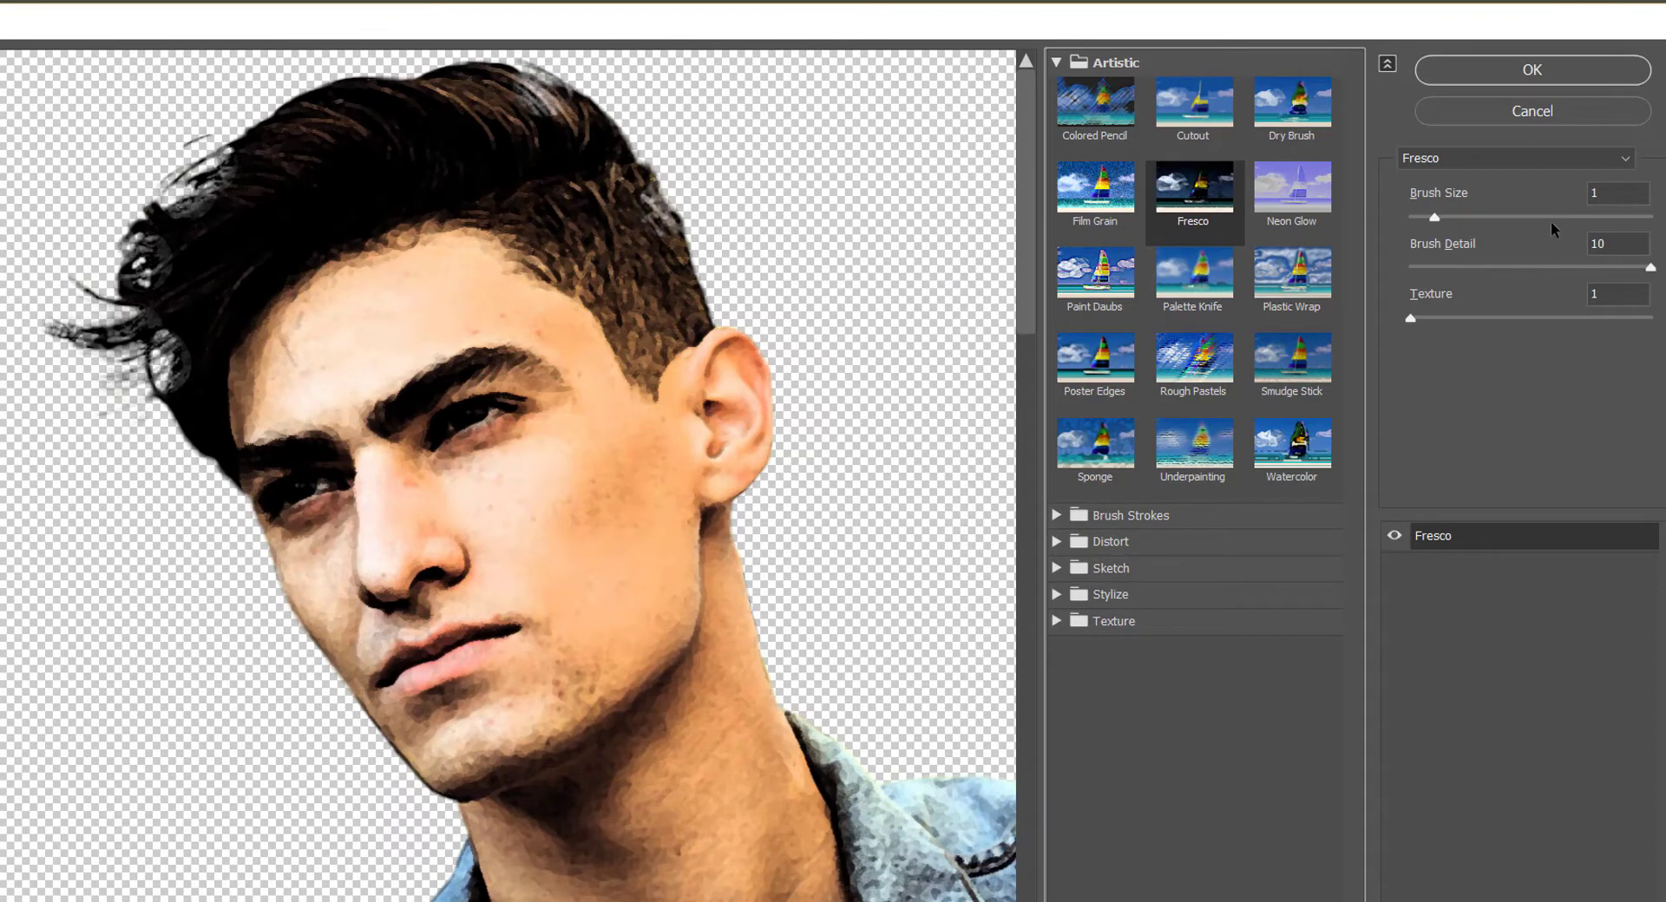
{"action": "left_click", "coordinate": [1532, 71]}
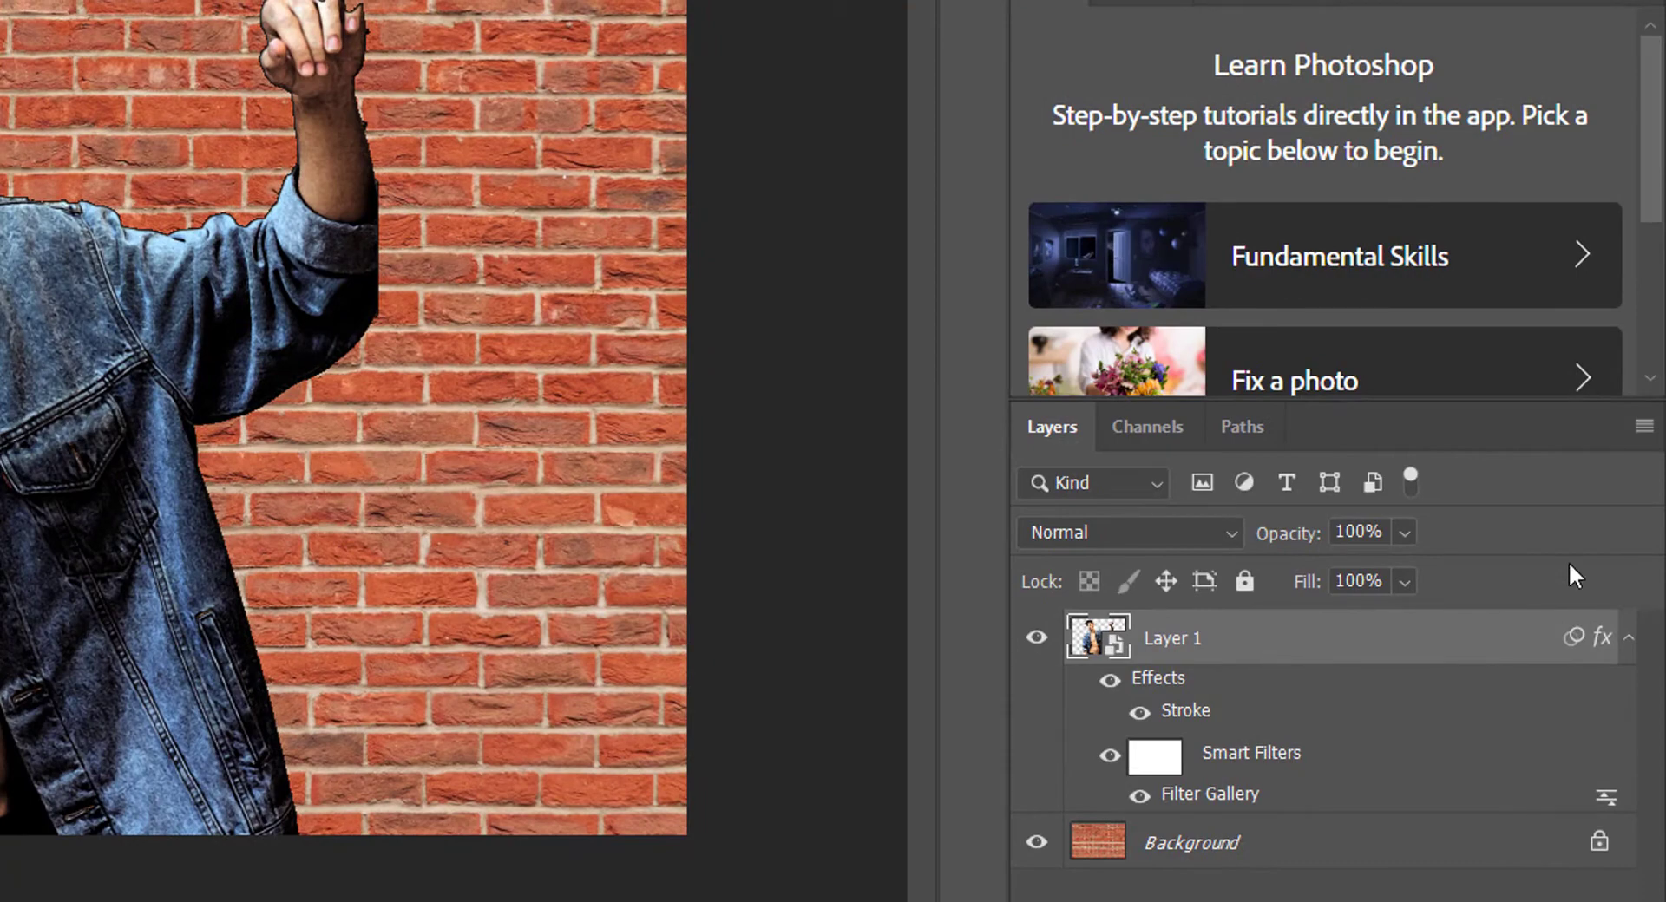
Step: Convert Layer 1 to a smart object and blend it in Overlay at 80% opacity
{"action": "left_click", "coordinate": [1644, 426]}
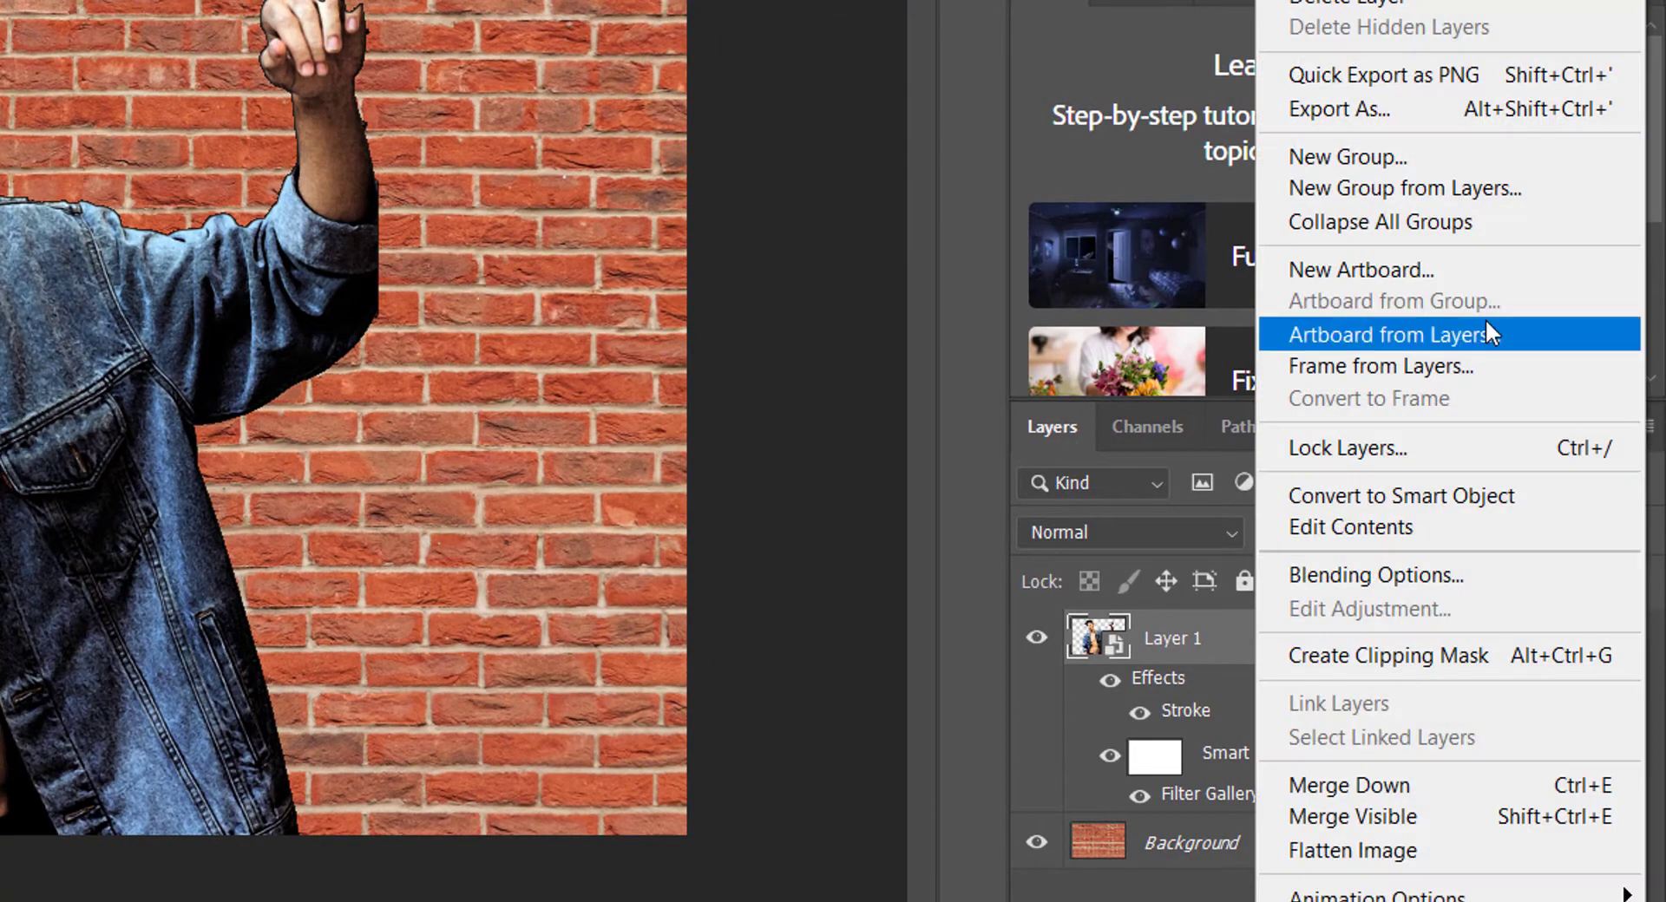
{"action": "left_click", "coordinate": [1502, 499]}
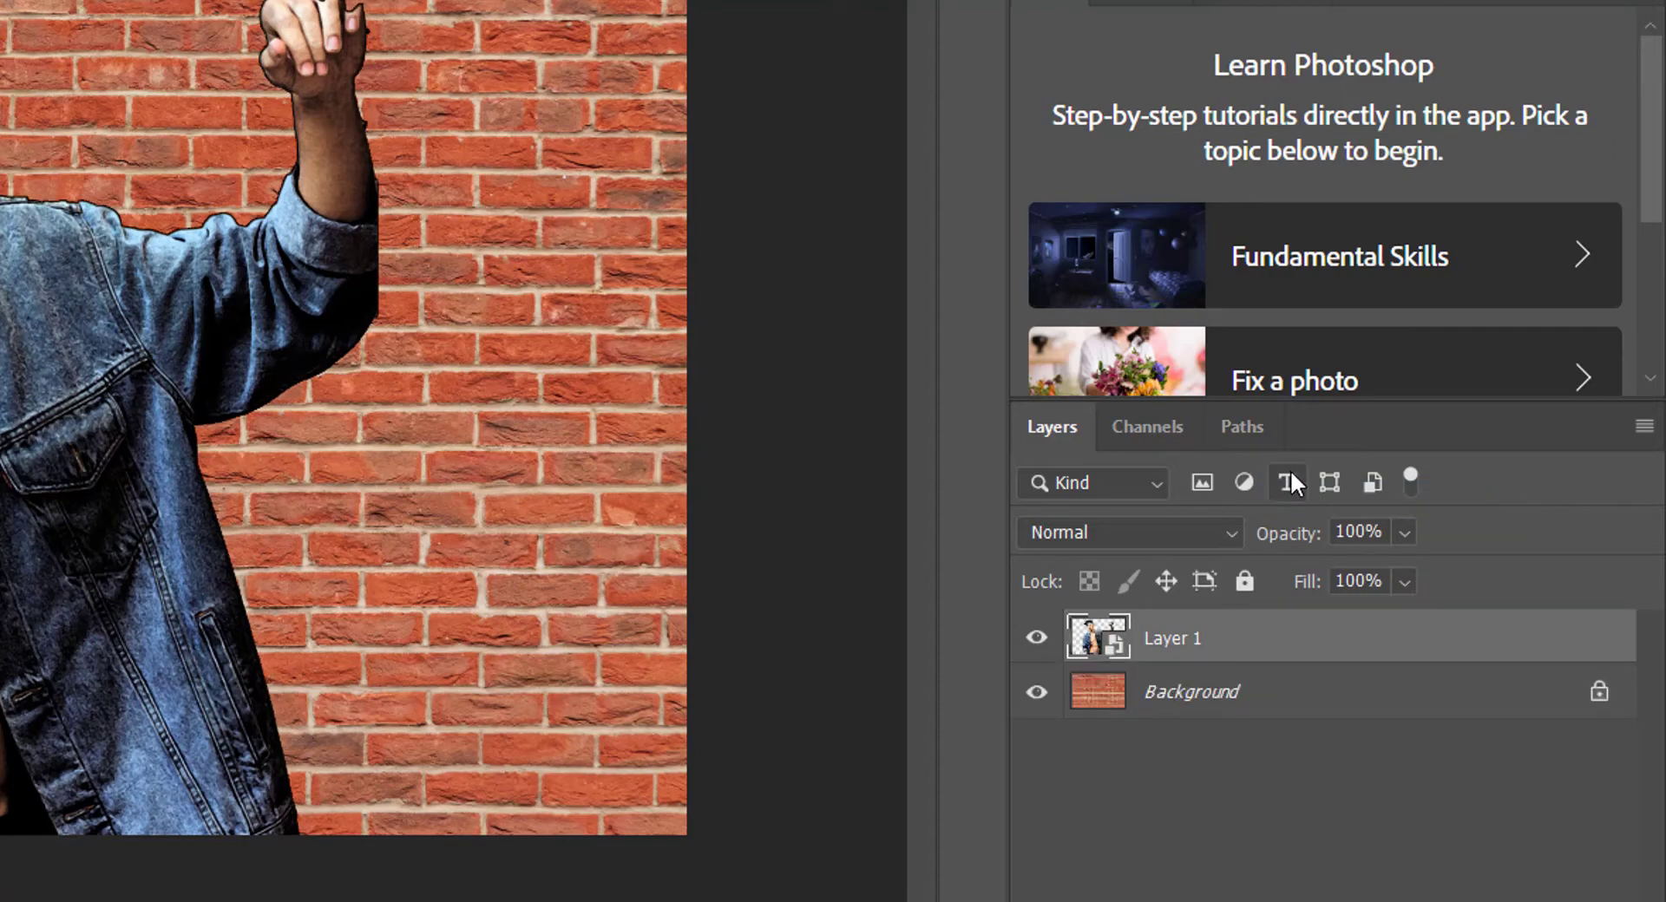
{"action": "left_click", "coordinate": [1220, 533]}
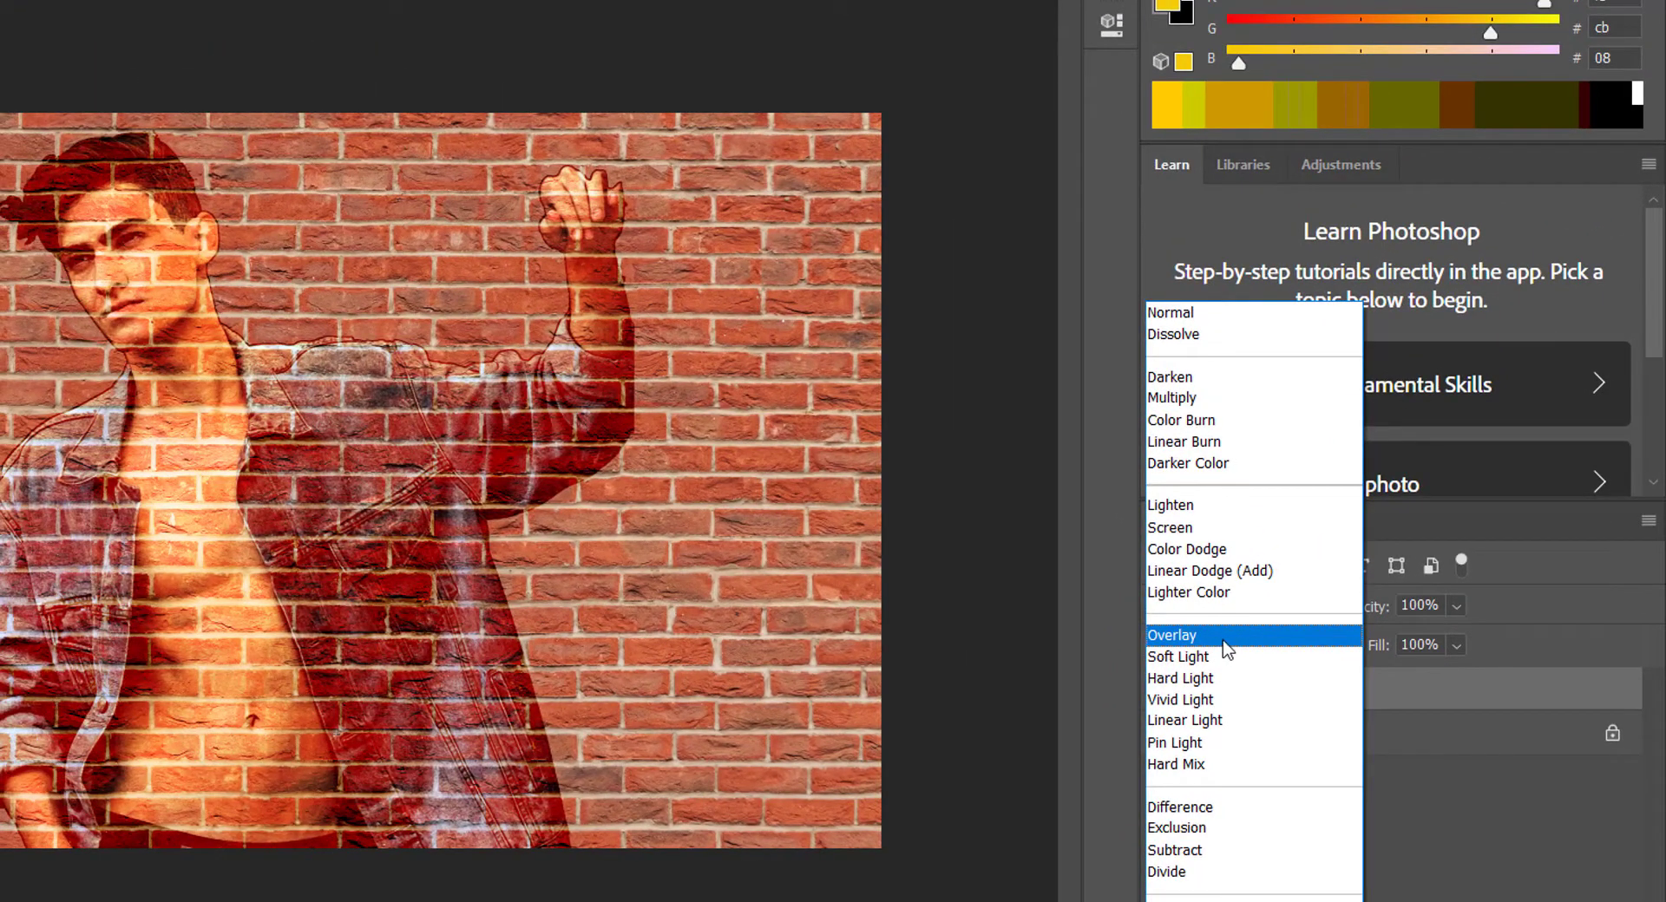
{"action": "left_click", "coordinate": [1223, 646]}
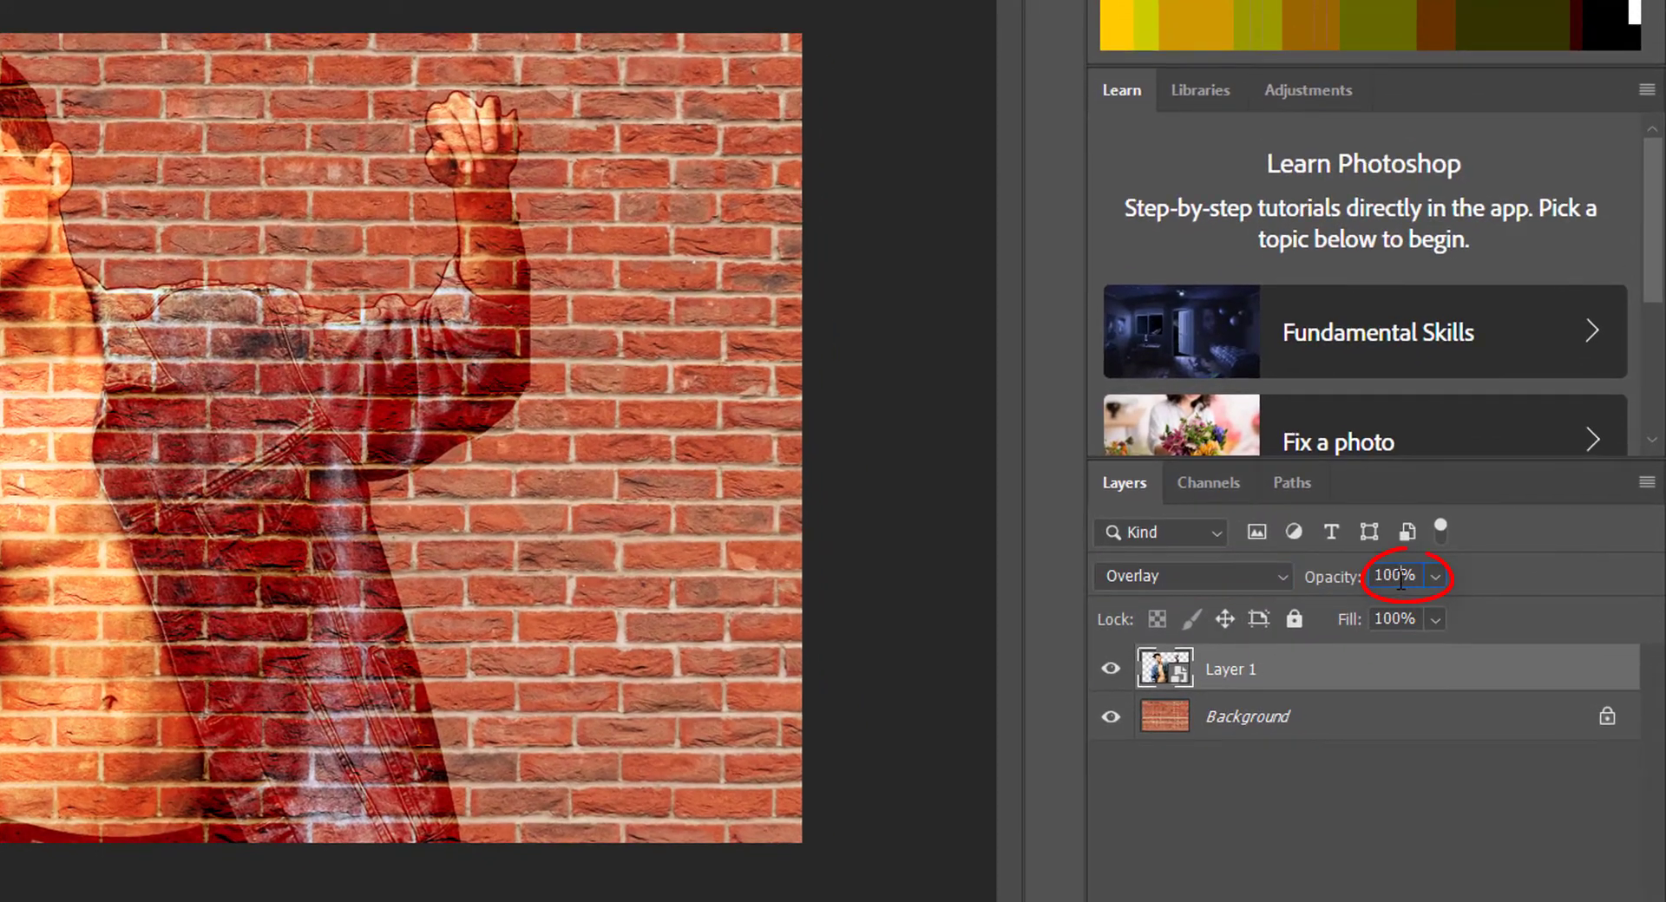
{"action": "left_click", "coordinate": [1373, 575]}
{"action": "type", "text": "80"}
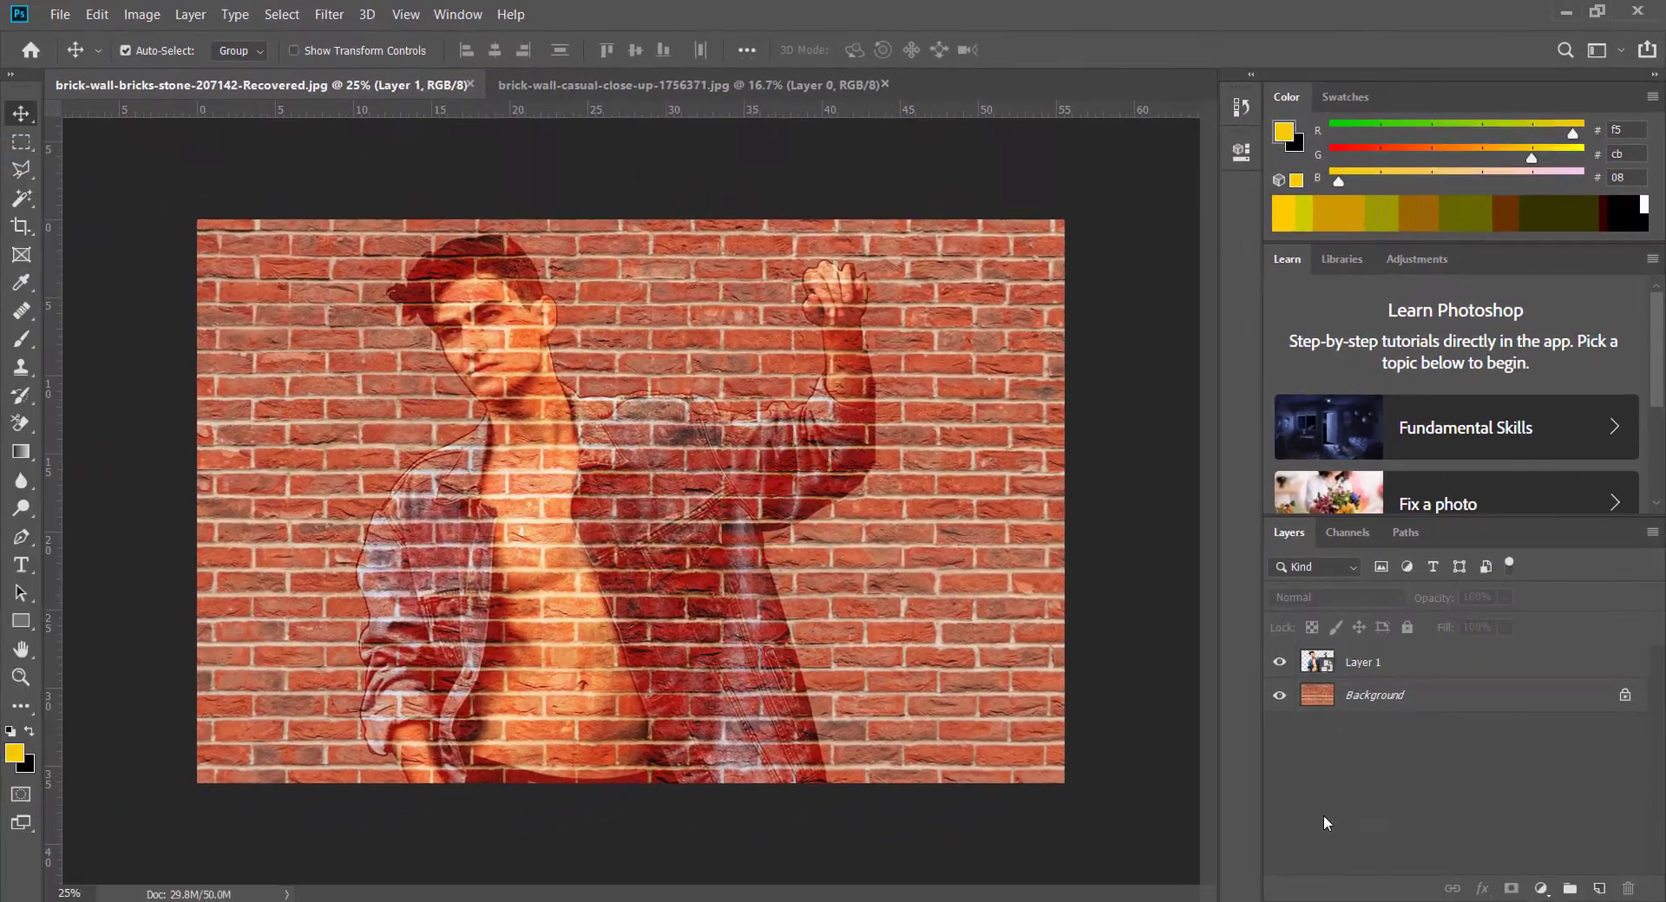
{"action": "left_click", "coordinate": [1324, 816]}
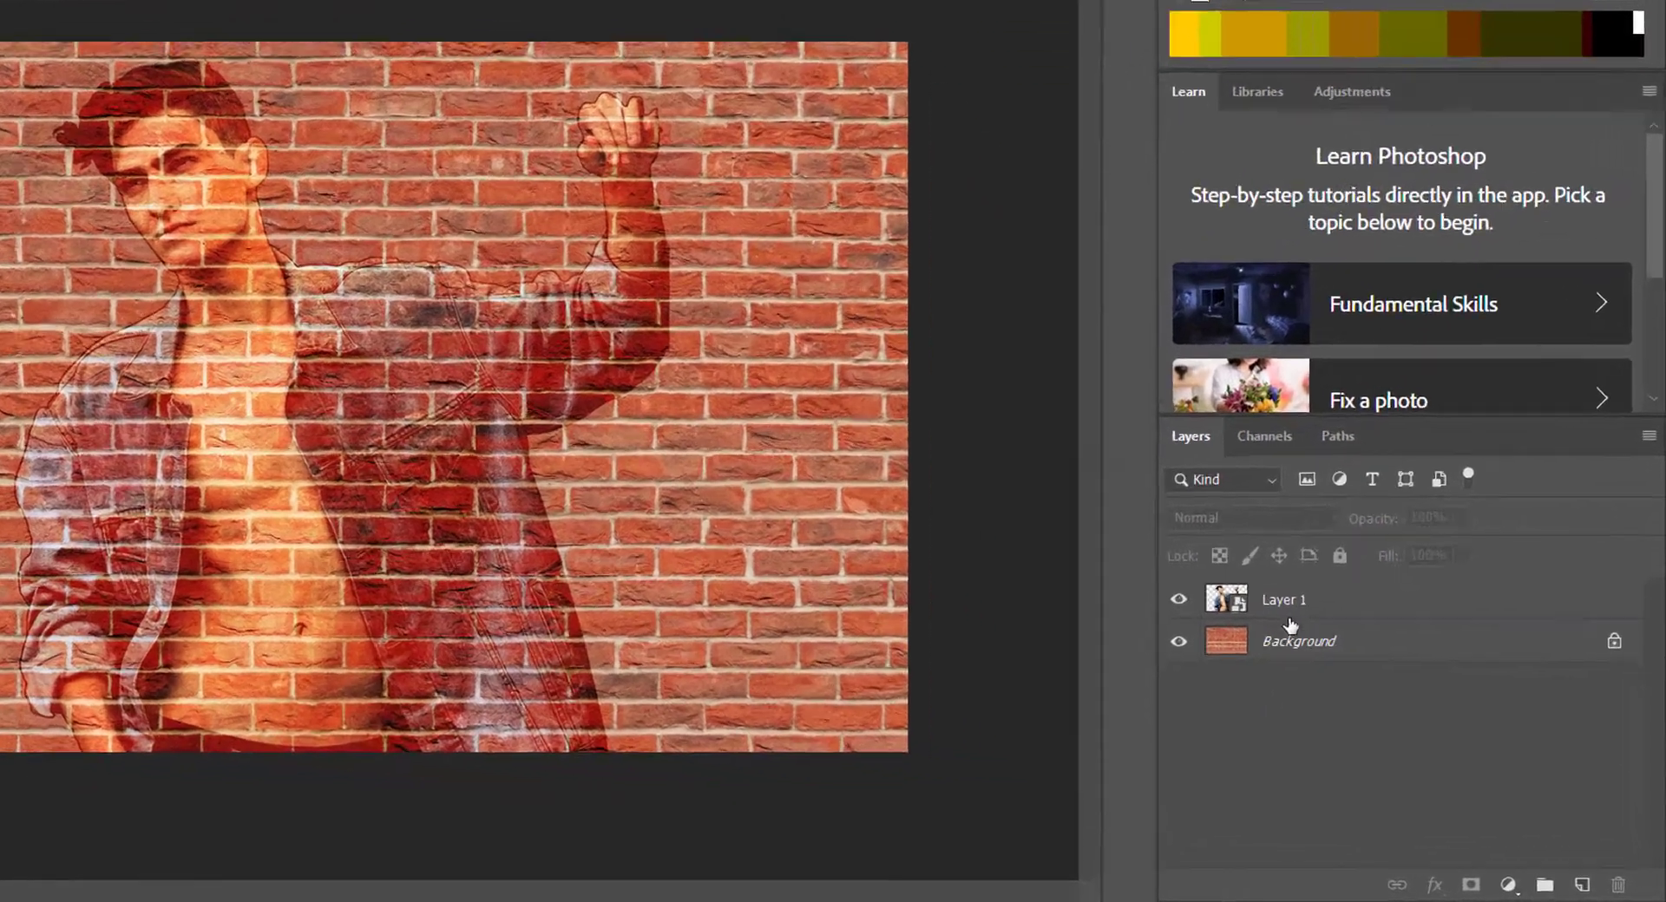
{"action": "left_click", "coordinate": [1358, 664]}
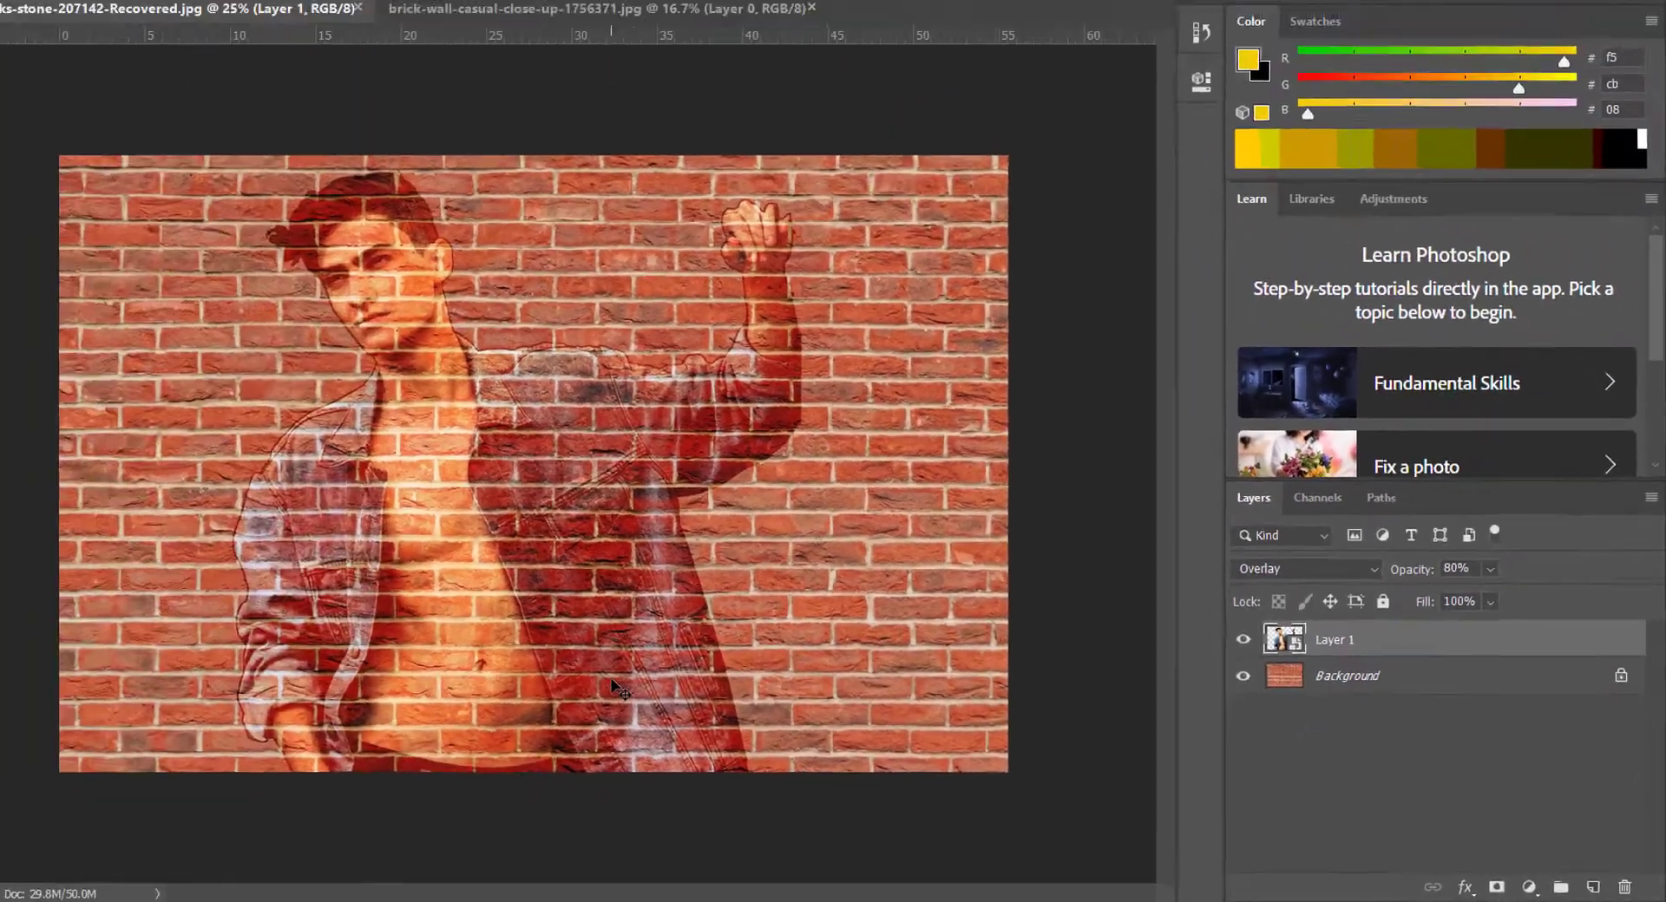
Step: Shrink the blended man to about 83%, moving him lower left, and fit the view
{"action": "key", "text": "ctrl+t"}
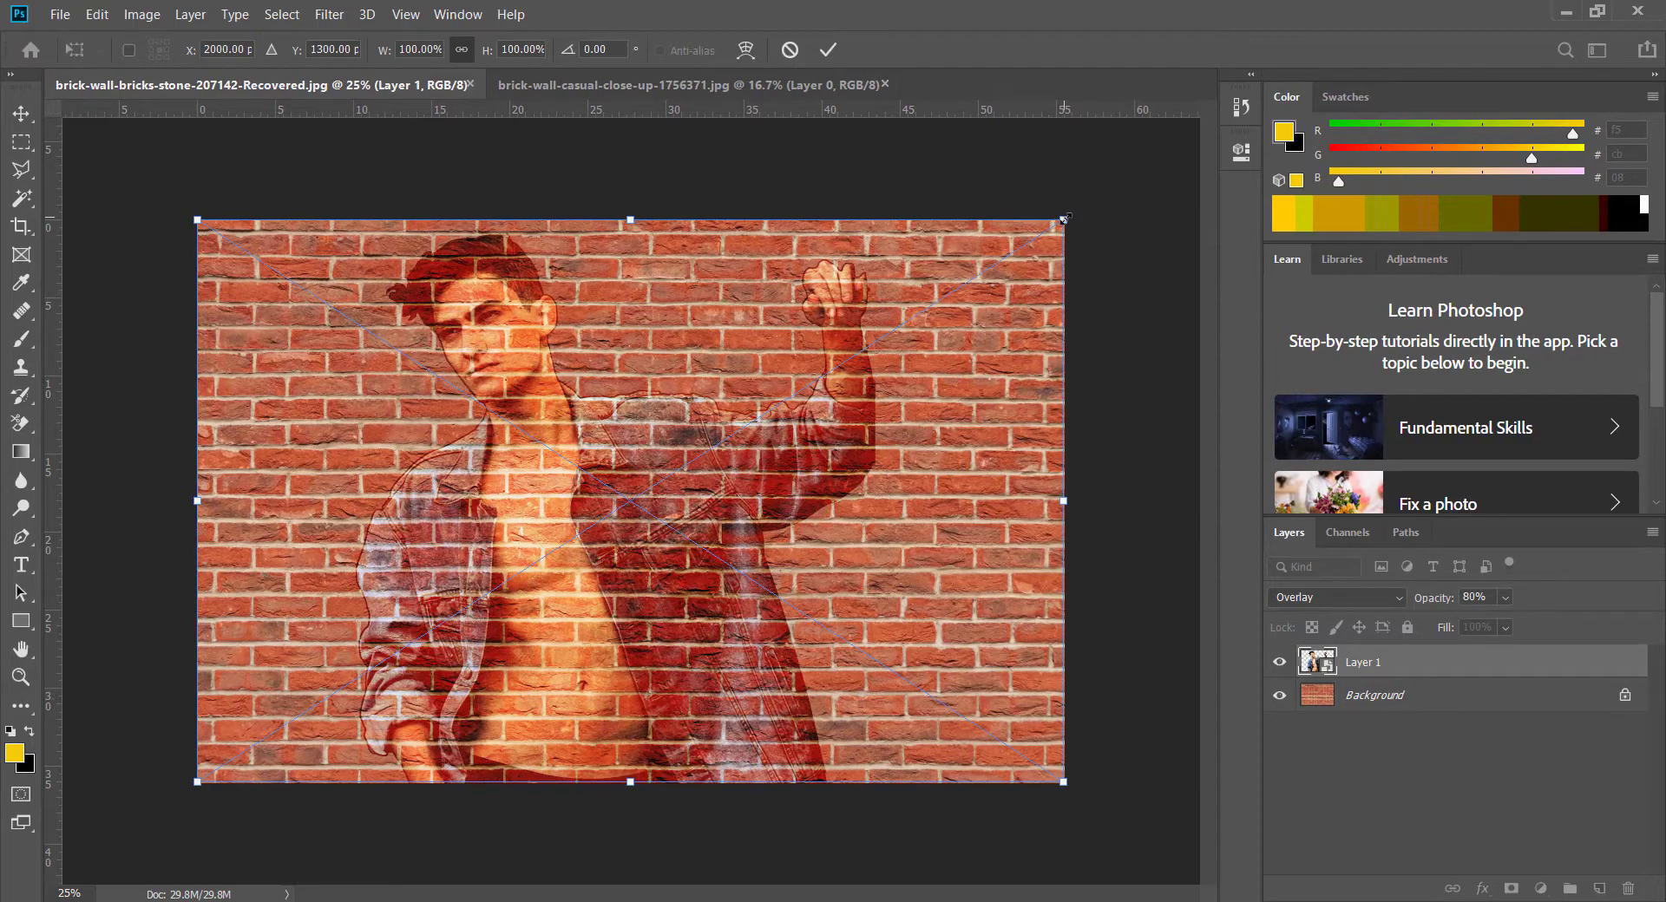
{"action": "left_click_drag", "start_coordinate": [1064, 219], "coordinate": [943, 363]}
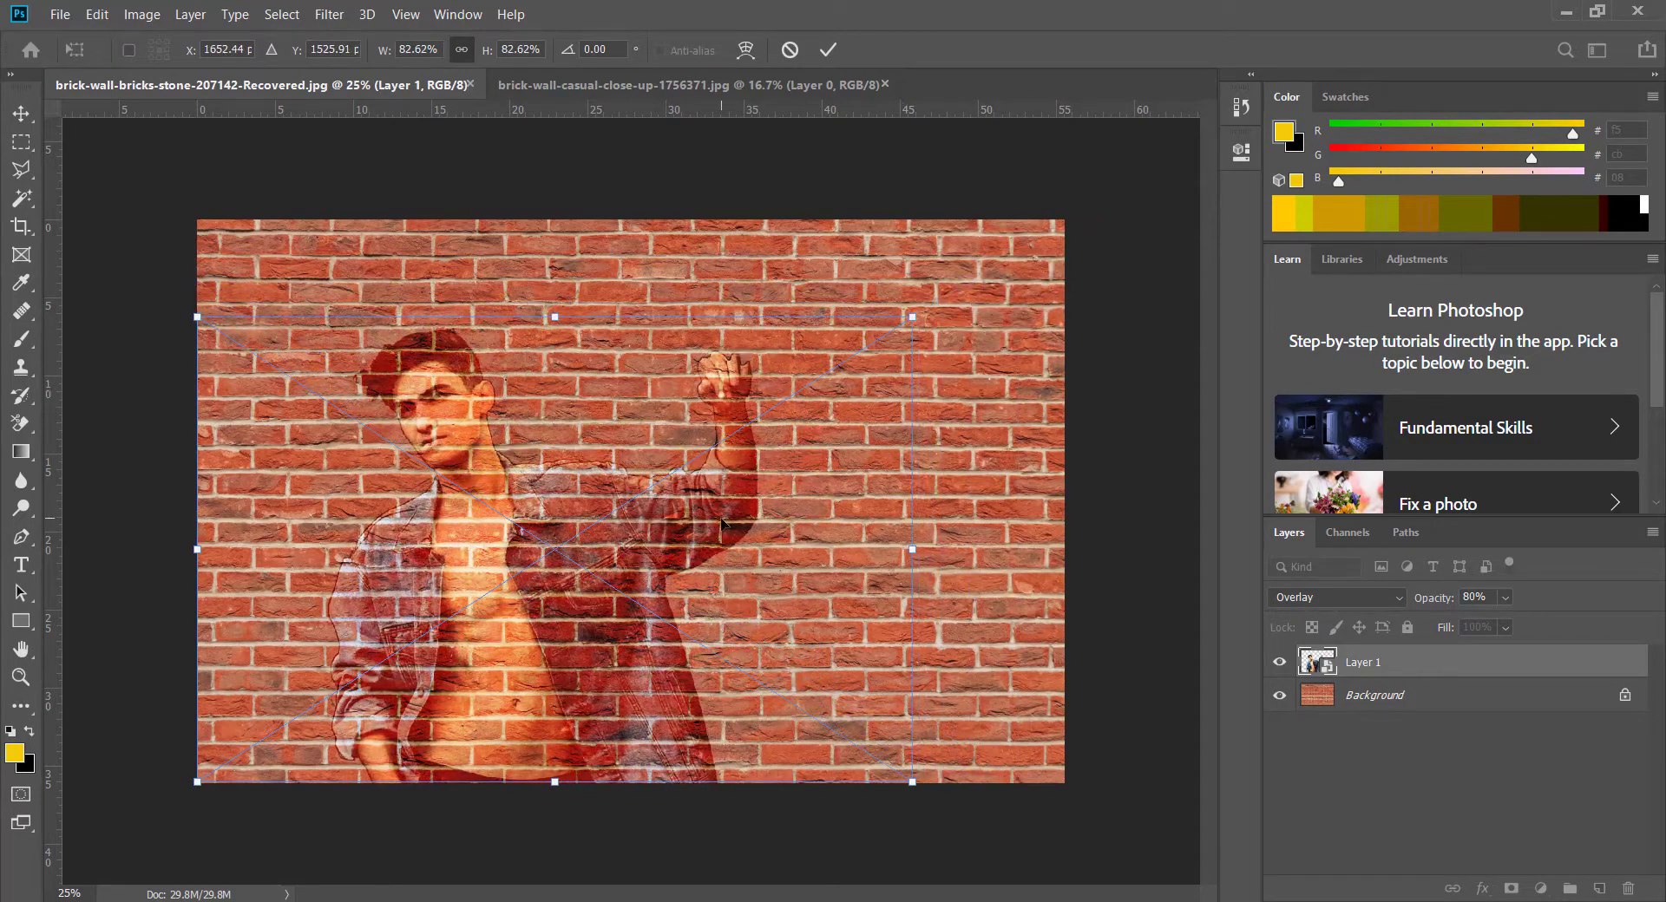
{"action": "key", "text": "Return"}
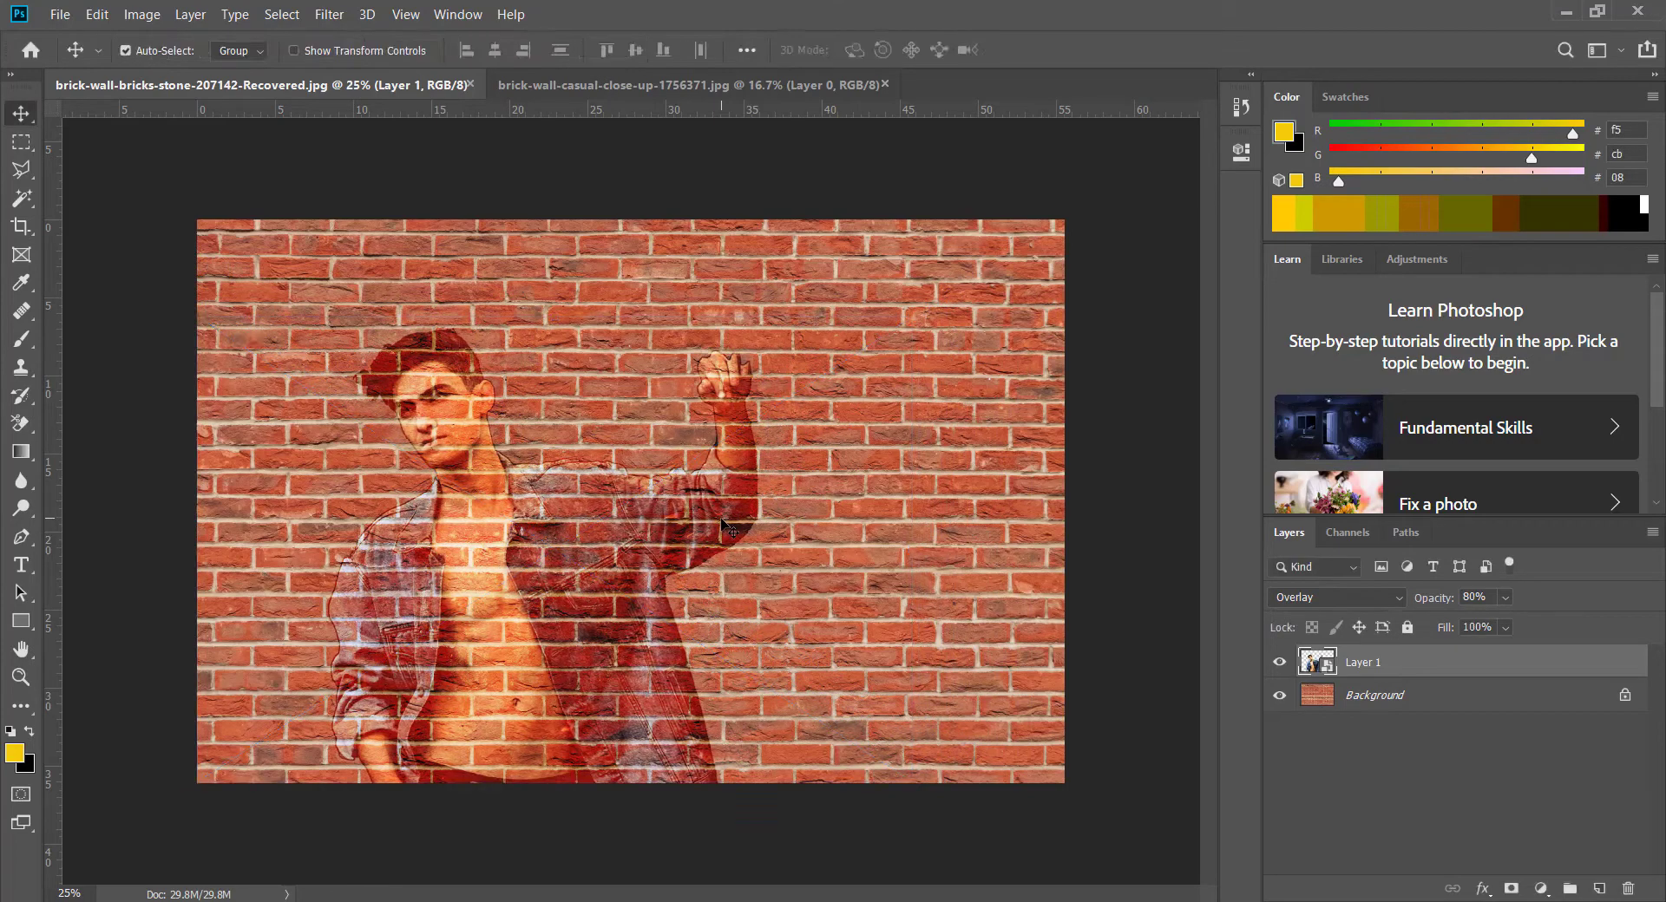
{"action": "key", "text": "ctrl+0"}
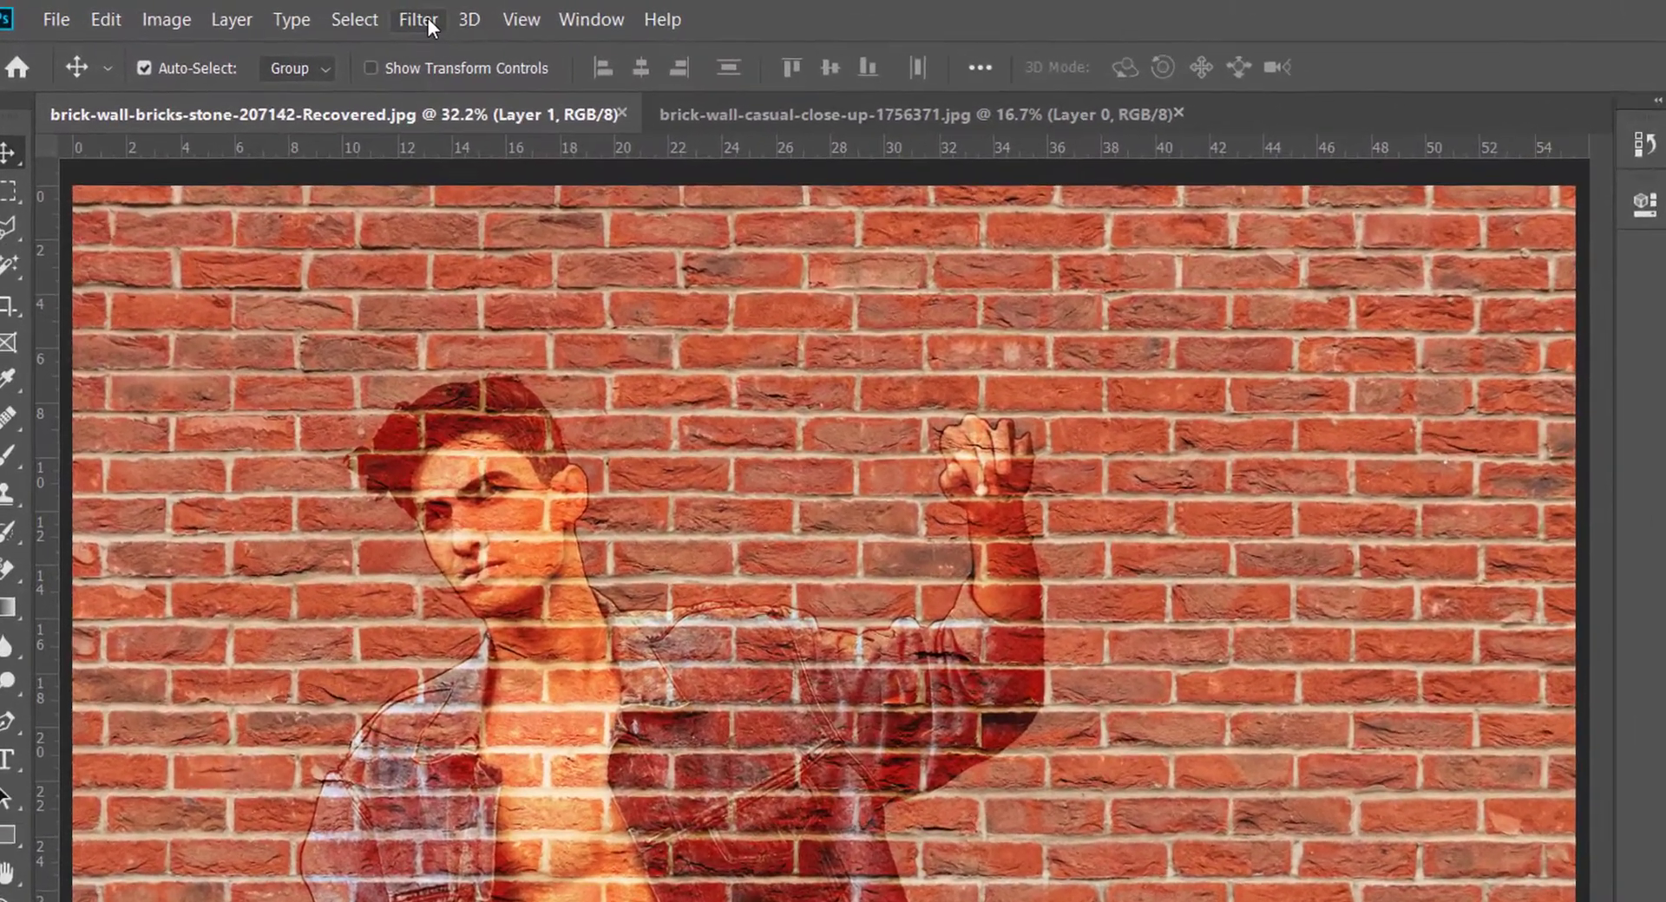
Step: Apply Displace with horizontal and vertical scale 5 using displacement.psd as the map
{"action": "left_click", "coordinate": [355, 16]}
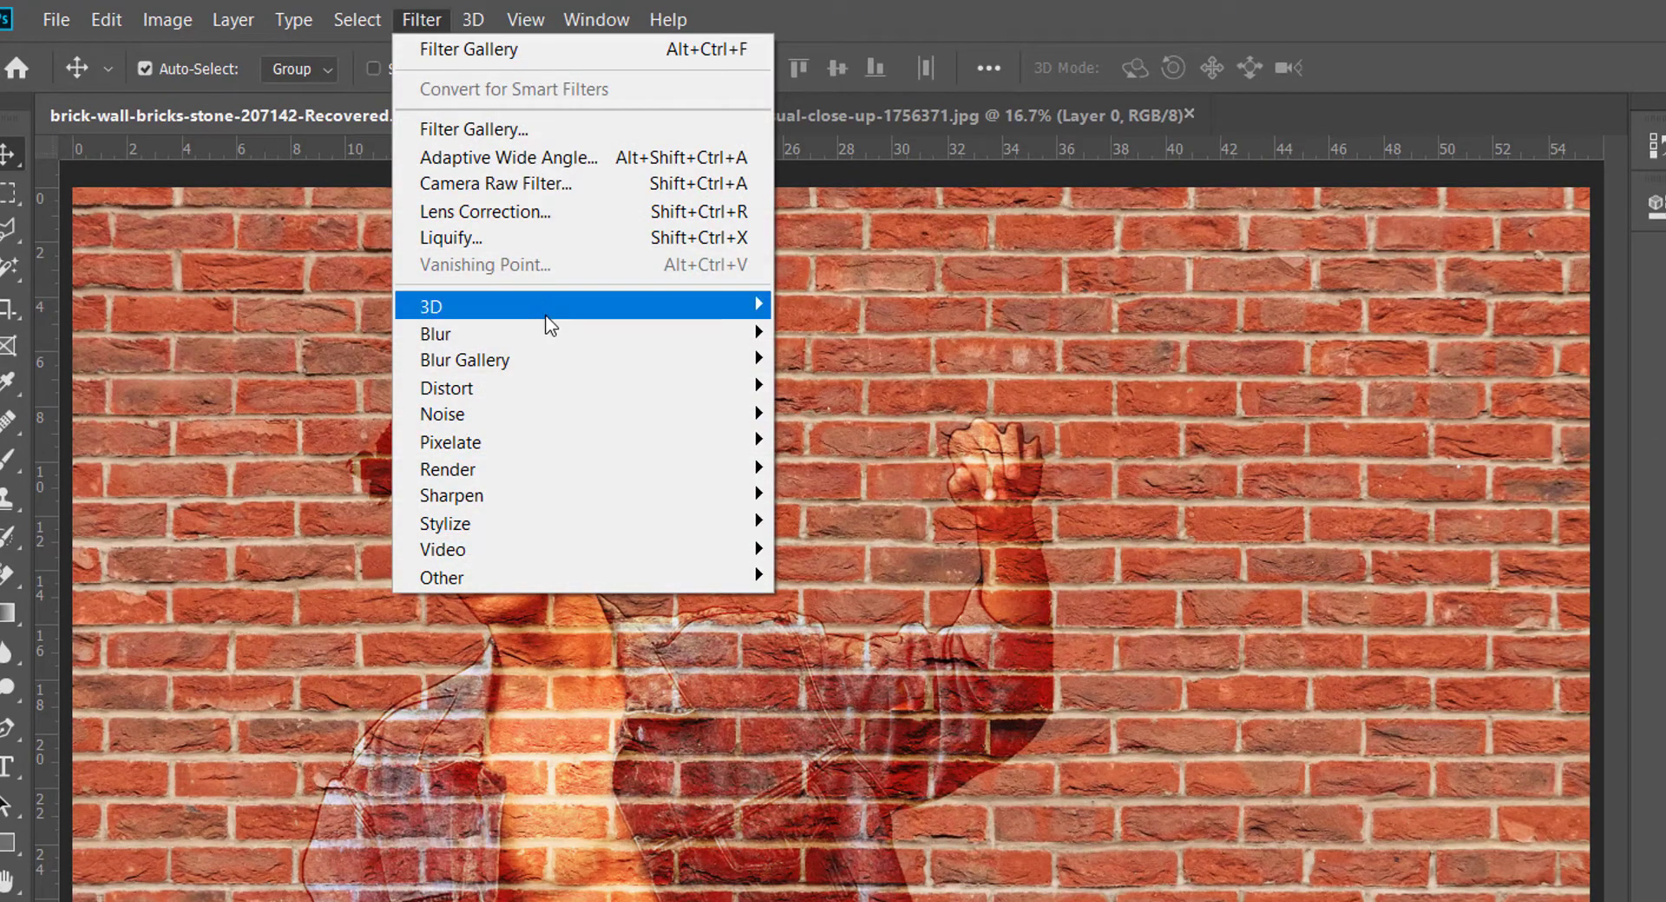
{"action": "mouse_move", "coordinate": [573, 388]}
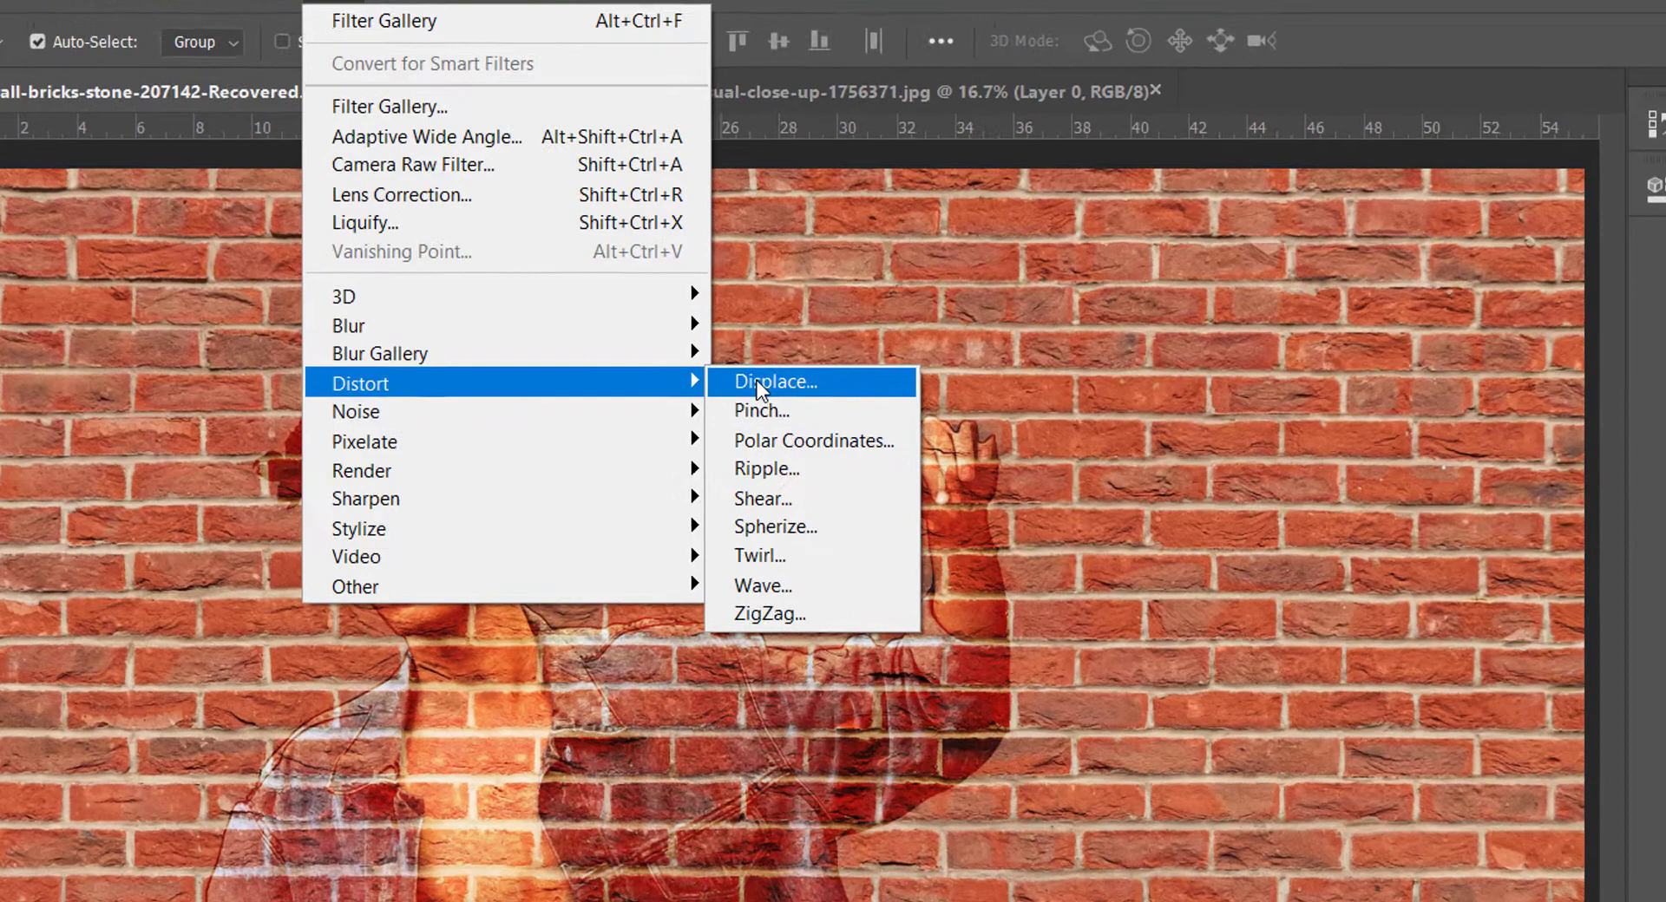
{"action": "left_click", "coordinate": [756, 386]}
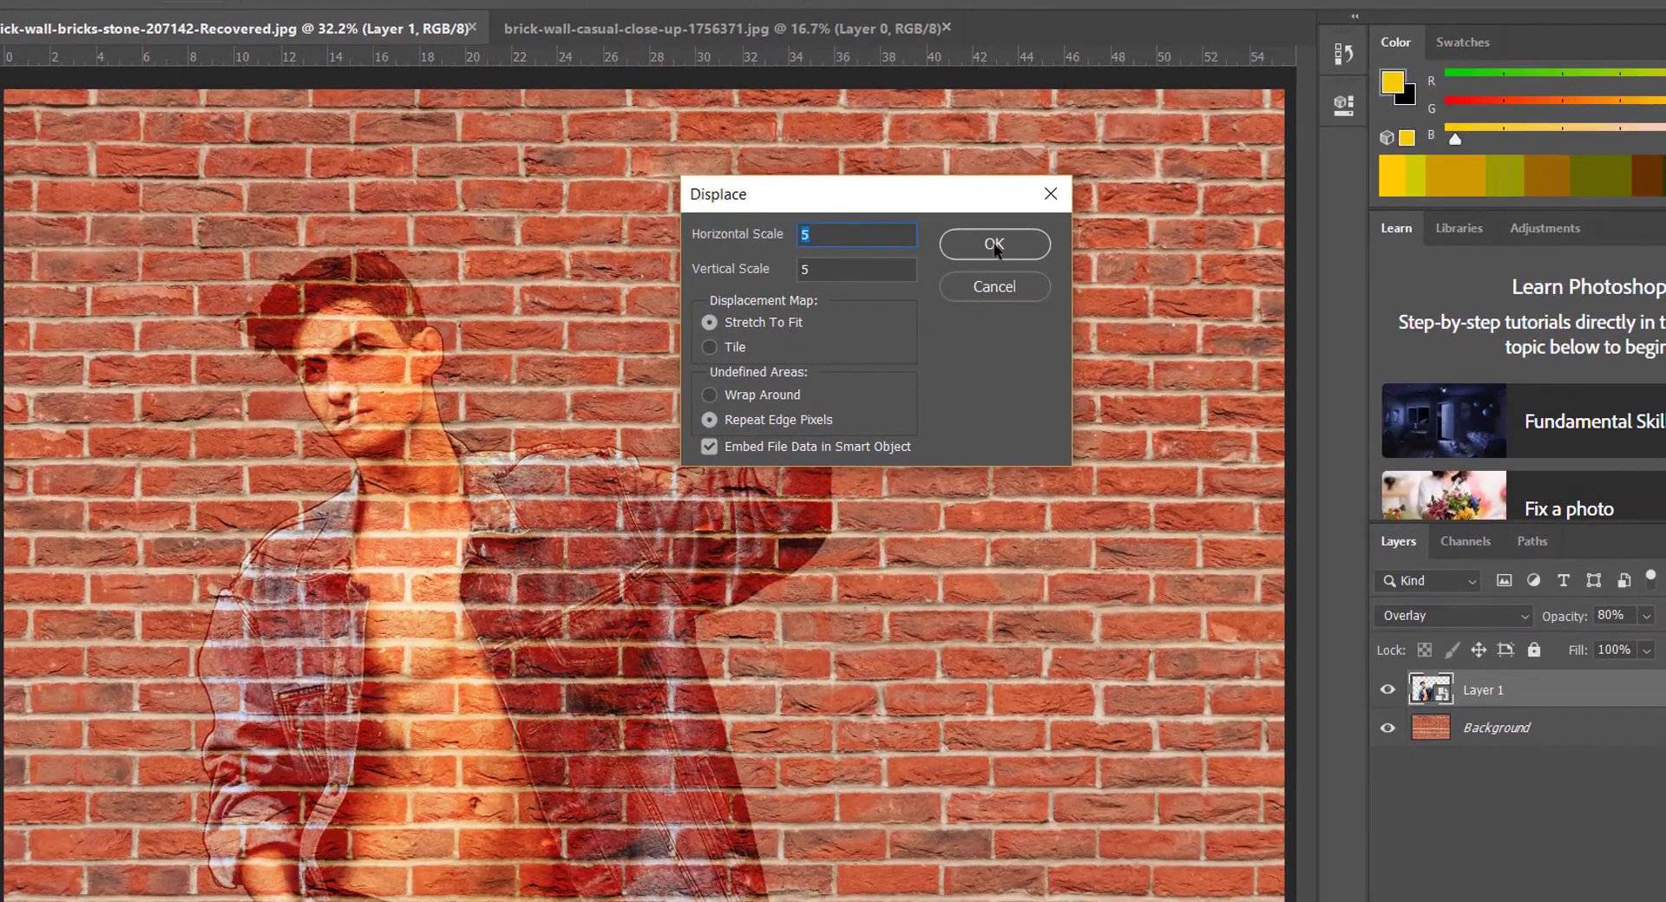
{"action": "left_click", "coordinate": [994, 246]}
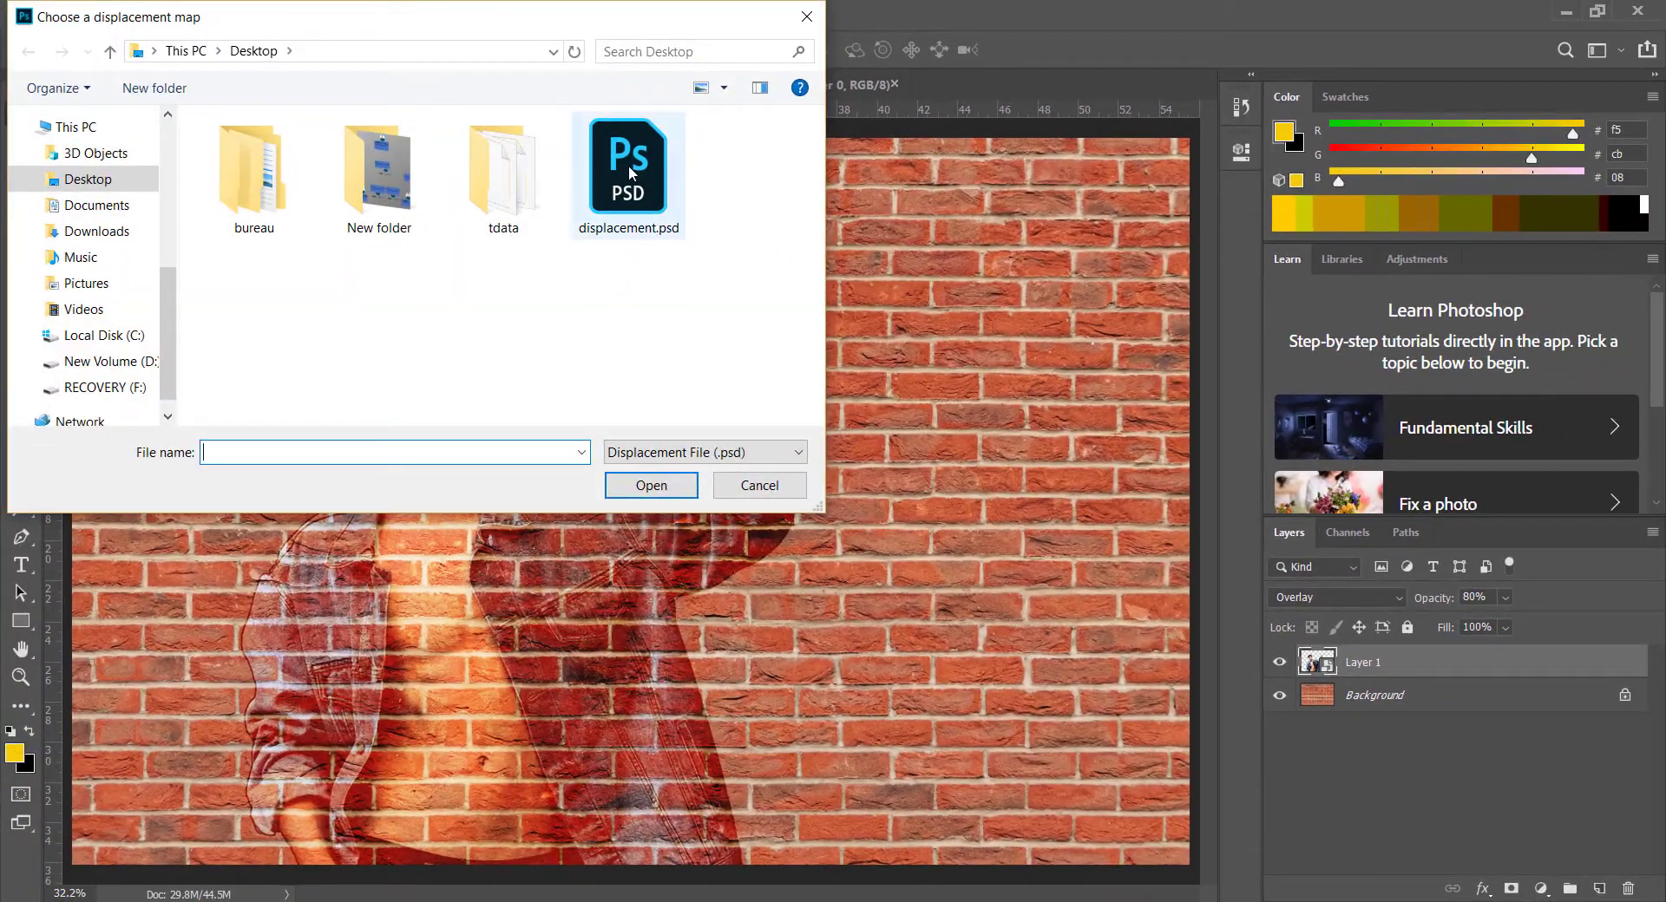
{"action": "left_click", "coordinate": [628, 165]}
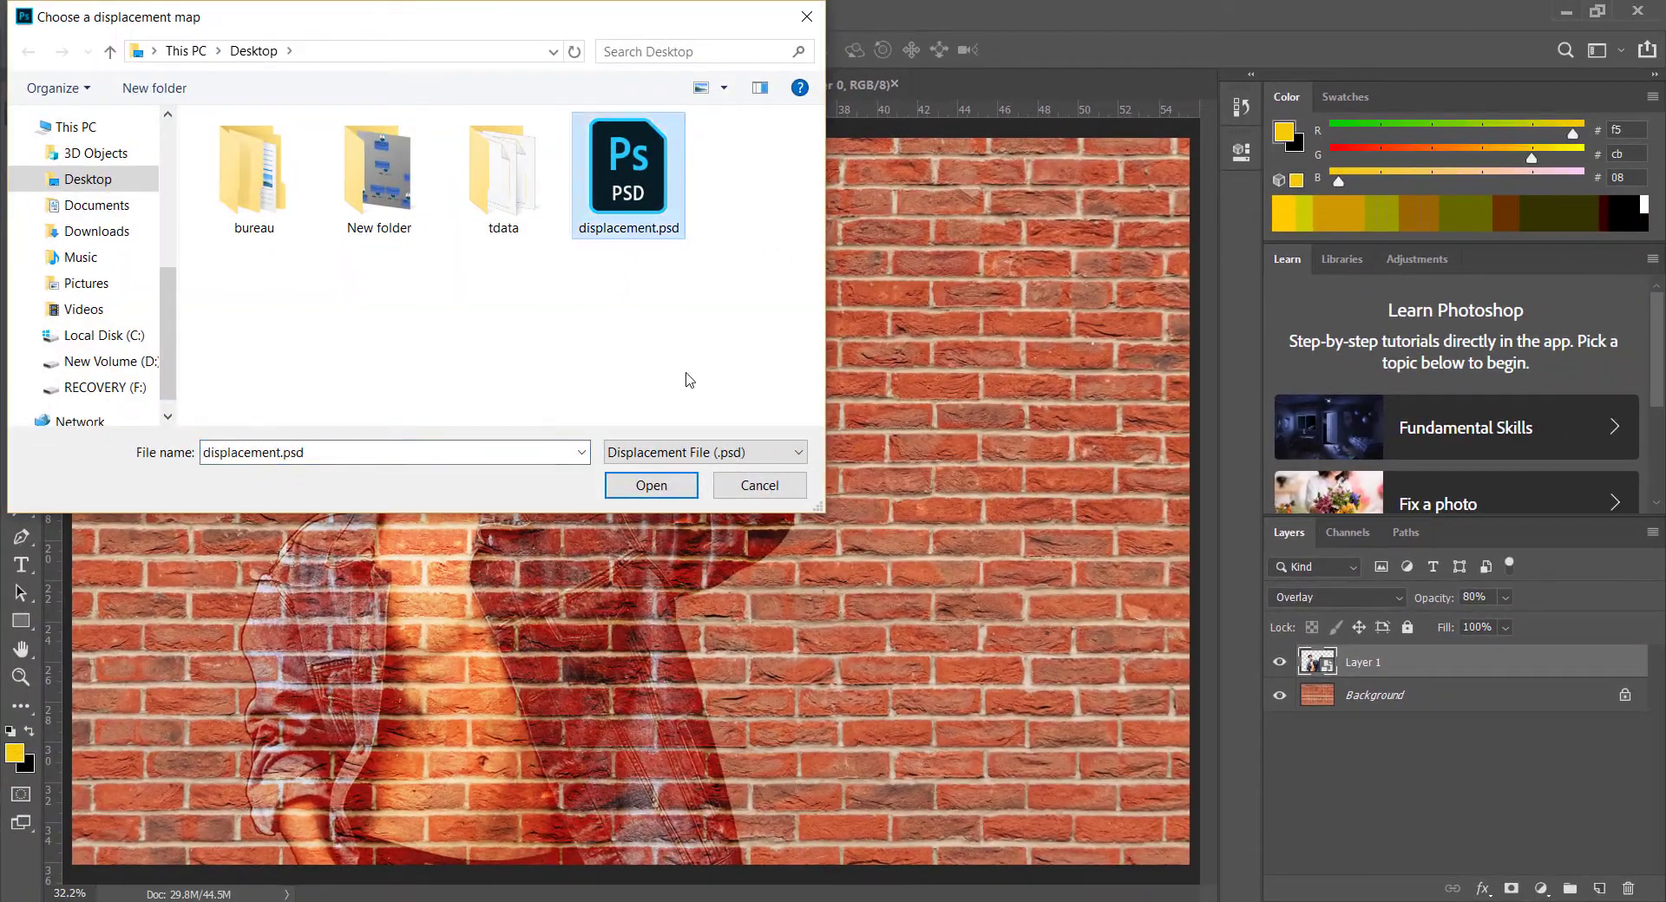
{"action": "left_click", "coordinate": [660, 487]}
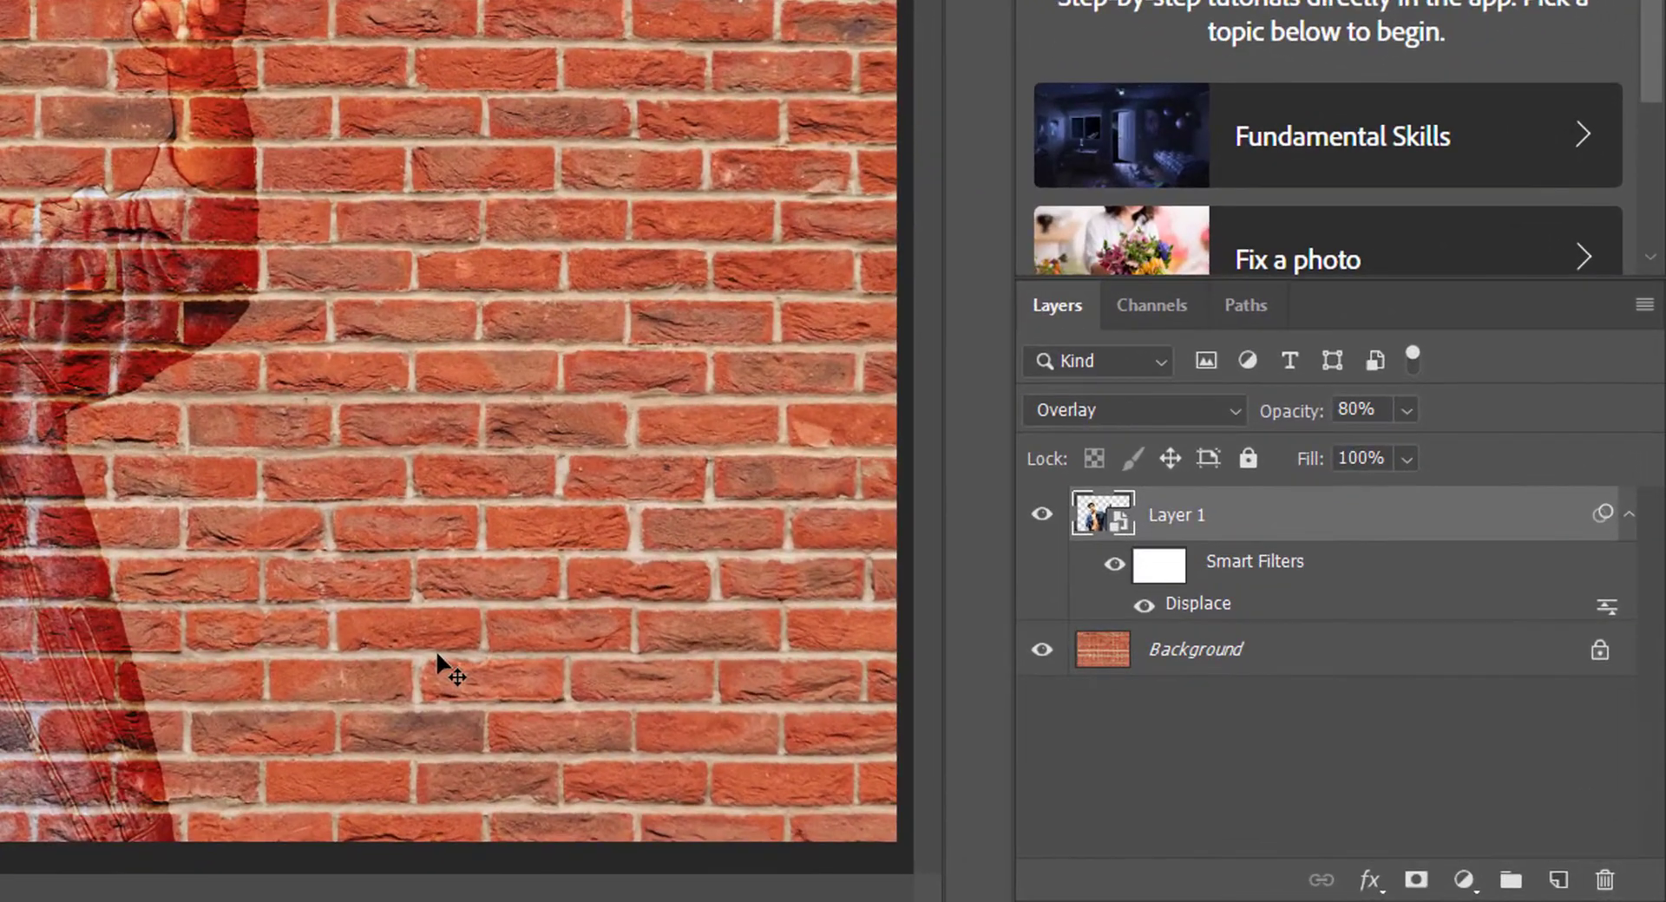
Step: Duplicate the man's layer in Soft Light mode, then stamp all visible layers into Layer 2
{"action": "key", "text": "ctrl+j"}
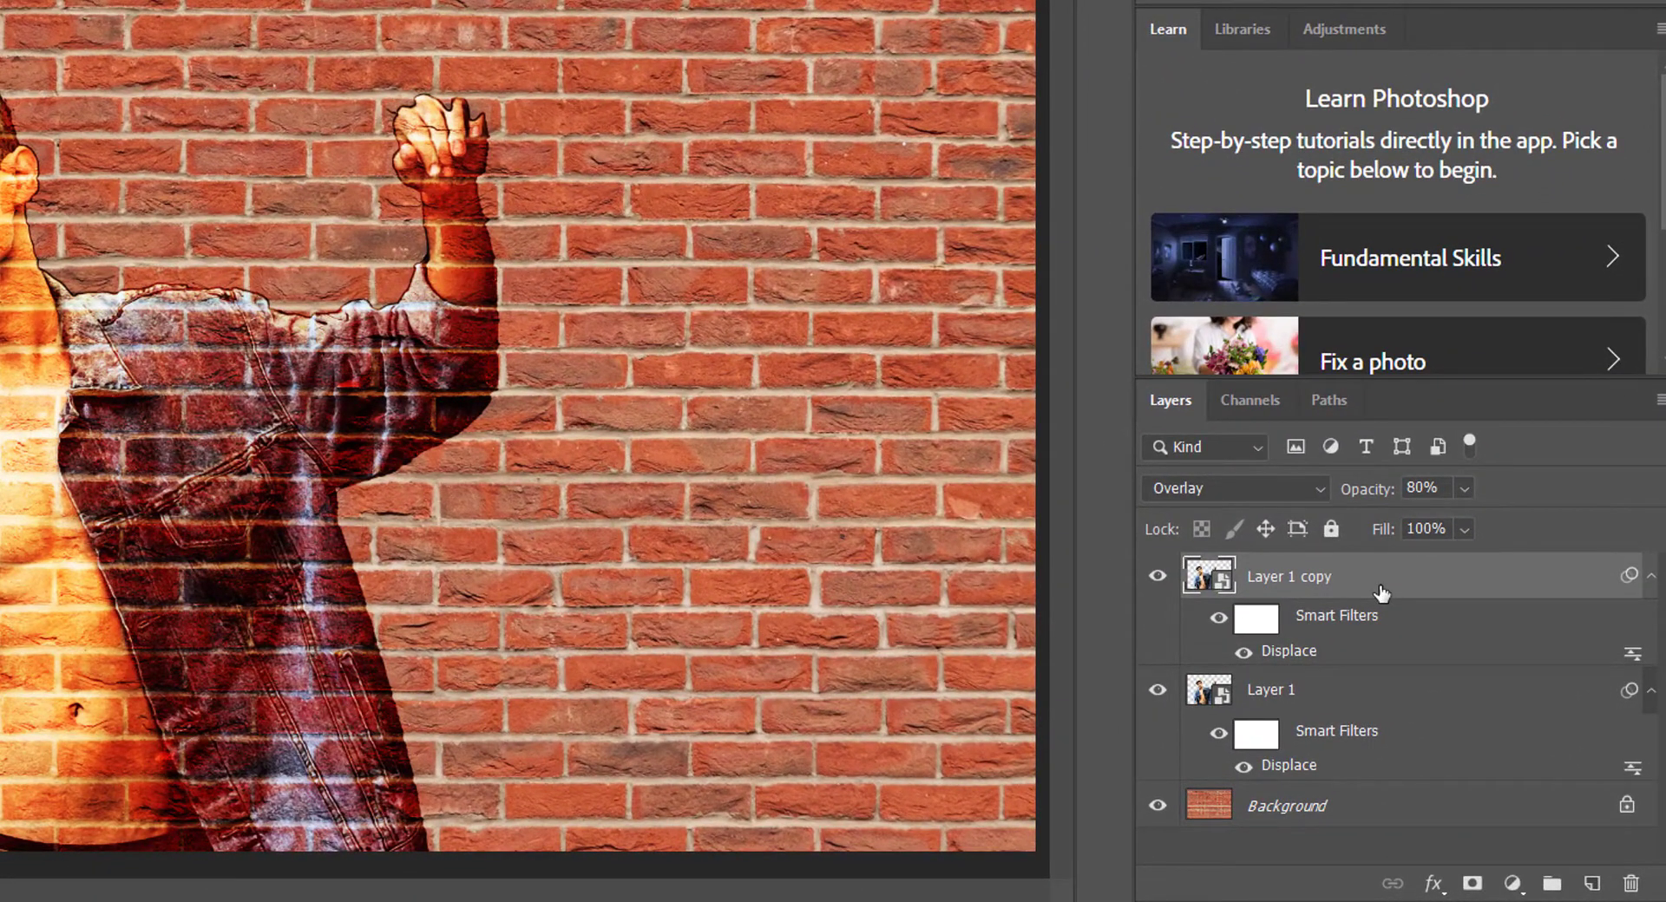
{"action": "left_click", "coordinate": [1304, 483]}
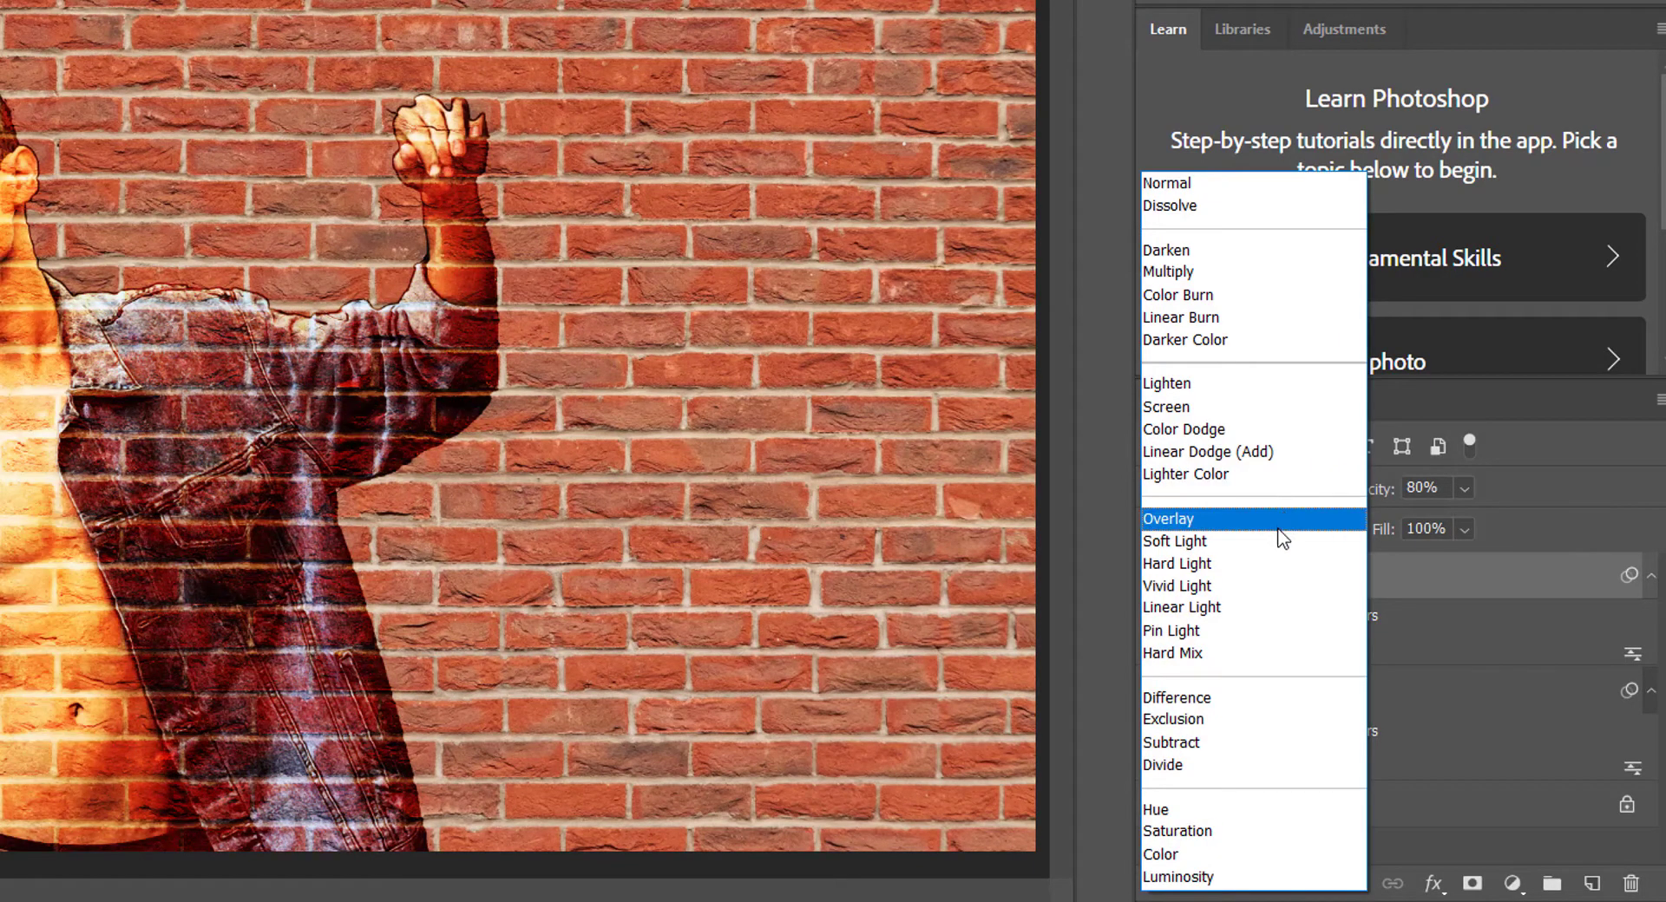
{"action": "left_click", "coordinate": [1277, 544]}
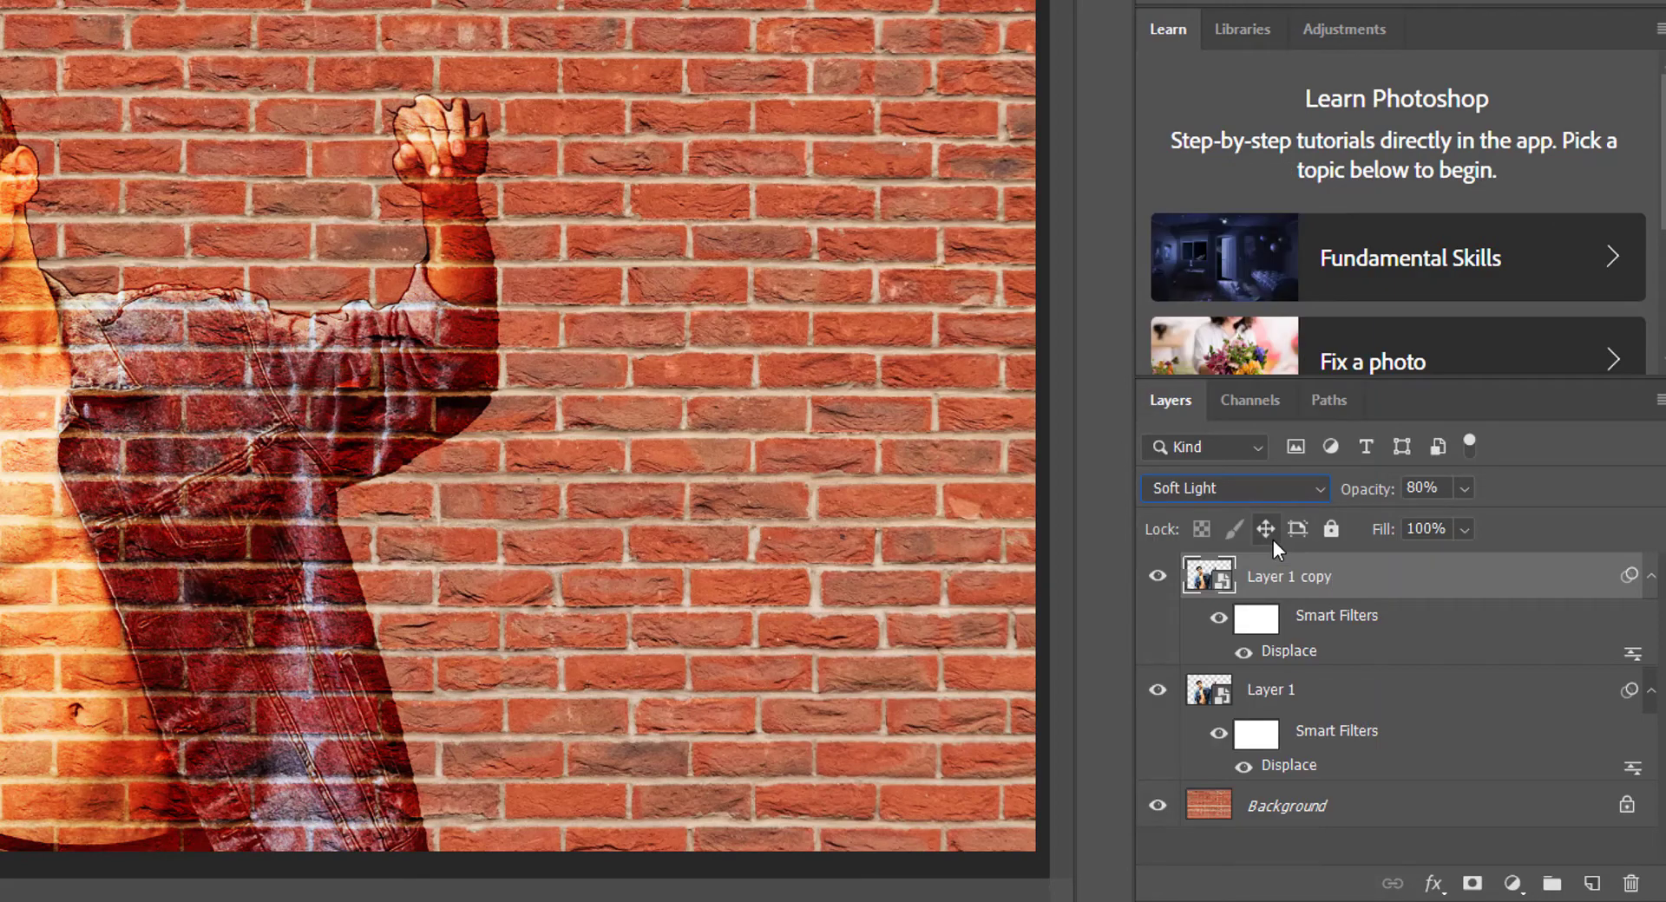
{"action": "key", "text": "ctrl+shift+alt+e"}
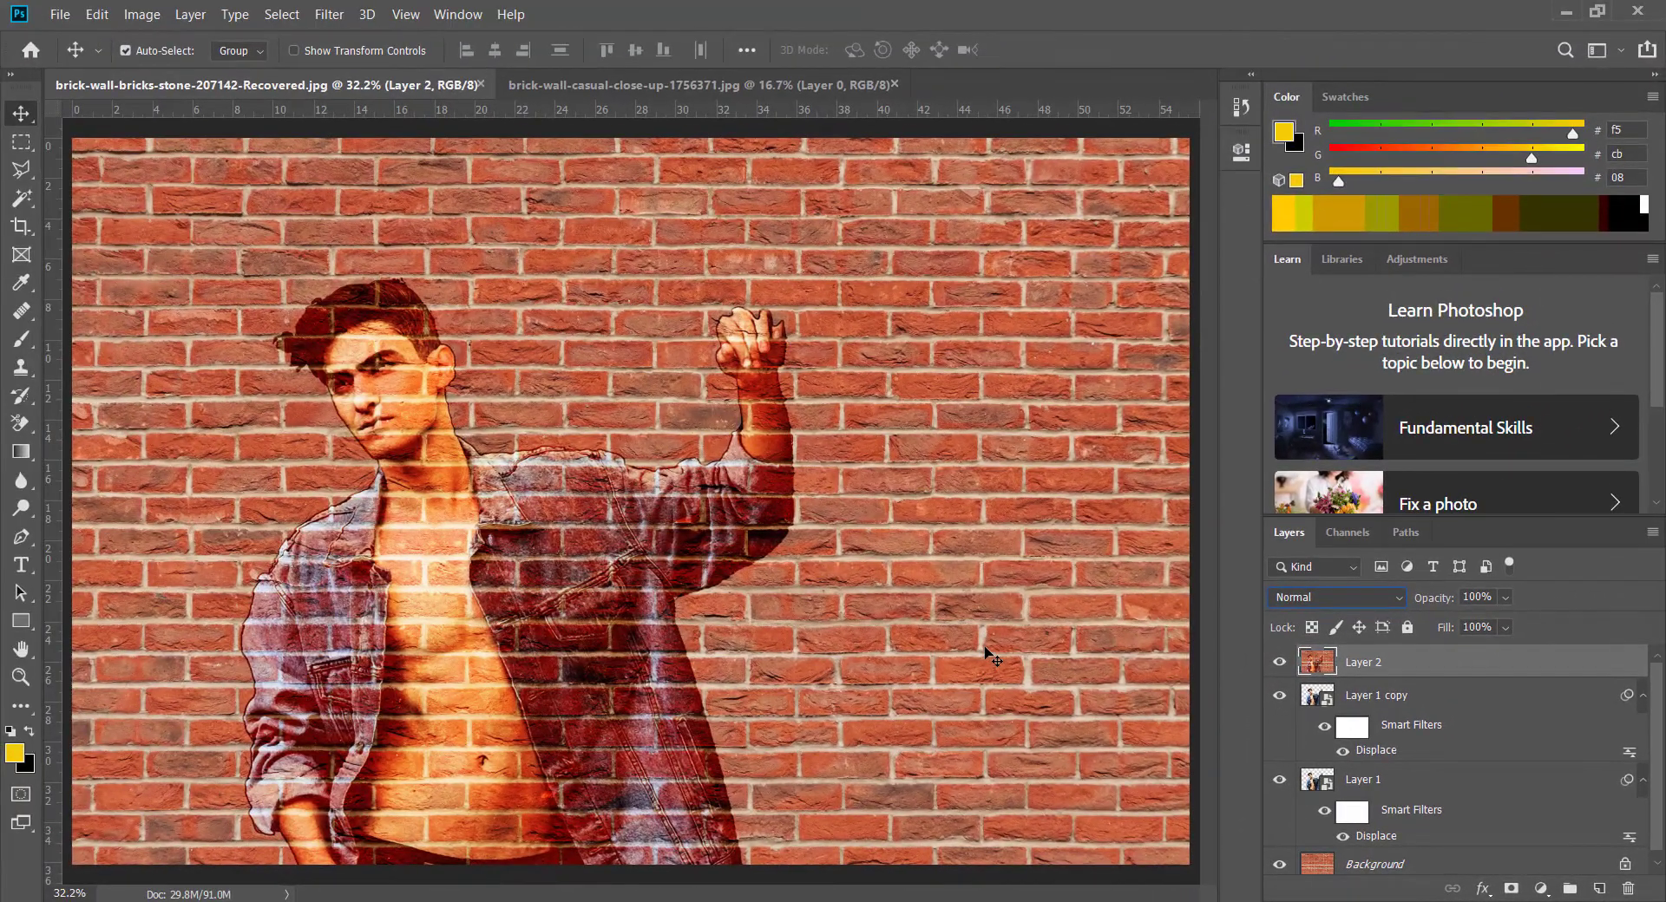
Step: Perspective-distort Layer 2 so its left edge stretches taller (H 141.05%, V −7.59°)
{"action": "key", "text": "ctrl+minus"}
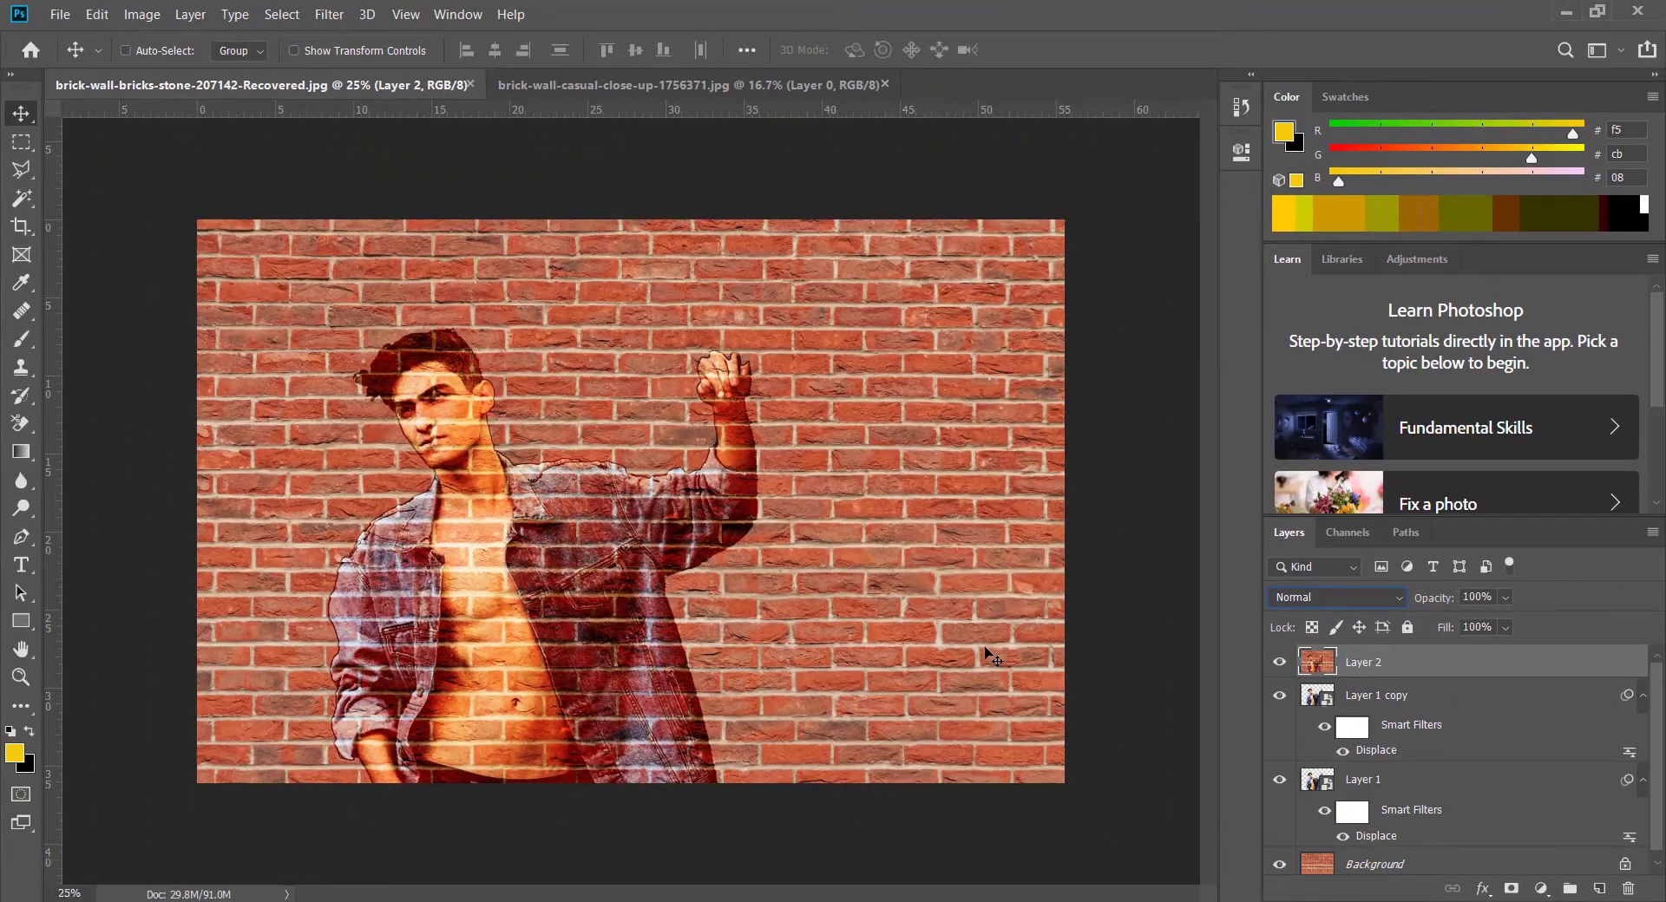
{"action": "key", "text": "ctrl+minus"}
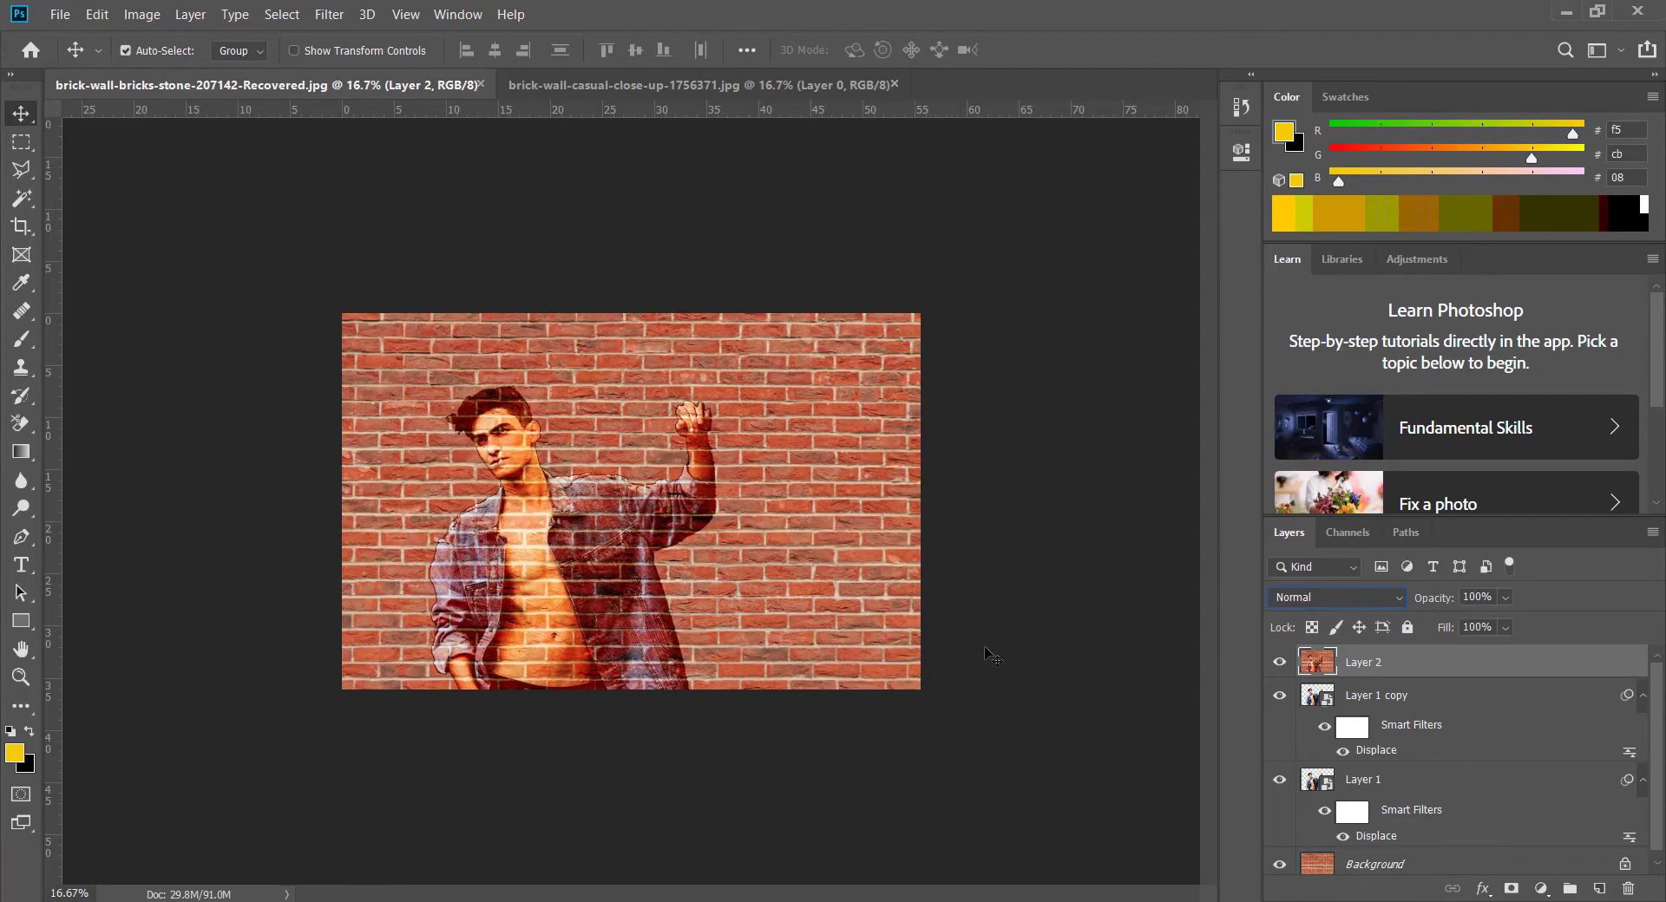
{"action": "key", "text": "ctrl+t"}
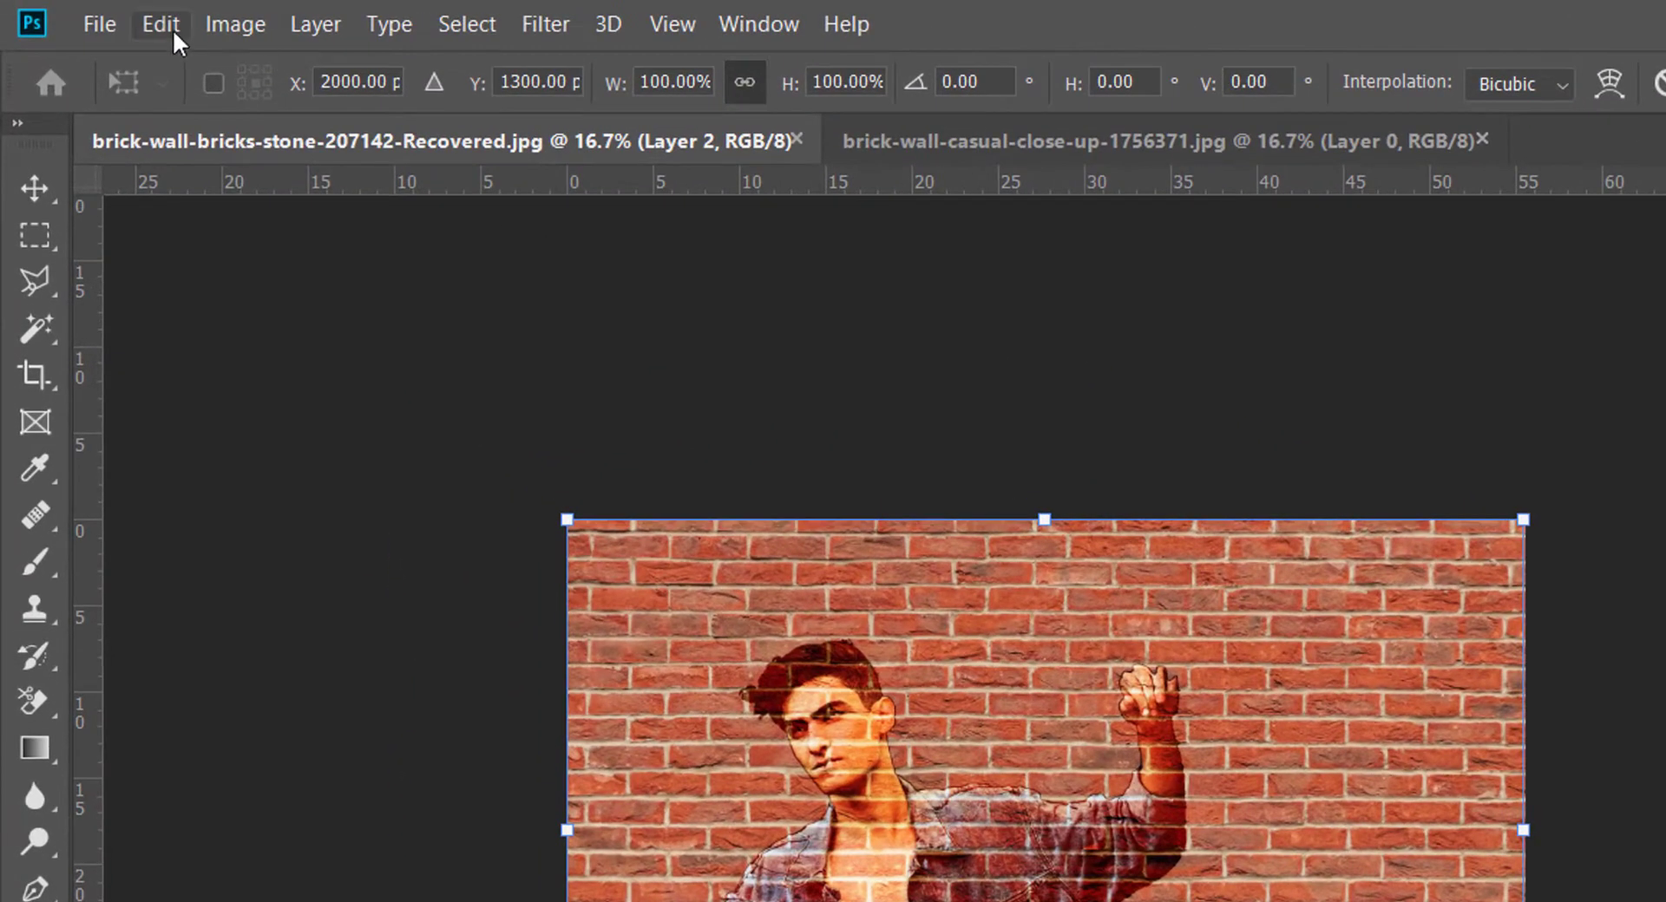
{"action": "left_click", "coordinate": [96, 15]}
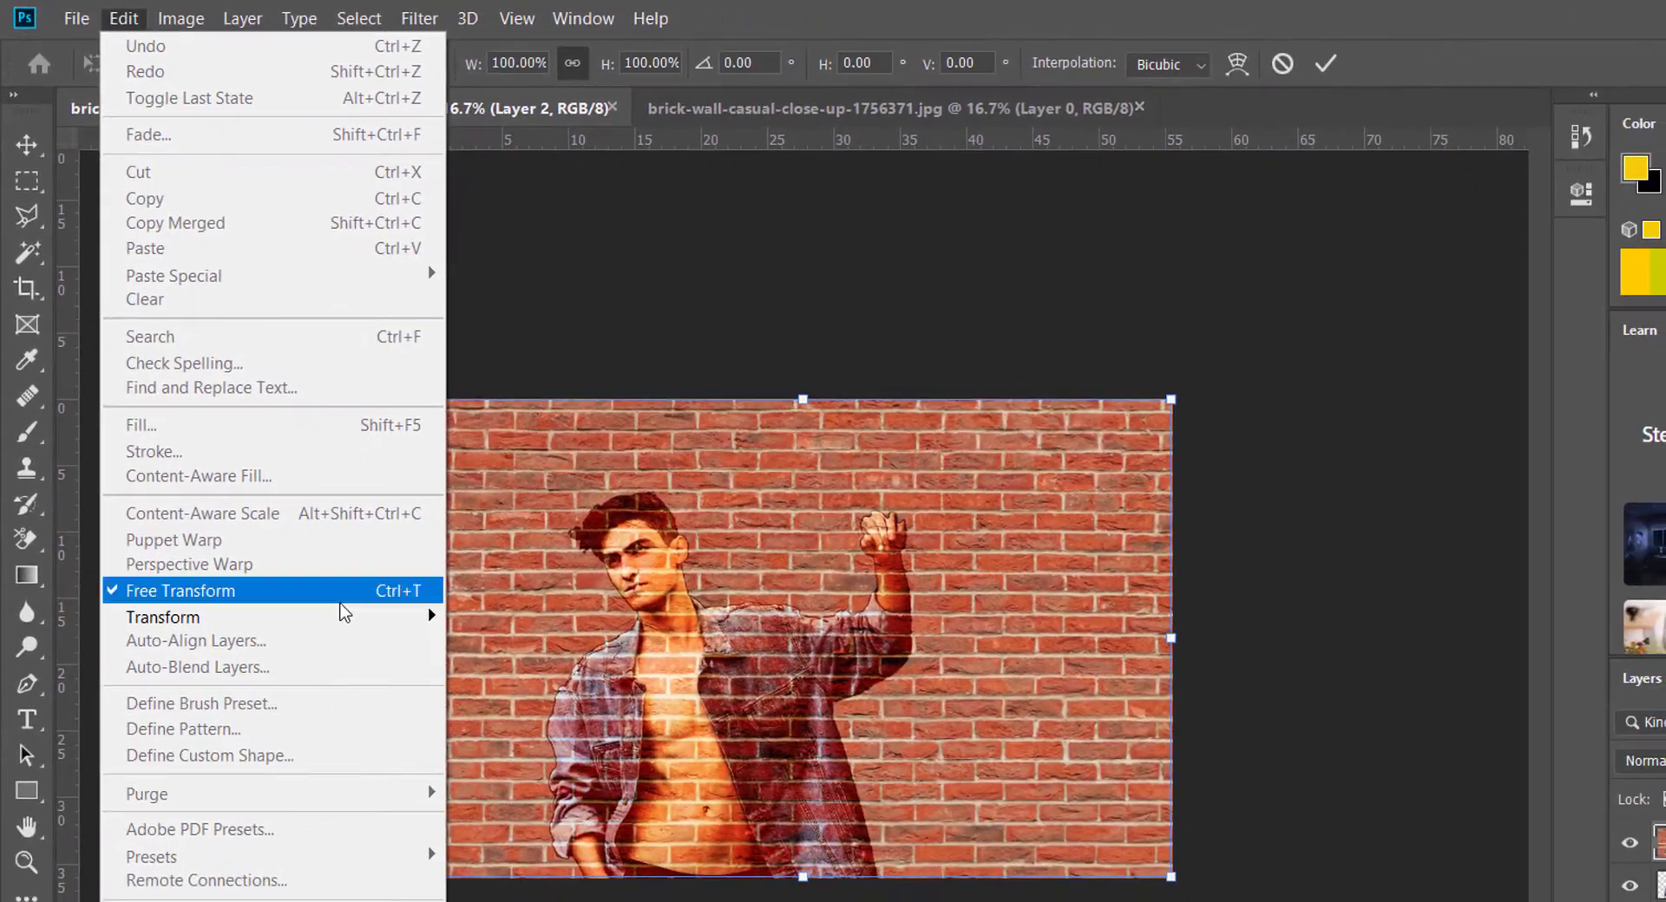
{"action": "mouse_move", "coordinate": [163, 617]}
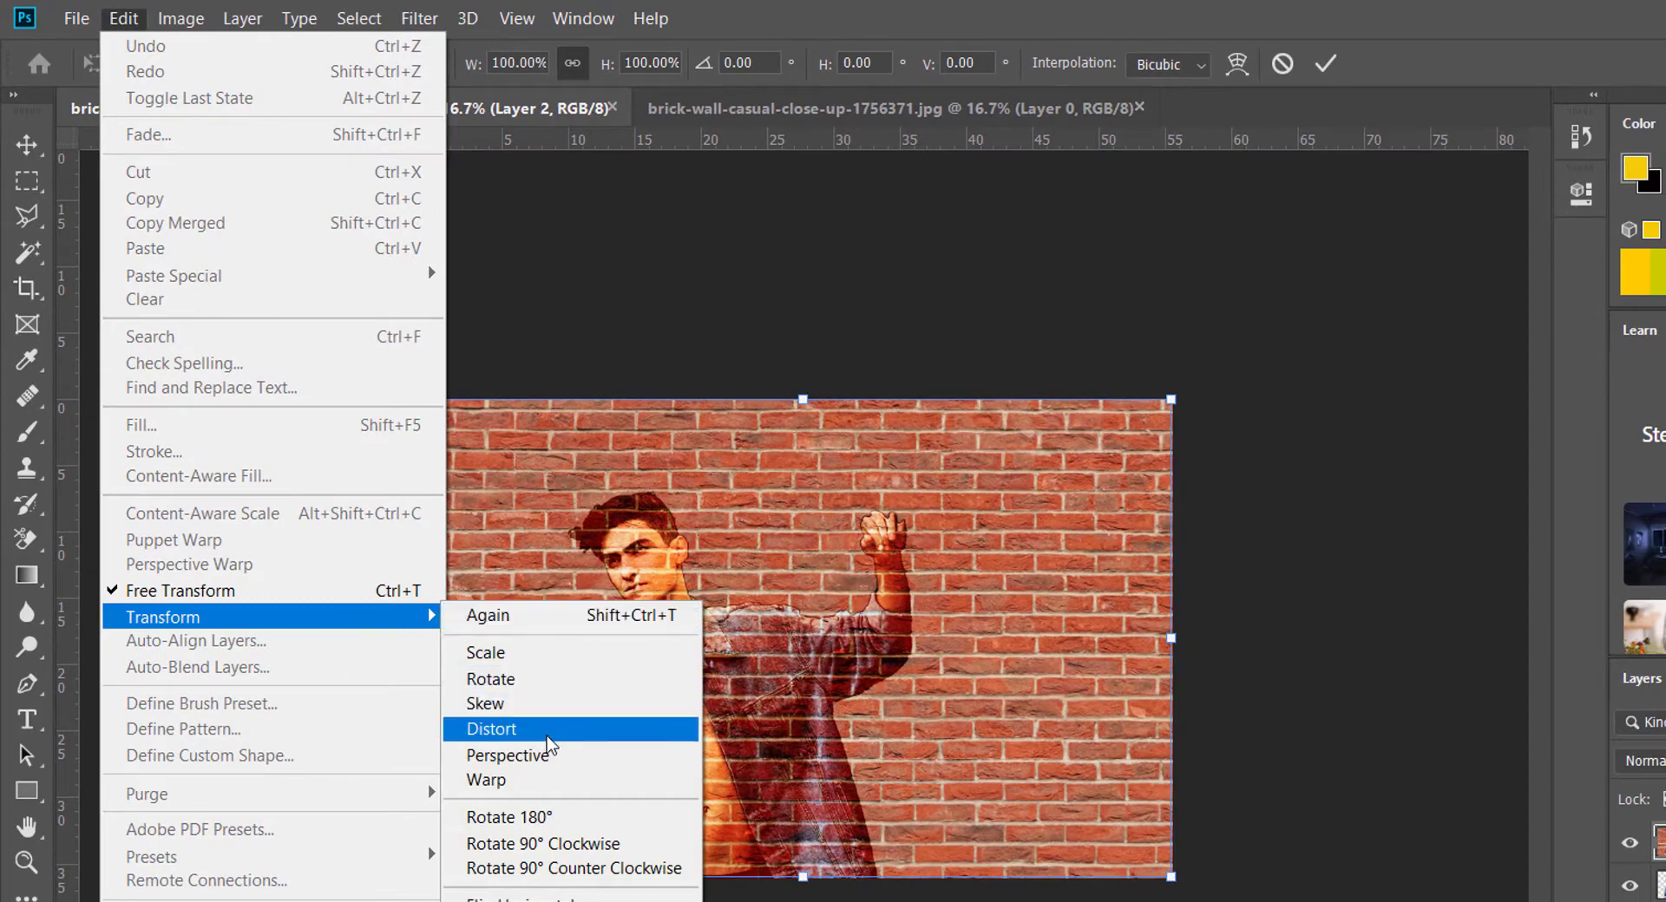
{"action": "left_click", "coordinate": [554, 755]}
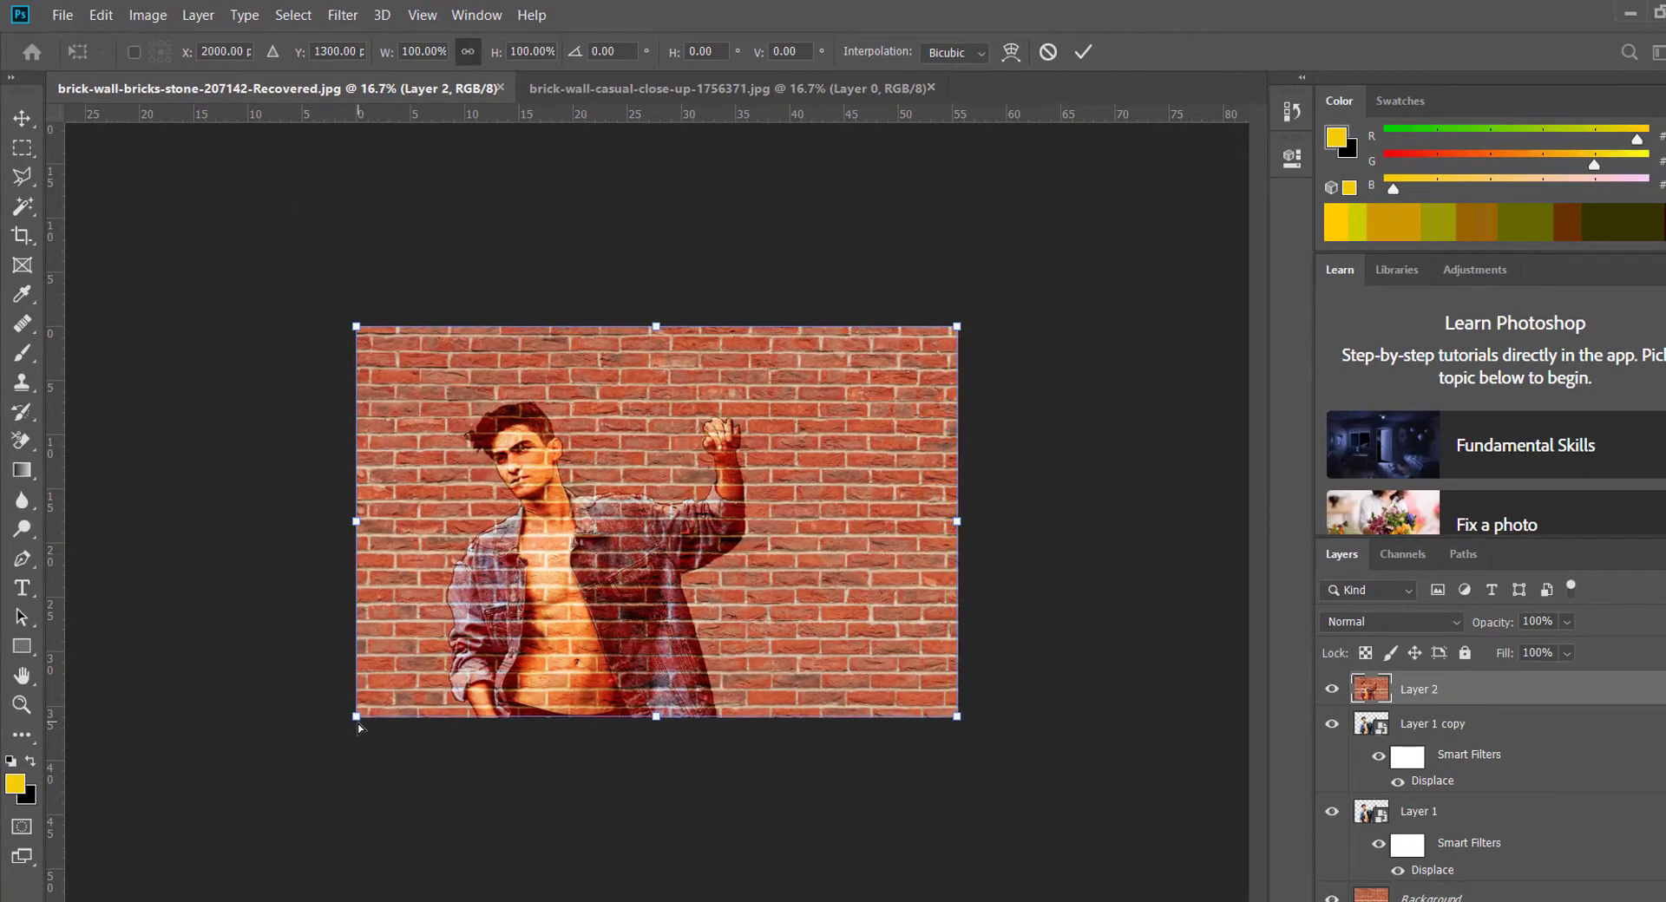
{"action": "left_click_drag", "start_coordinate": [357, 724], "coordinate": [373, 763]}
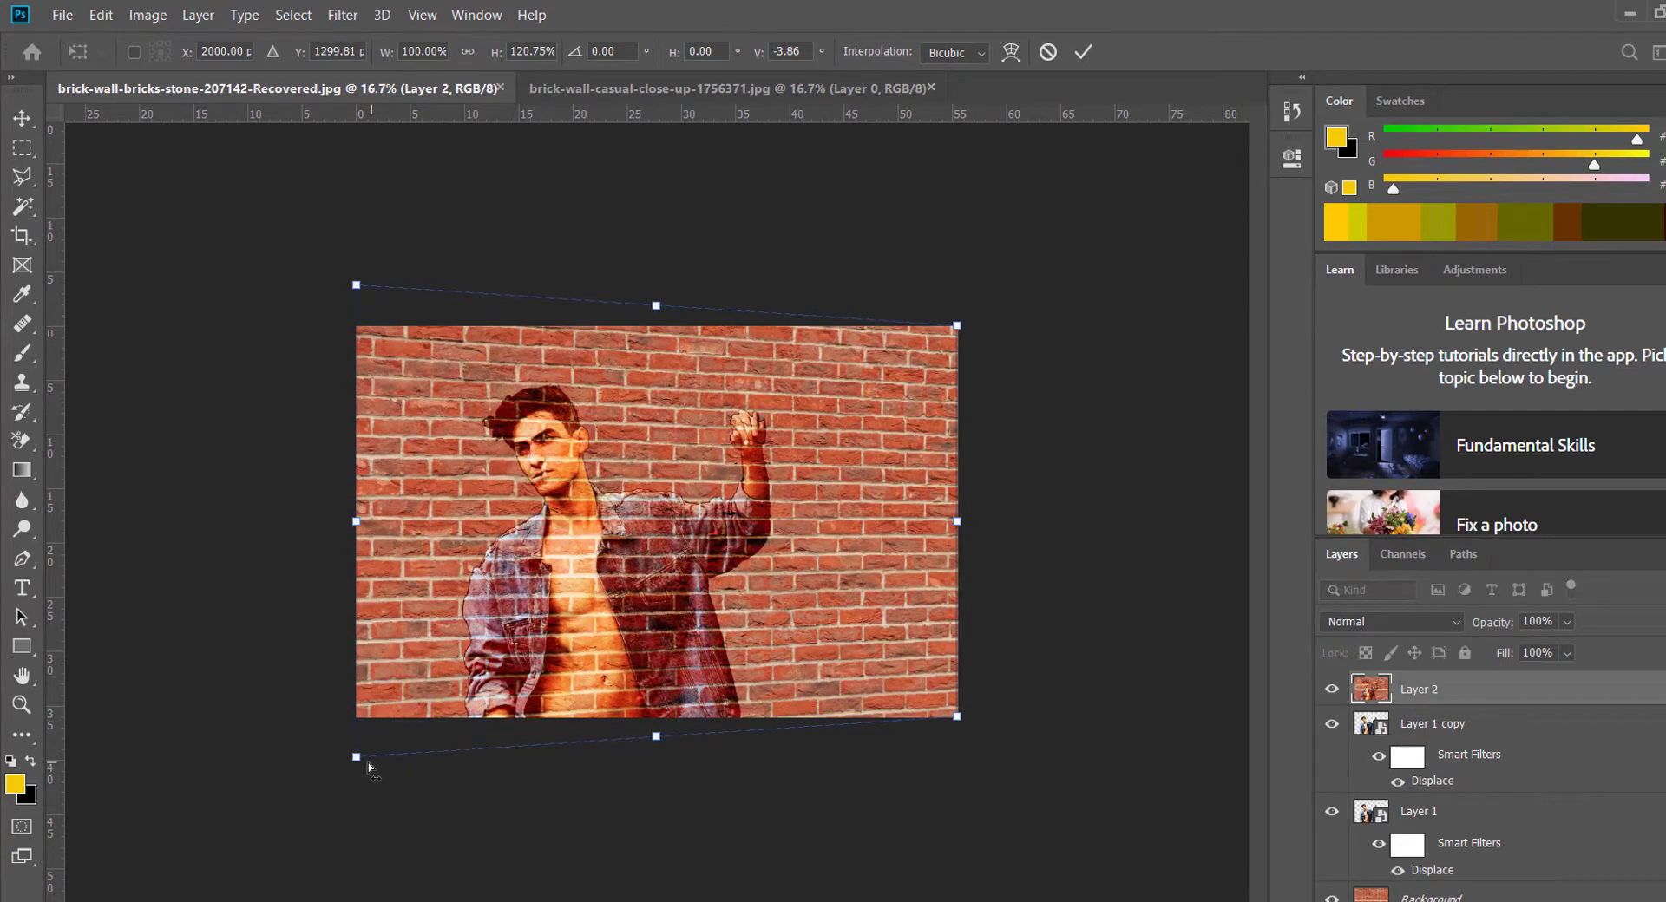
{"action": "left_click_drag", "start_coordinate": [358, 764], "coordinate": [376, 805]}
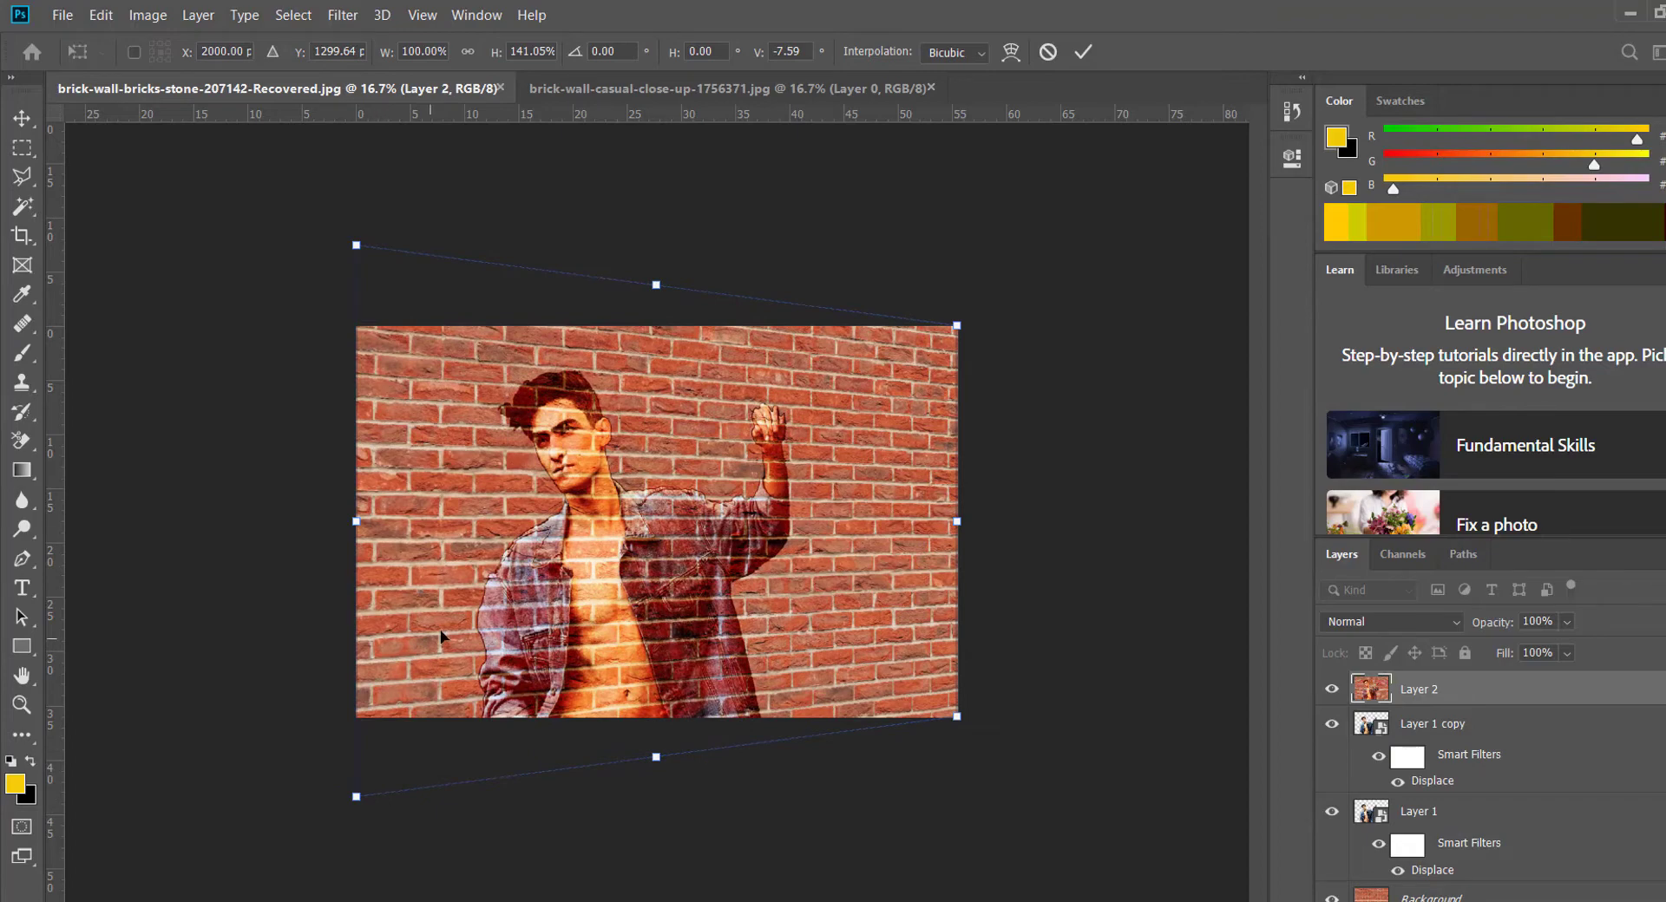
{"action": "key", "text": "Return"}
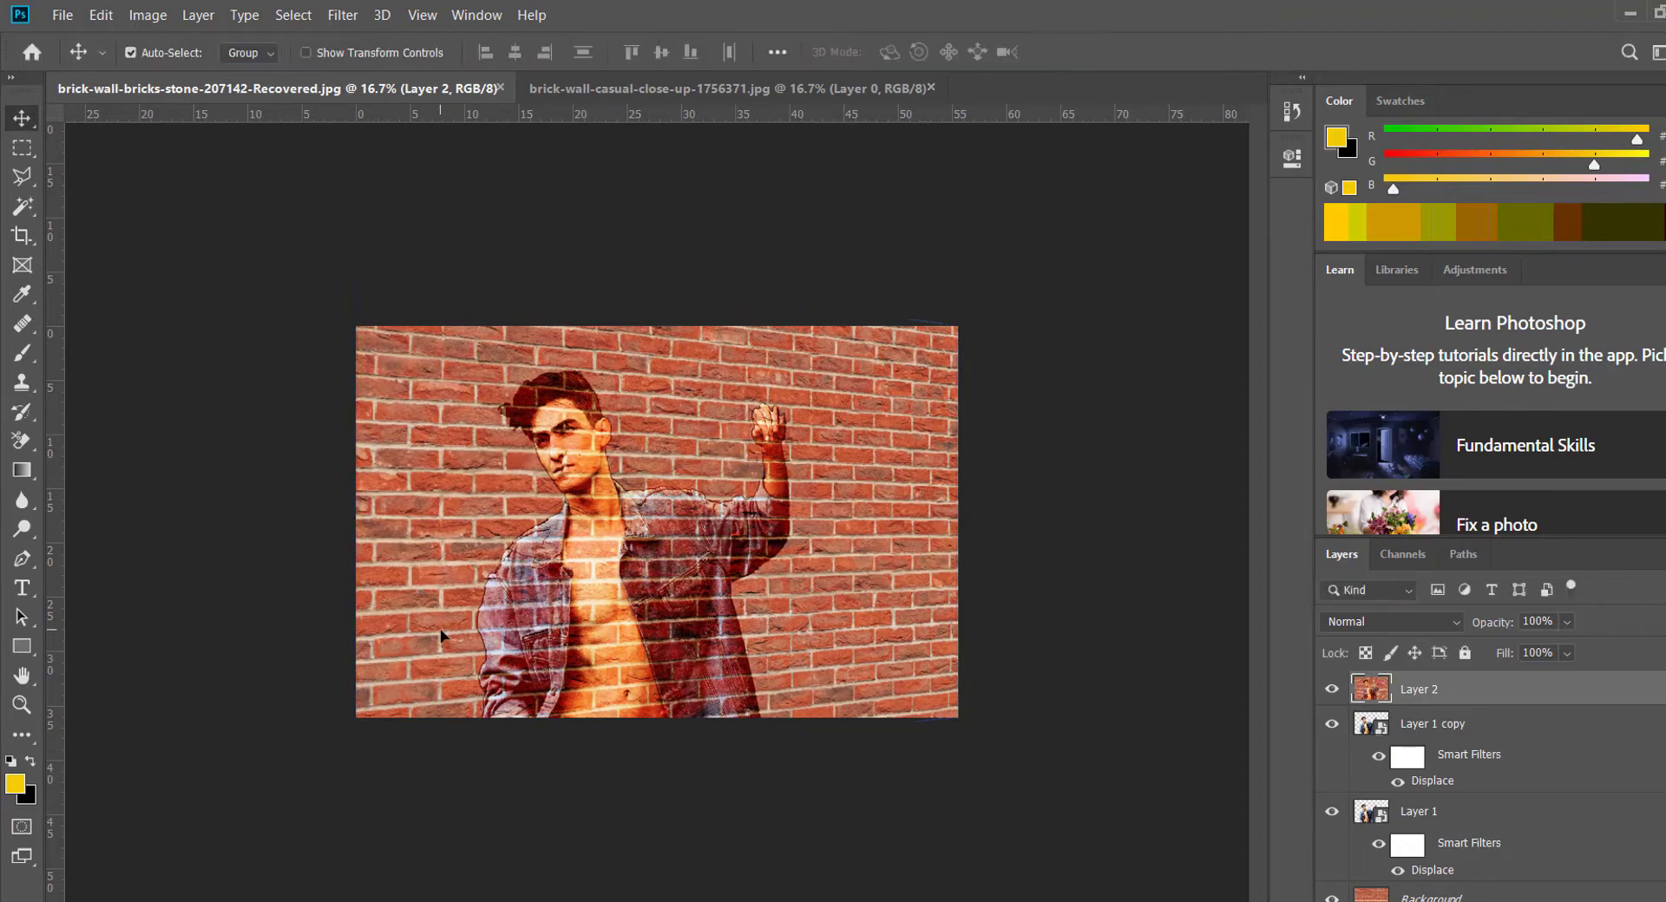
{"action": "key", "text": "ctrl+plus"}
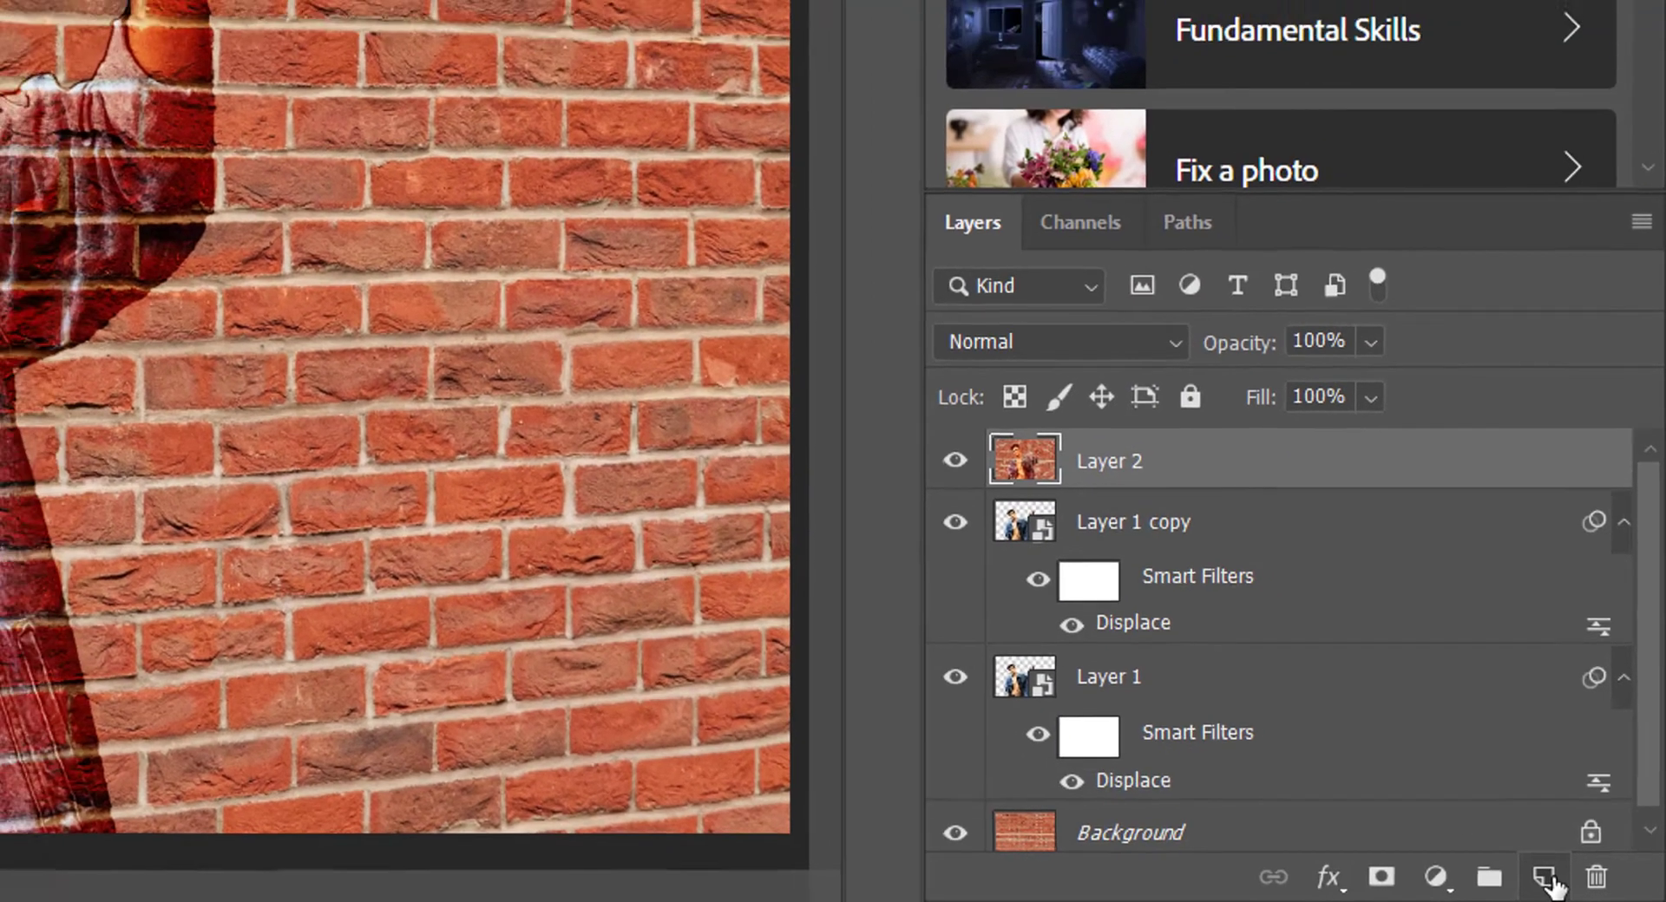
Step: Add empty Layer 3 above Layer 2 and open the Gradient Tool's Gradient Editor
{"action": "left_click", "coordinate": [1538, 878]}
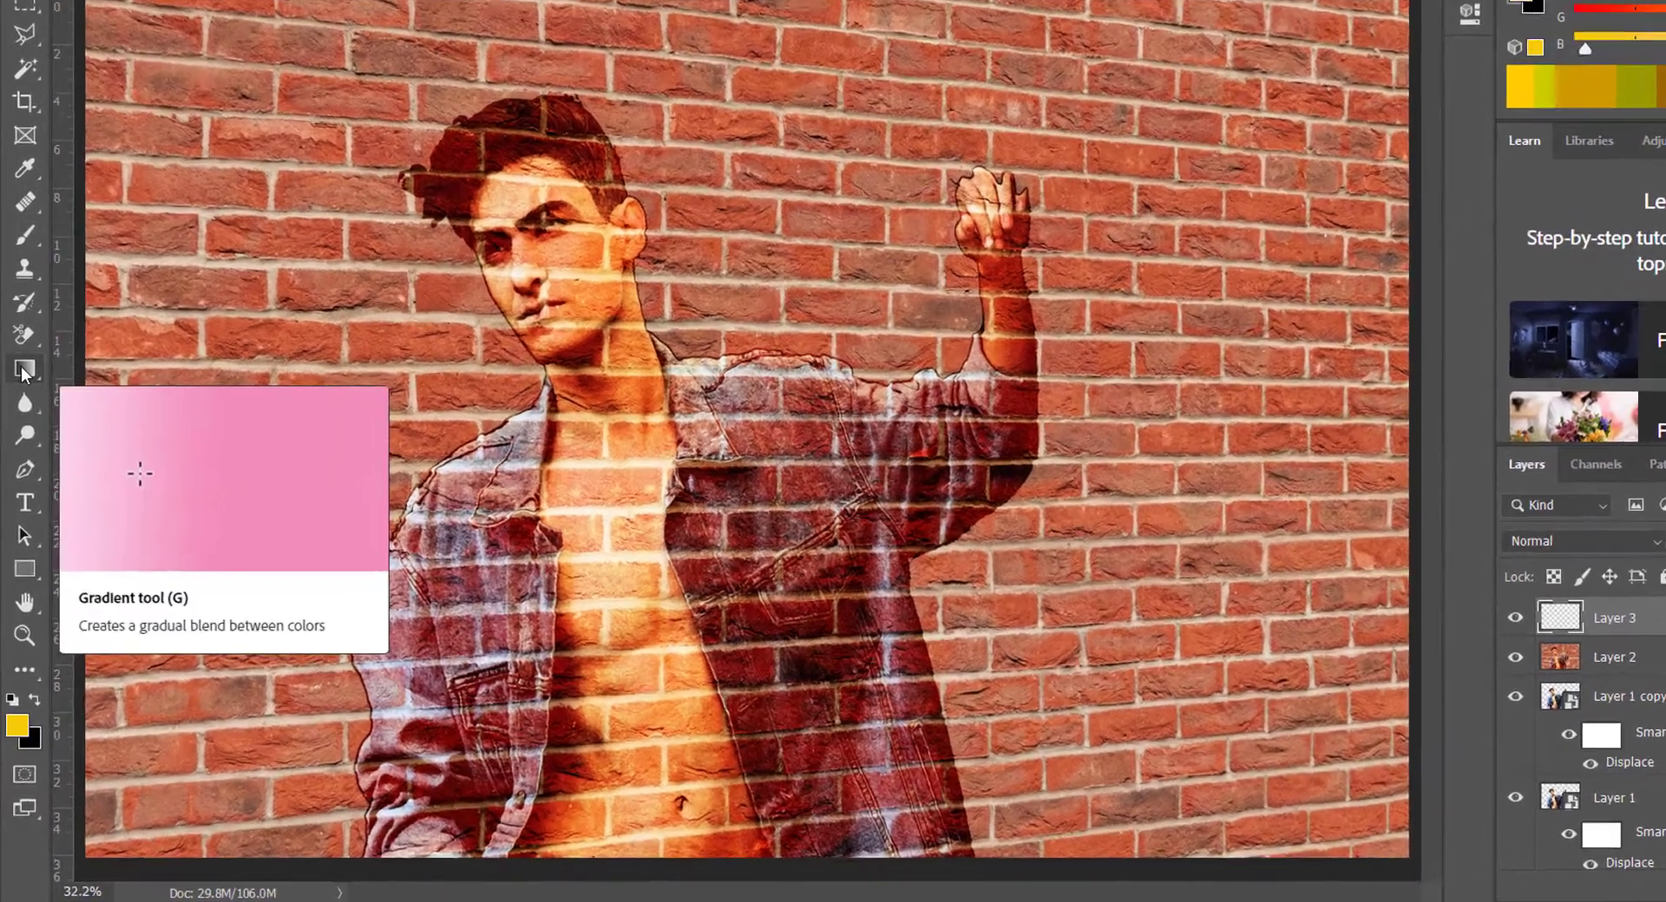
{"action": "right_click", "coordinate": [24, 373]}
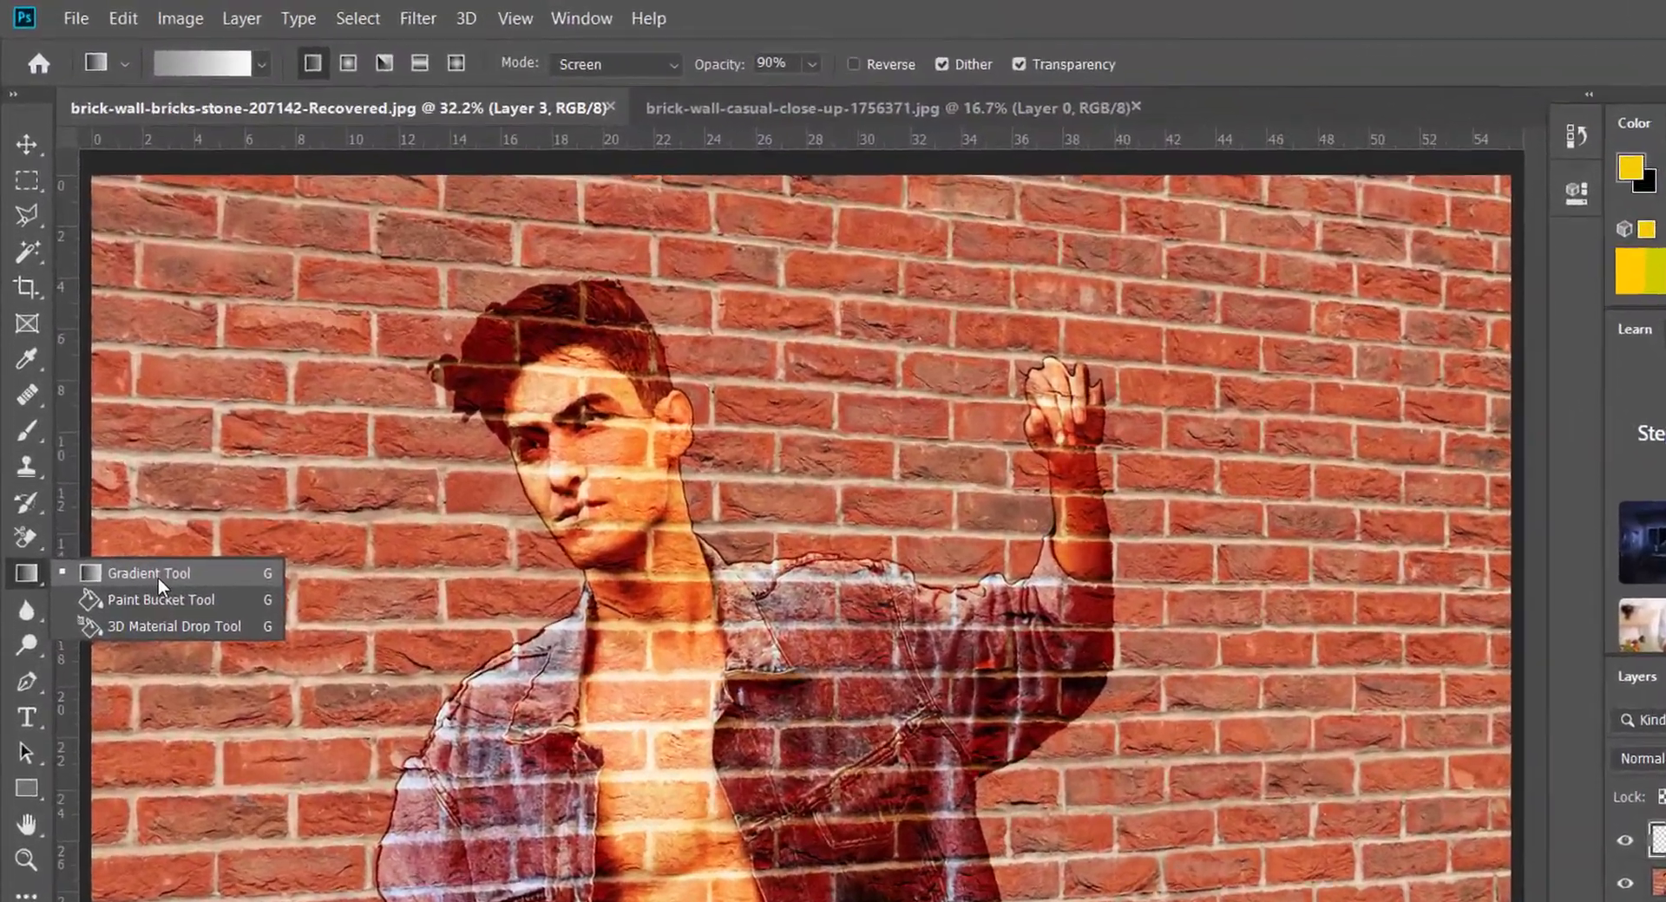
{"action": "left_click", "coordinate": [160, 590]}
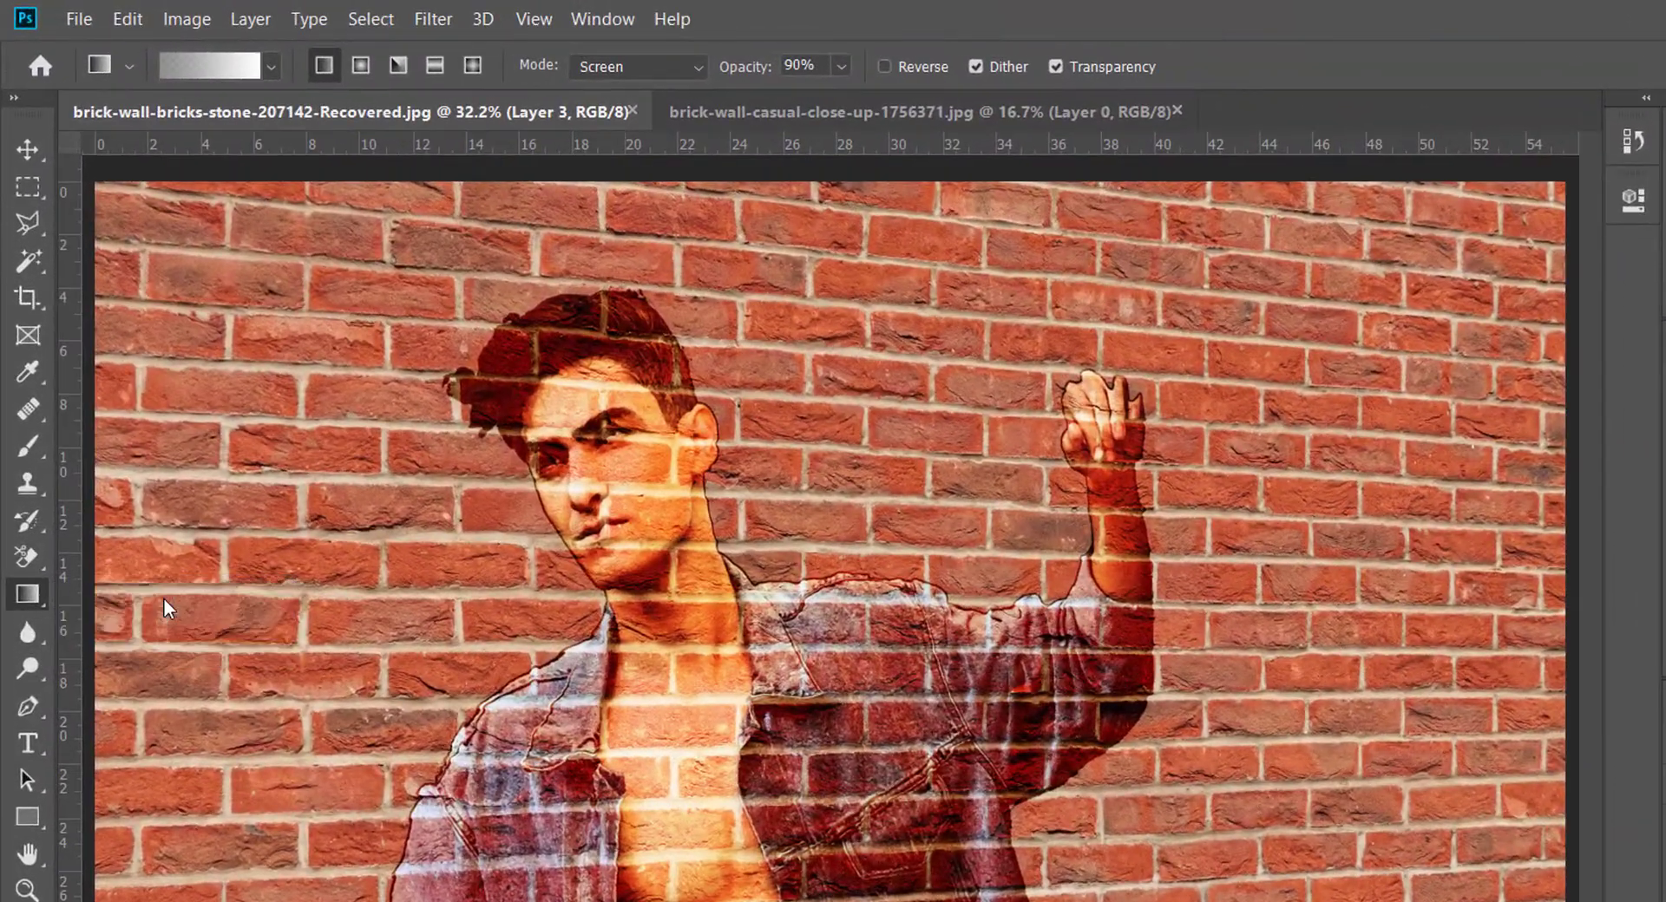
{"action": "left_click", "coordinate": [194, 65]}
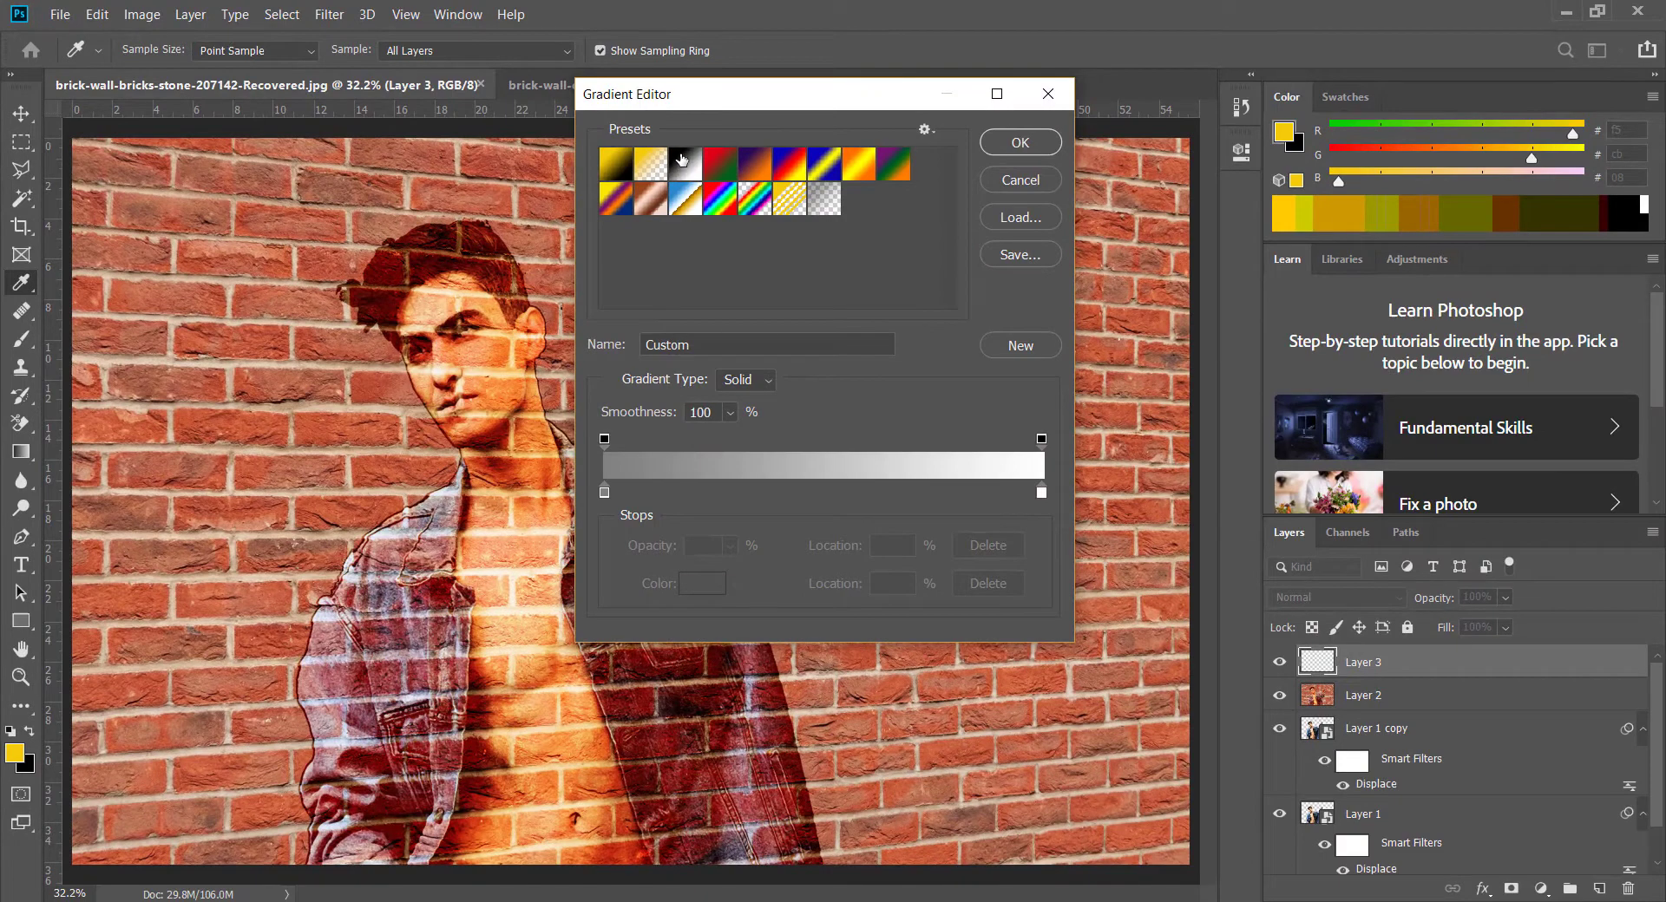
Step: Starting from the Black, White preset, change the black stop to grey 808080 and accept the gradient
{"action": "left_click", "coordinate": [681, 167]}
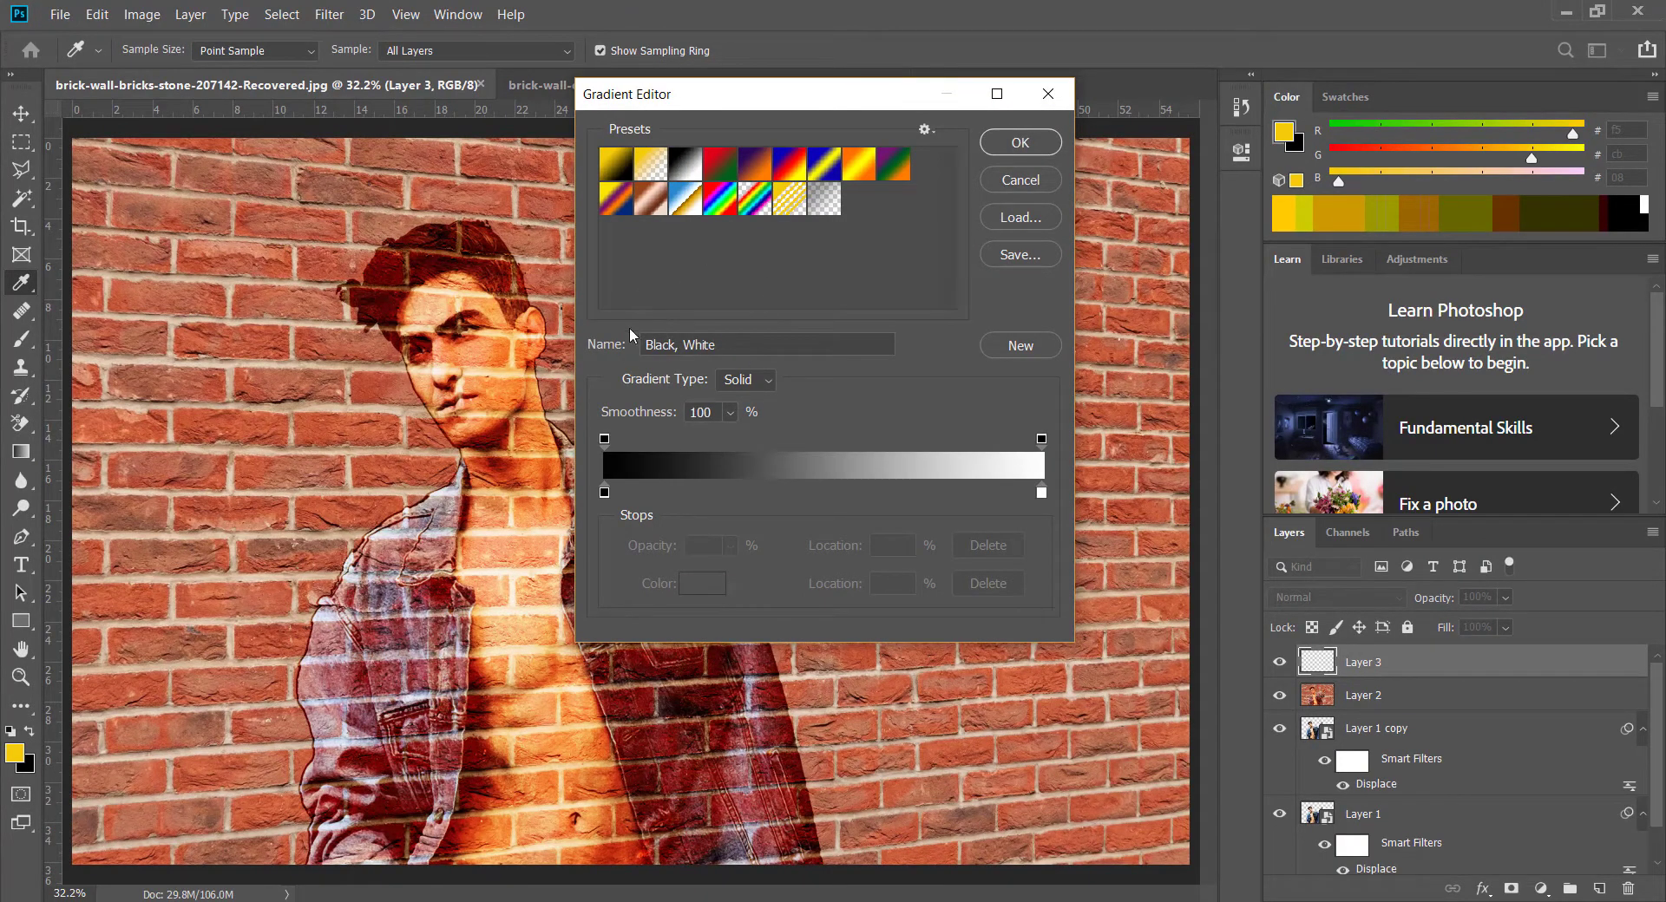
{"action": "left_click", "coordinate": [605, 493]}
{"action": "left_click", "coordinate": [605, 493]}
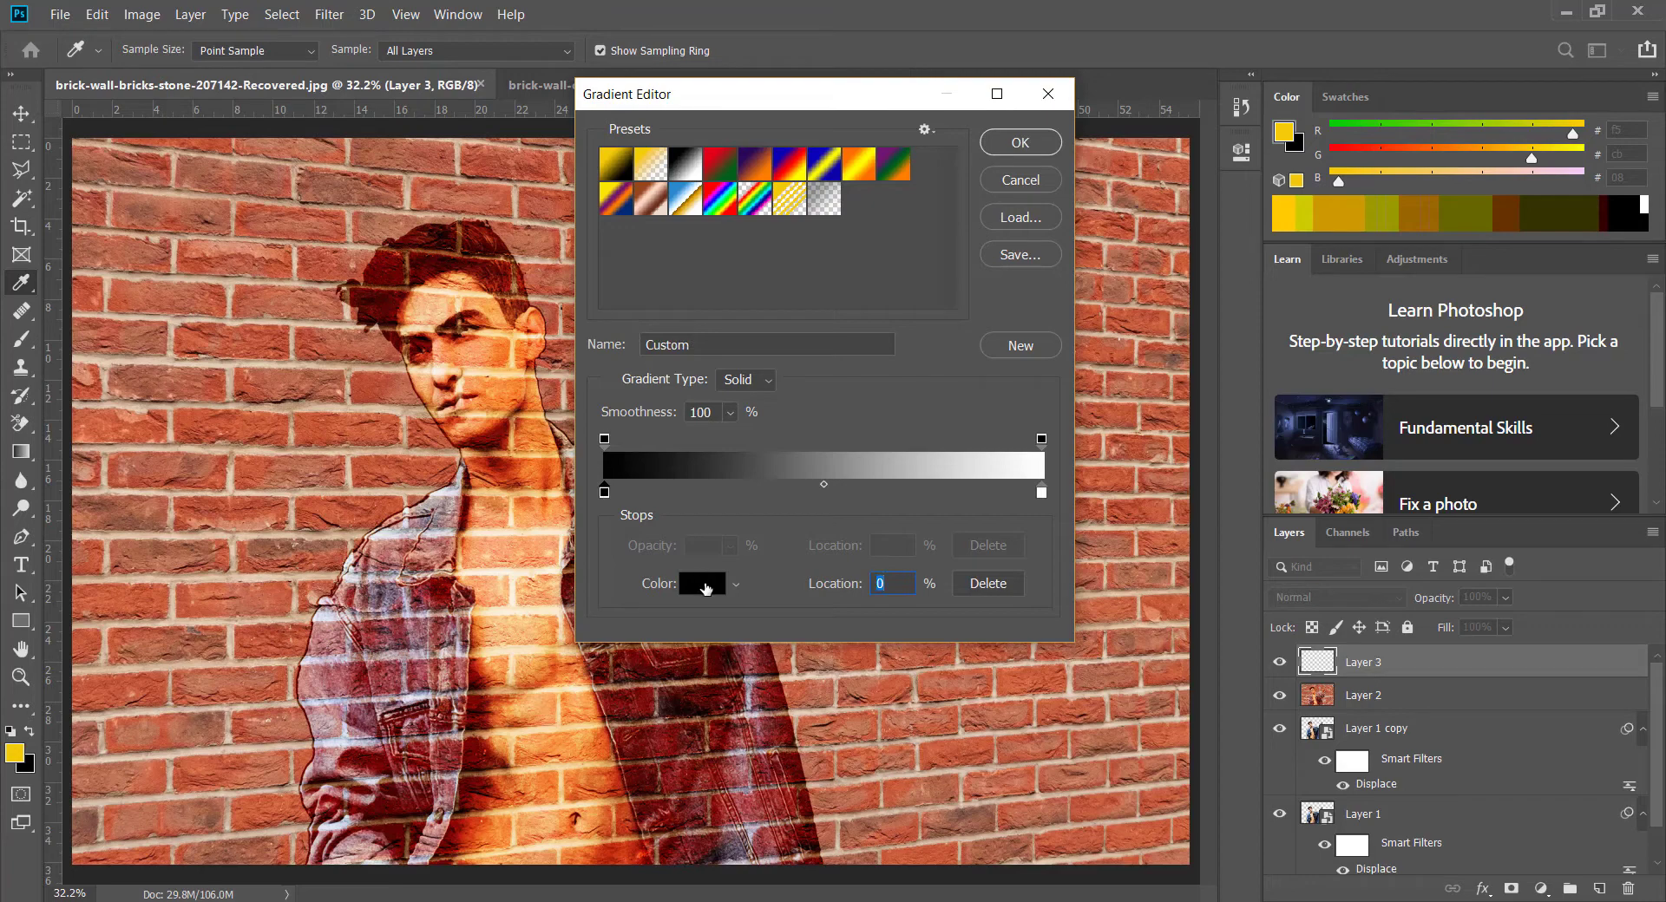
{"action": "left_click", "coordinate": [705, 583]}
{"action": "type", "text": "0"}
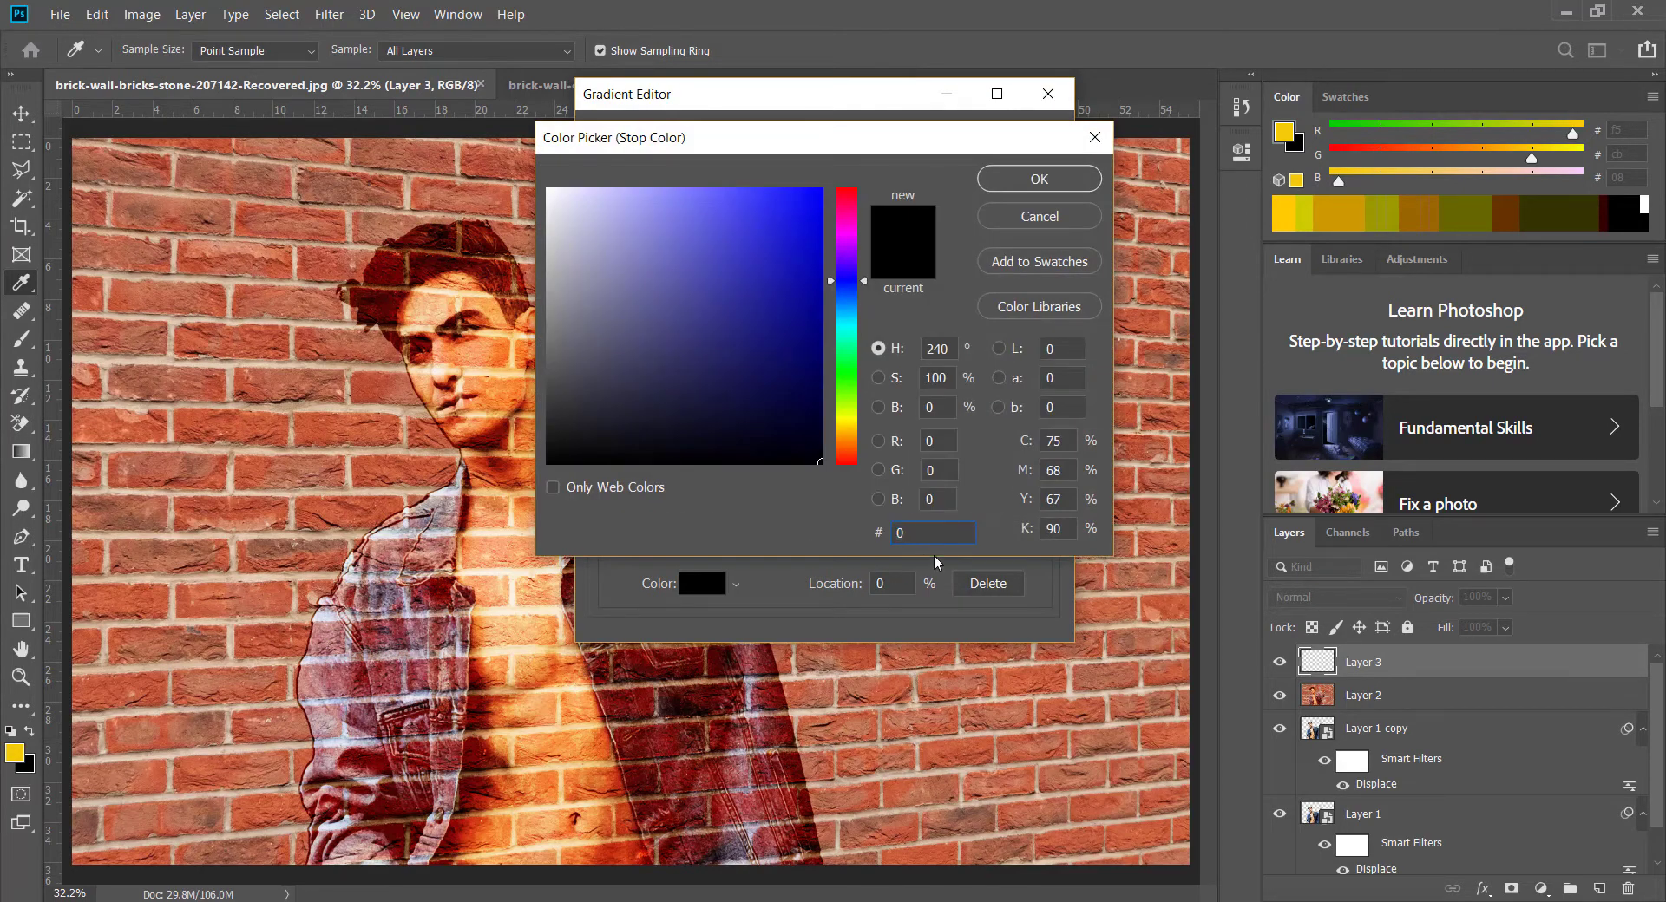
{"action": "left_click_drag", "start_coordinate": [916, 532], "coordinate": [887, 526]}
{"action": "type", "text": "0"}
{"action": "left_click", "coordinate": [897, 259]}
{"action": "type", "text": "8"}
{"action": "type", "text": "08080"}
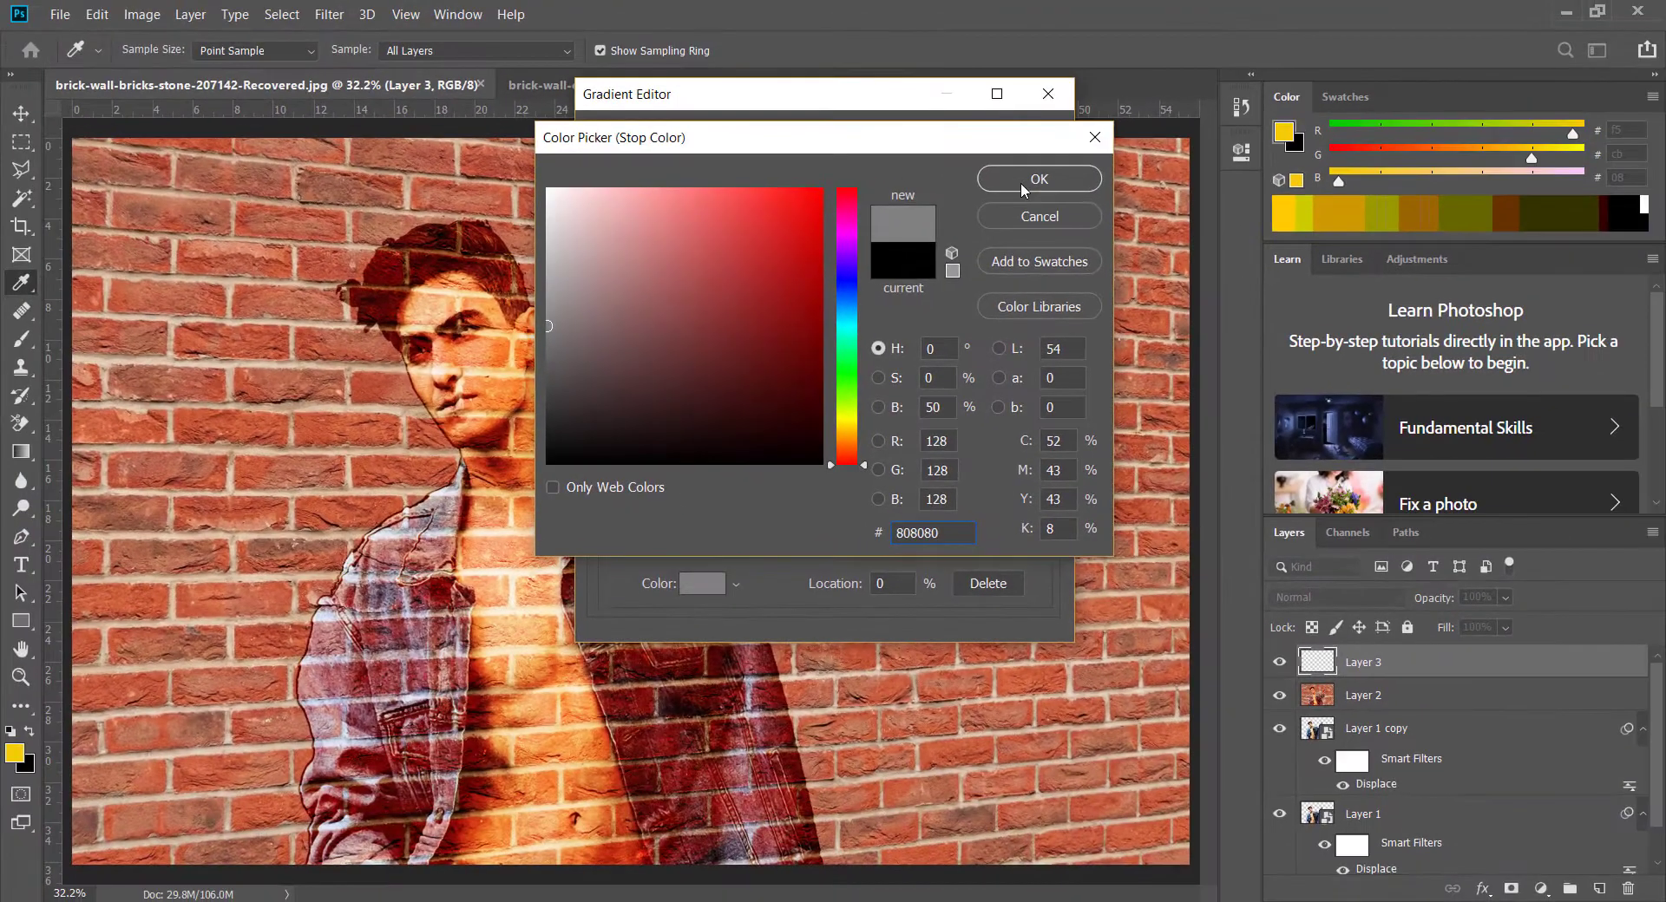
{"action": "left_click", "coordinate": [1059, 165]}
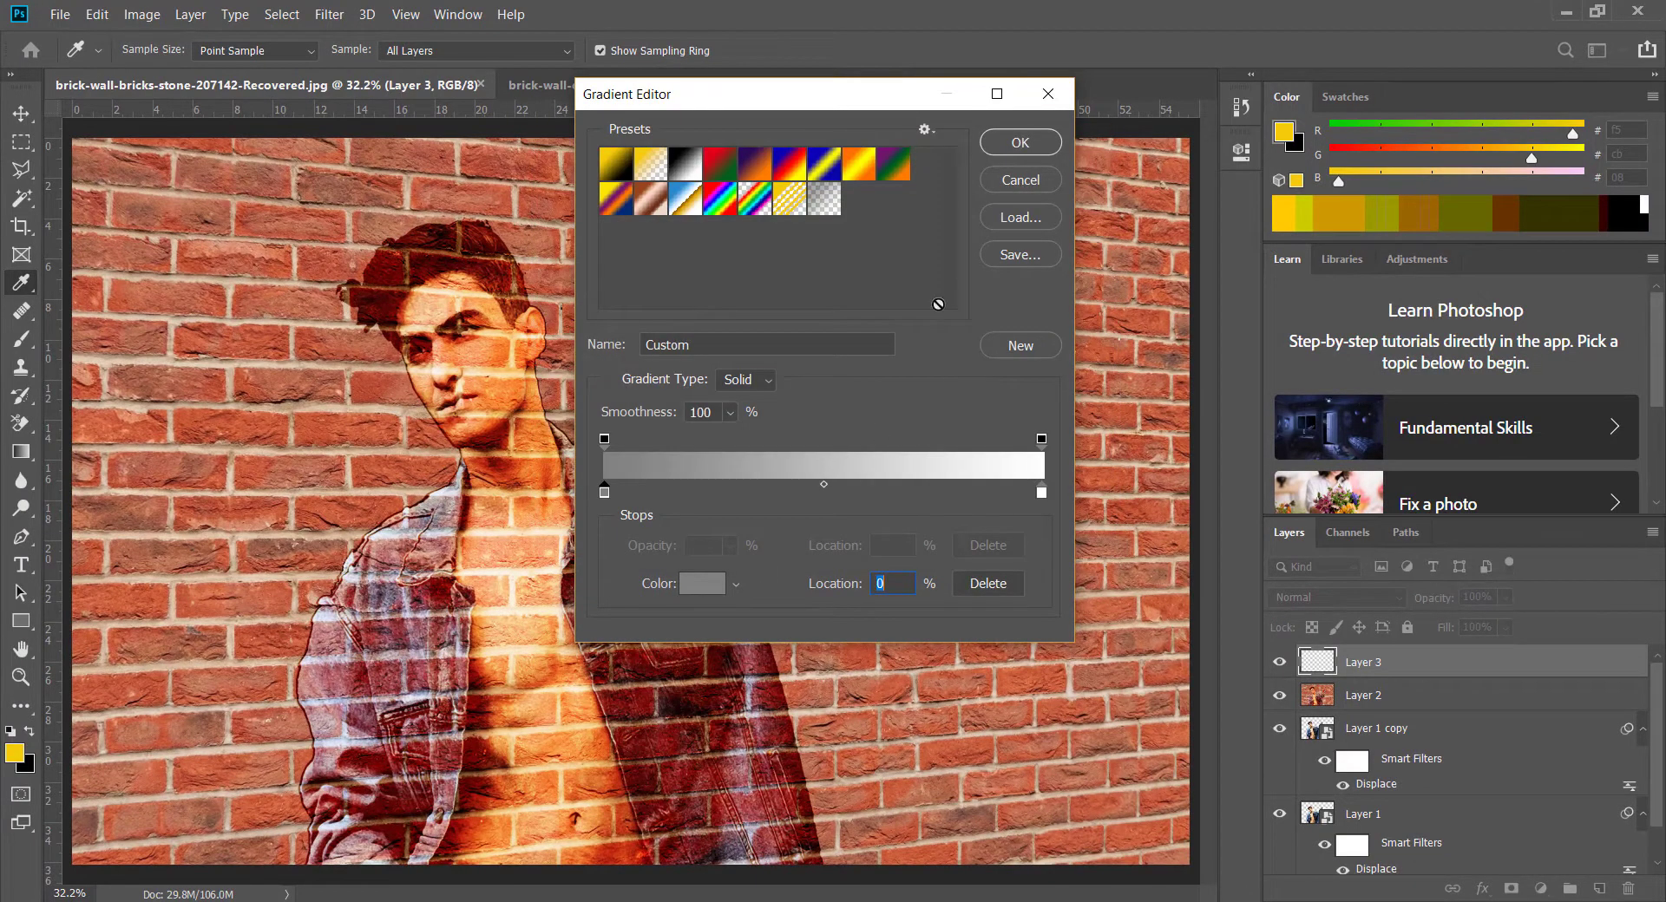
{"action": "left_click", "coordinate": [1020, 144]}
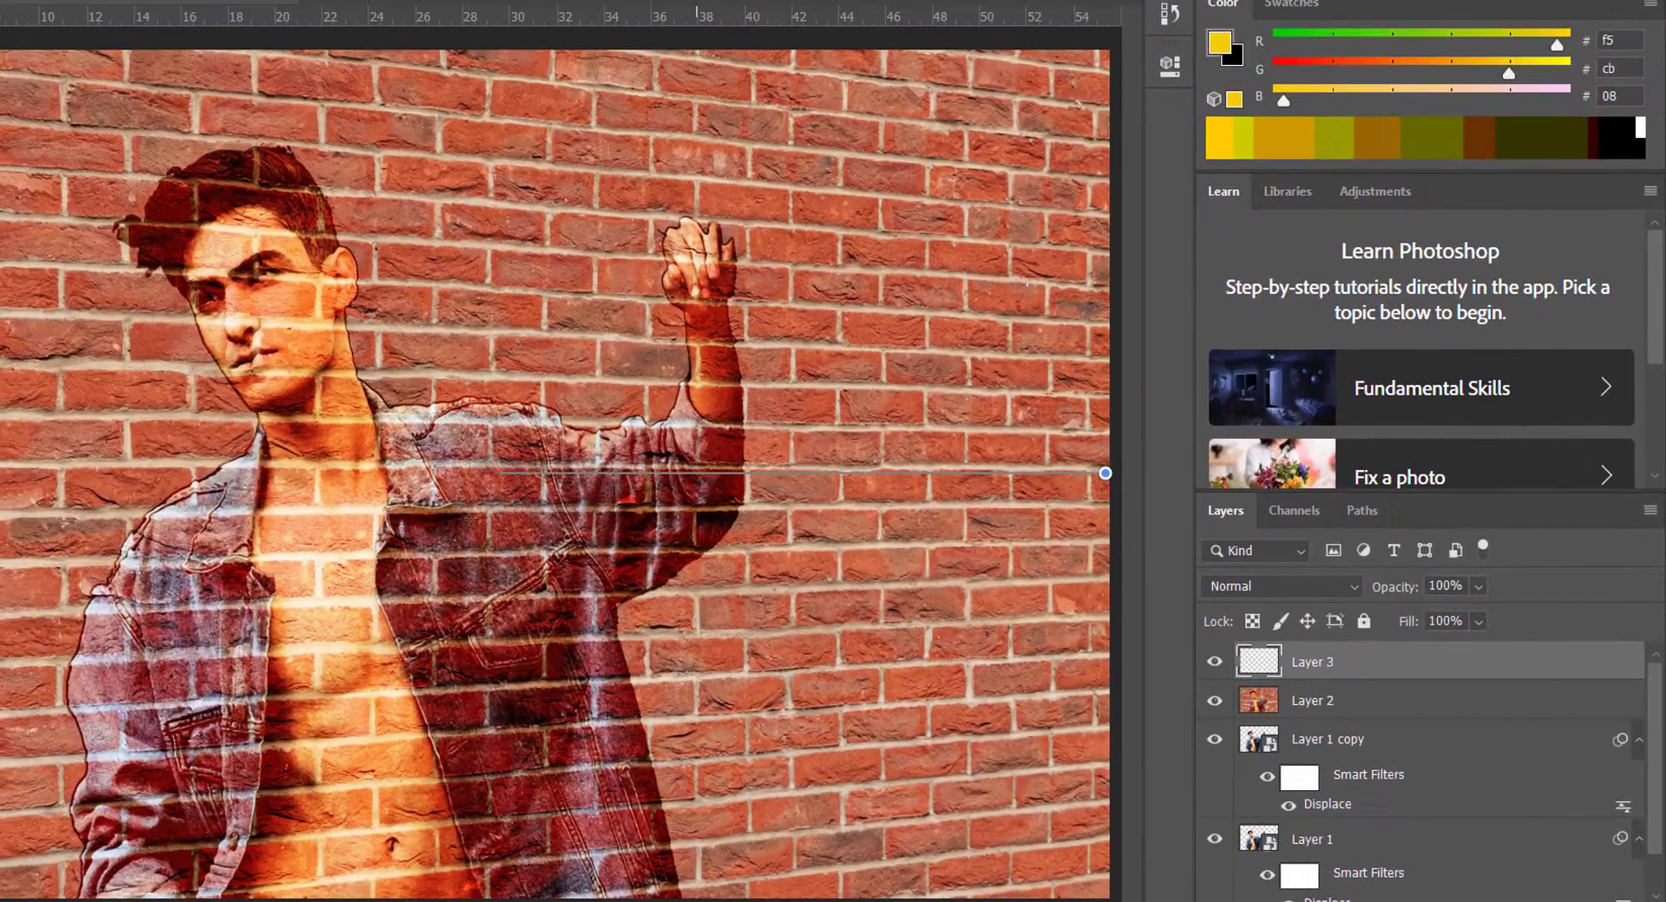
Step: Drag a horizontal grey-to-white gradient across Layer 3, then blend it in Linear Burn at 40% opacity
{"action": "left_click_drag", "start_coordinate": [1104, 473], "coordinate": [376, 519]}
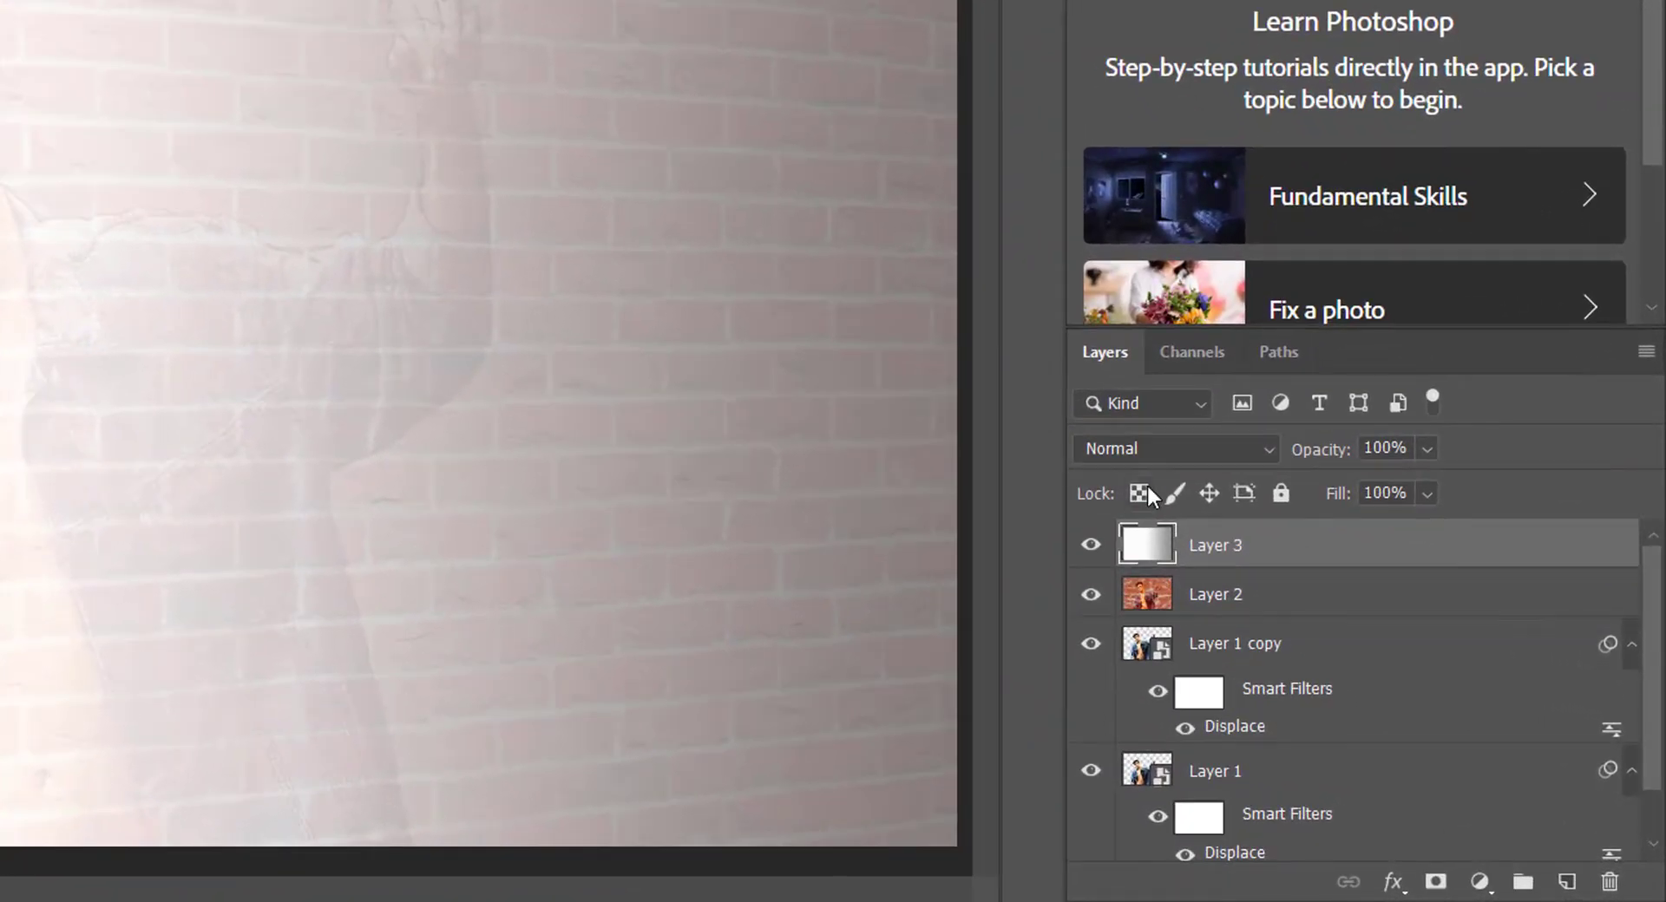
{"action": "left_click", "coordinate": [1241, 449]}
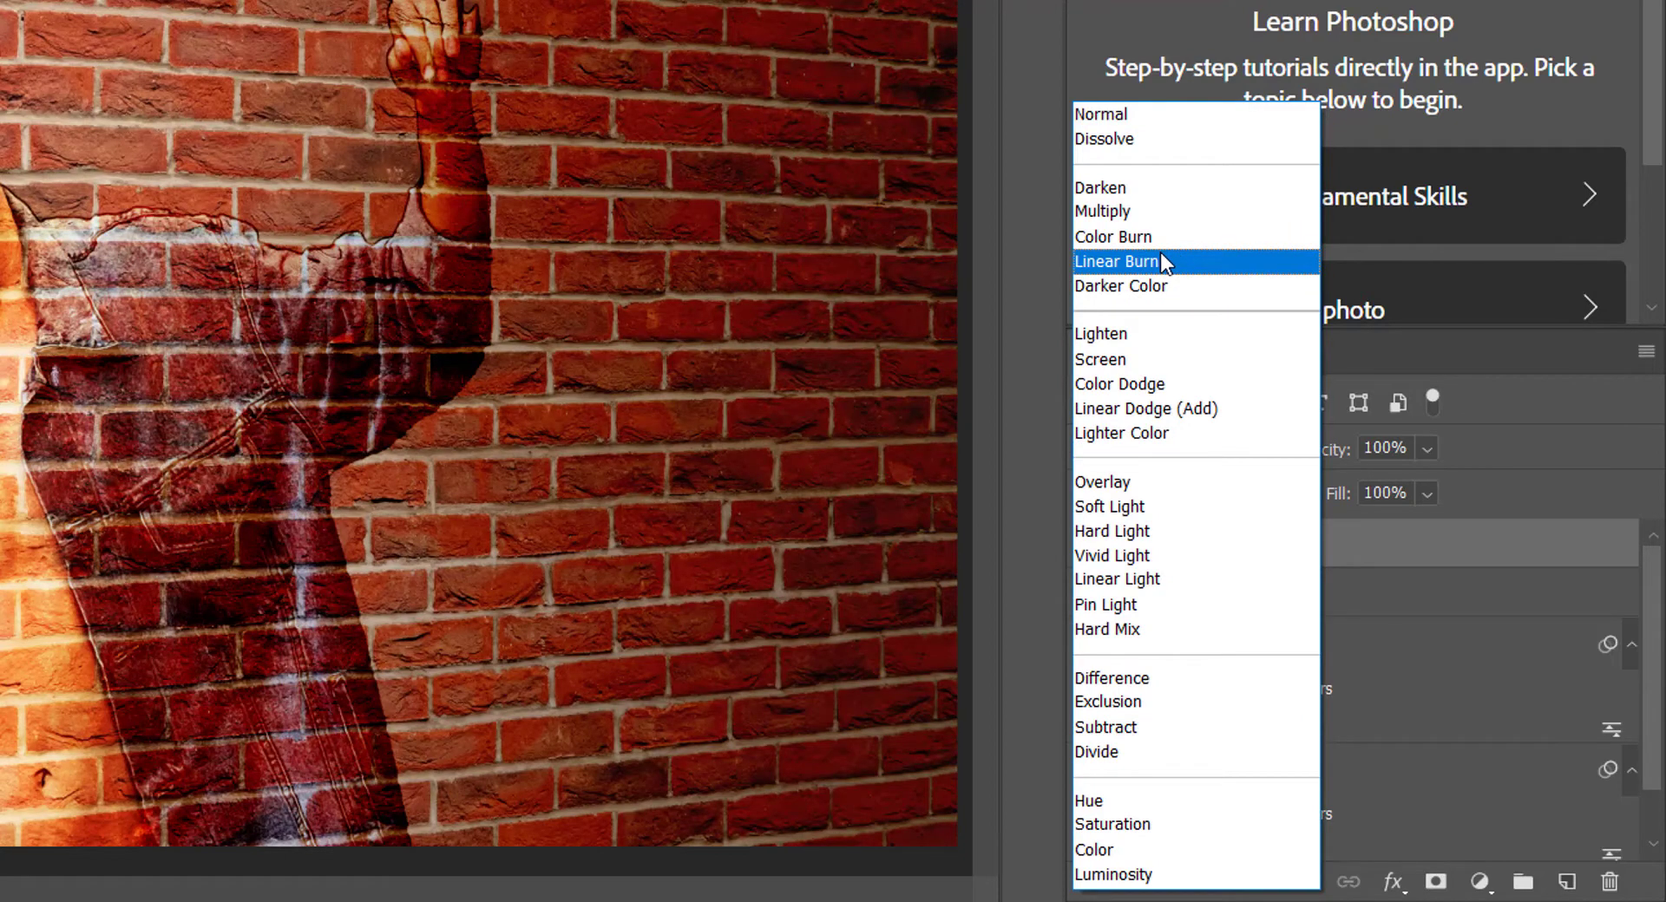
{"action": "left_click", "coordinate": [1163, 262]}
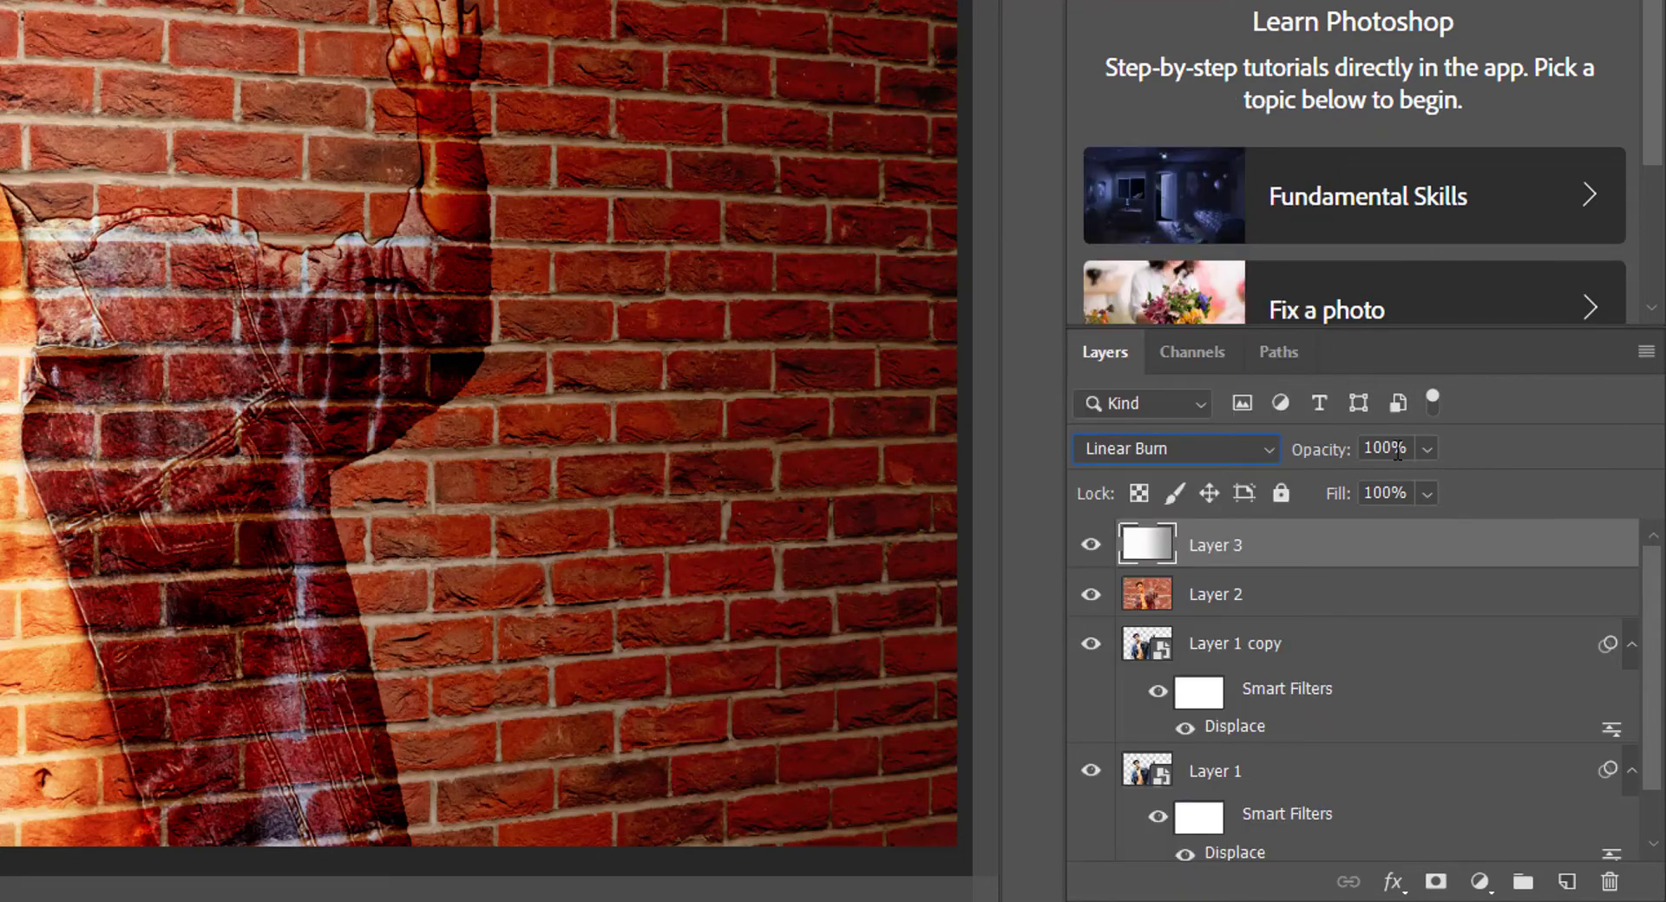
{"action": "left_click_drag", "start_coordinate": [1397, 452], "coordinate": [1363, 447]}
{"action": "type", "text": "4"}
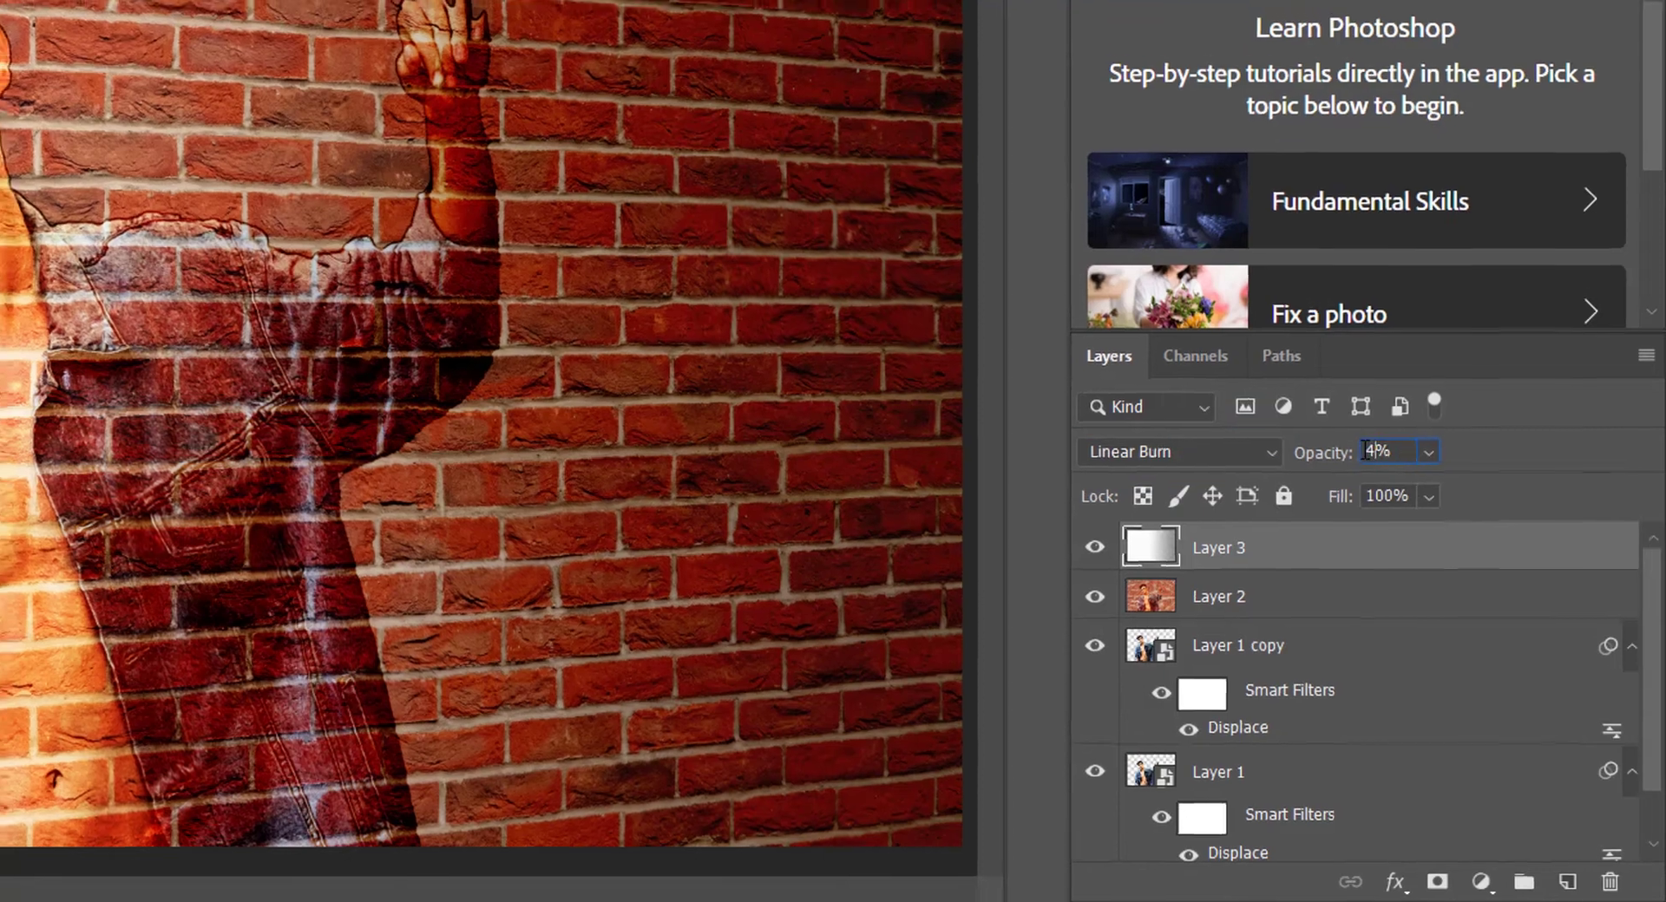
{"action": "type", "text": "0"}
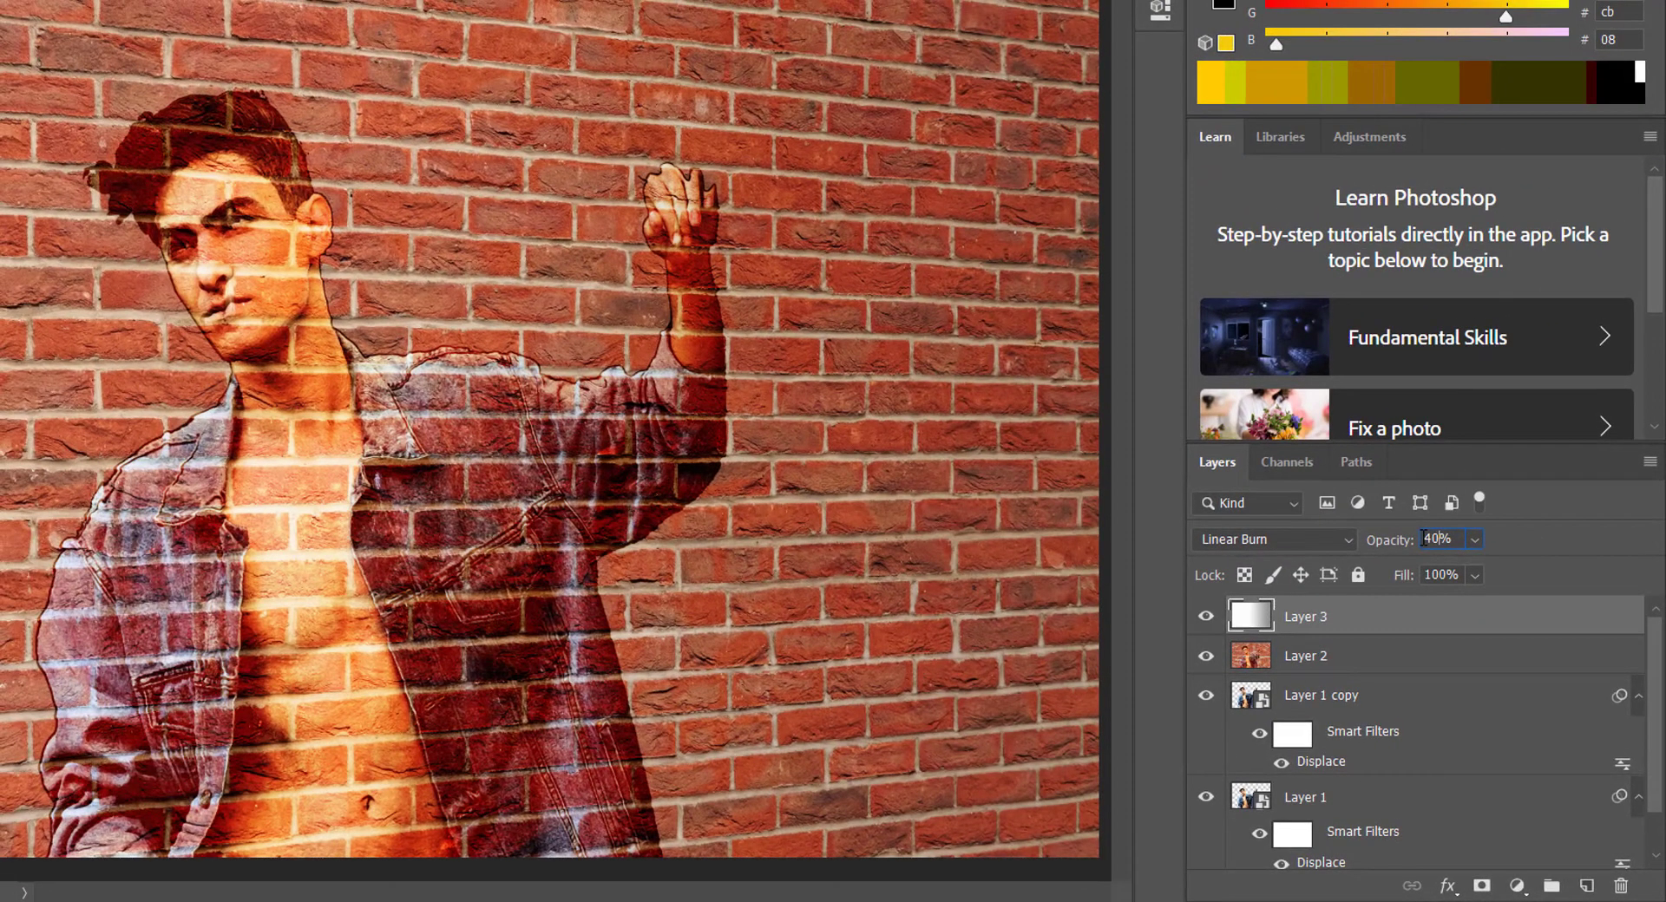